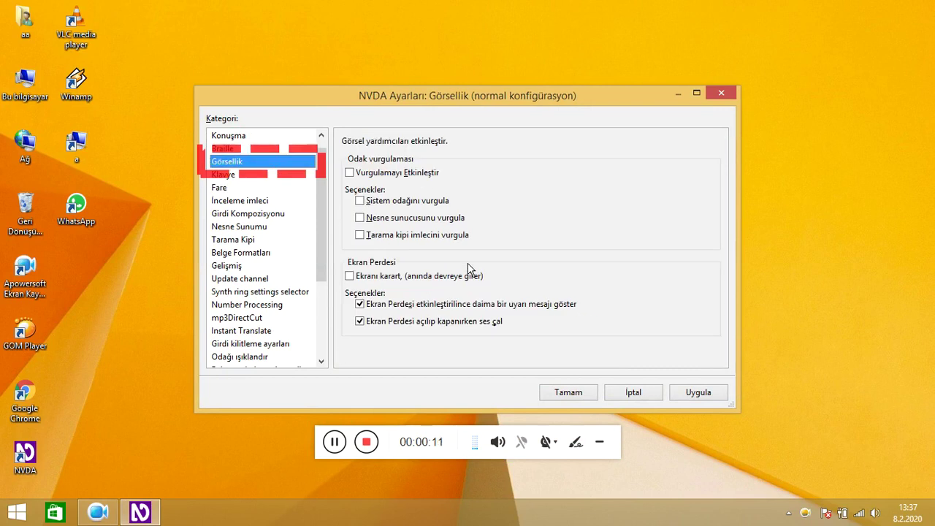
Step: Enable focus highlighting (Vurgulamayı Etkinleştir) in the Görsellik settings and review its system focus, navigator object and browse mode cursor options
key("Tab")
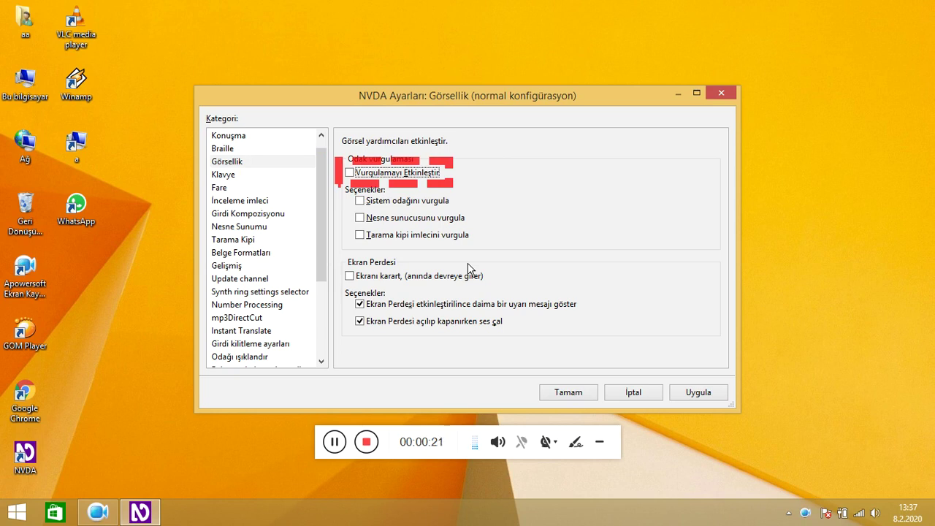
key("space")
key("Tab")
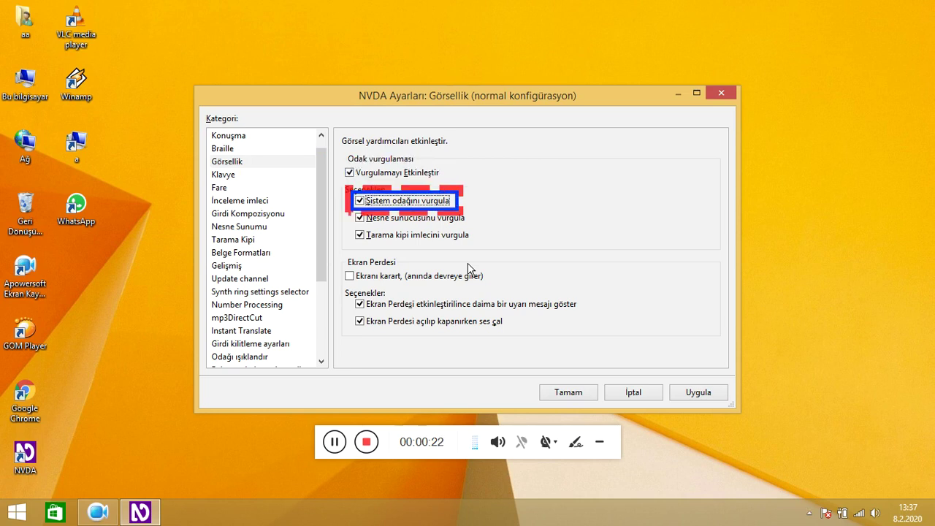
key("Tab")
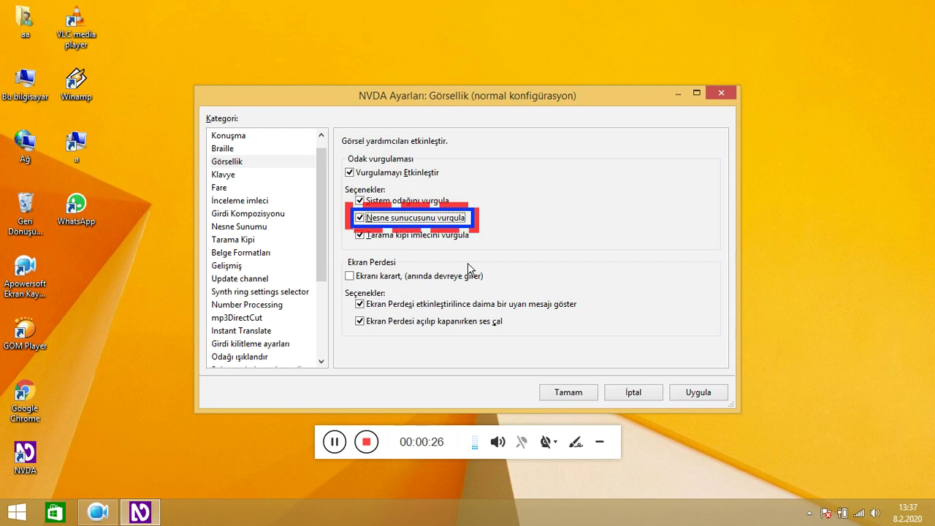
key("Tab")
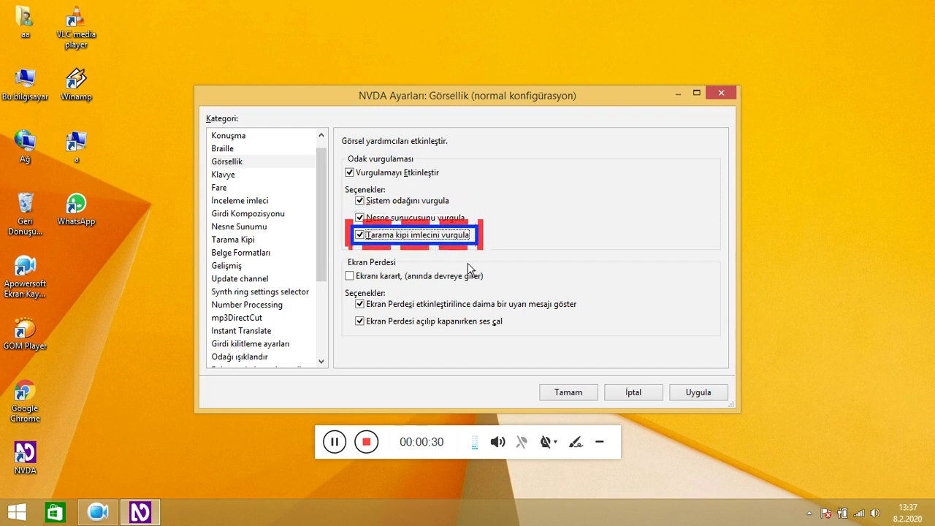
Step: Try enabling Ekranı karart in the Ekran Perdesi group and decline the confirmation with Hayır
key("Tab")
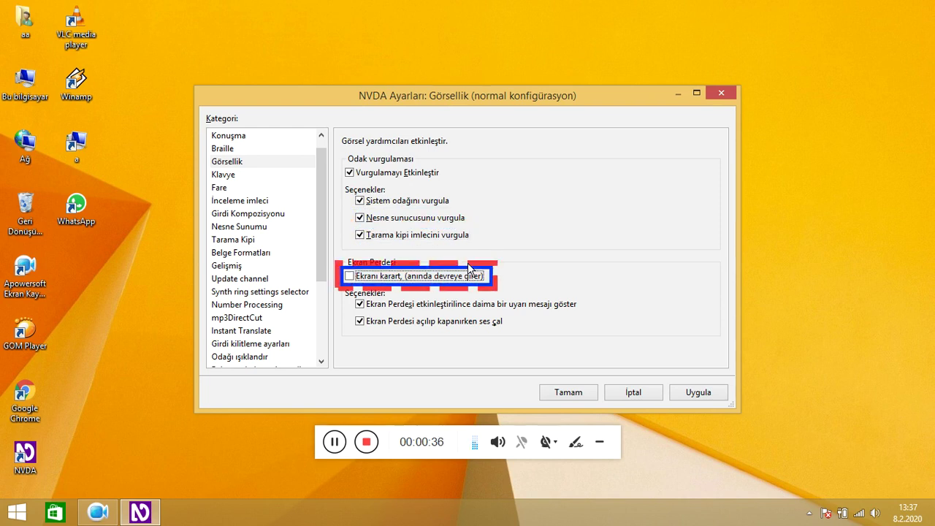
key("space")
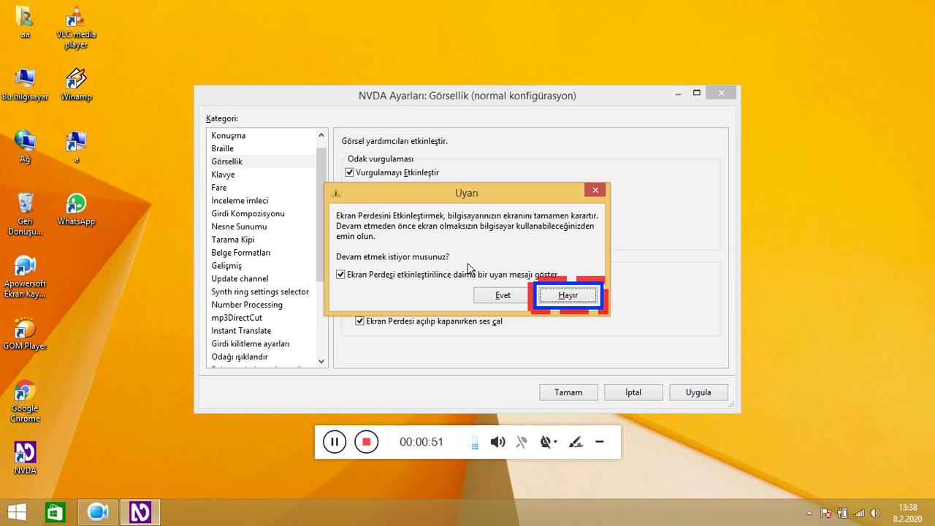
key("shift+Tab")
key("Tab")
key("Return")
Step: Review the Ekran Perdesi warning and sound options, and browse the settings categories from Klavye down past Beep keyboard
key("Tab")
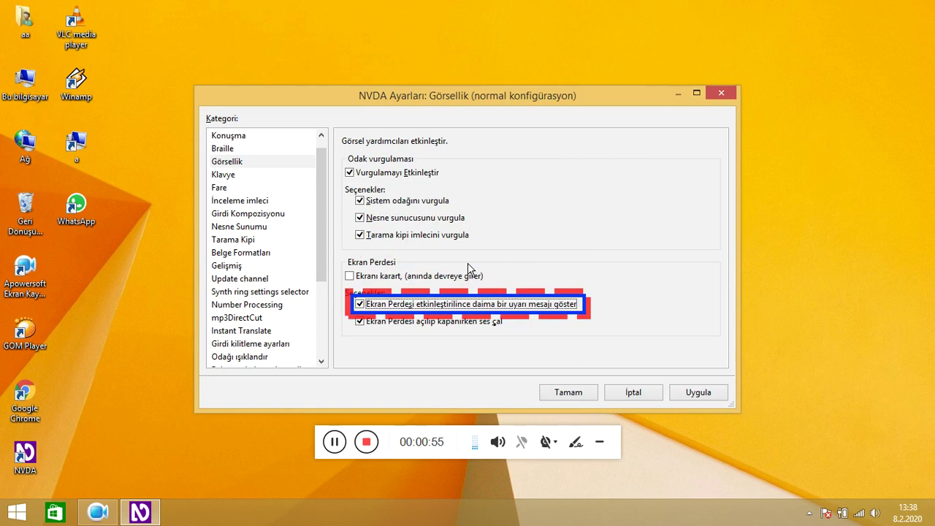
key("Tab")
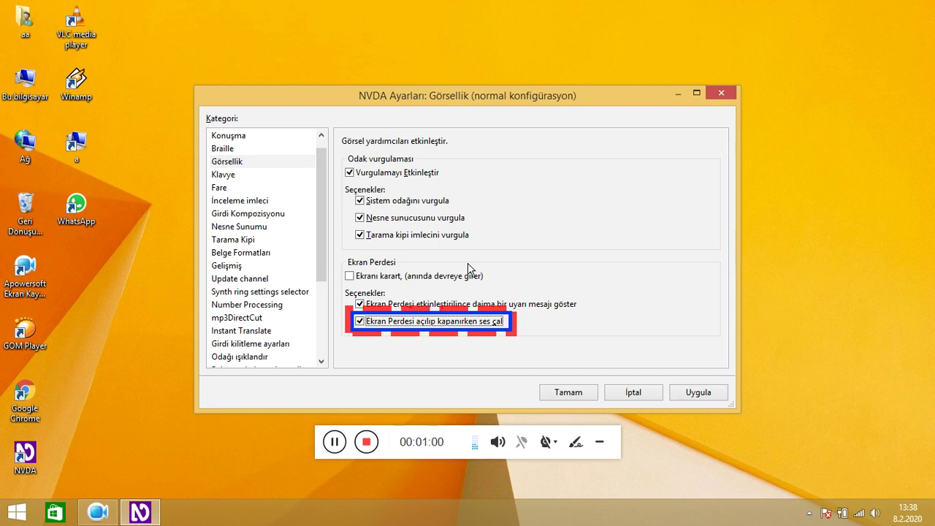
key("Tab")
key("Tab")
key("Tab")
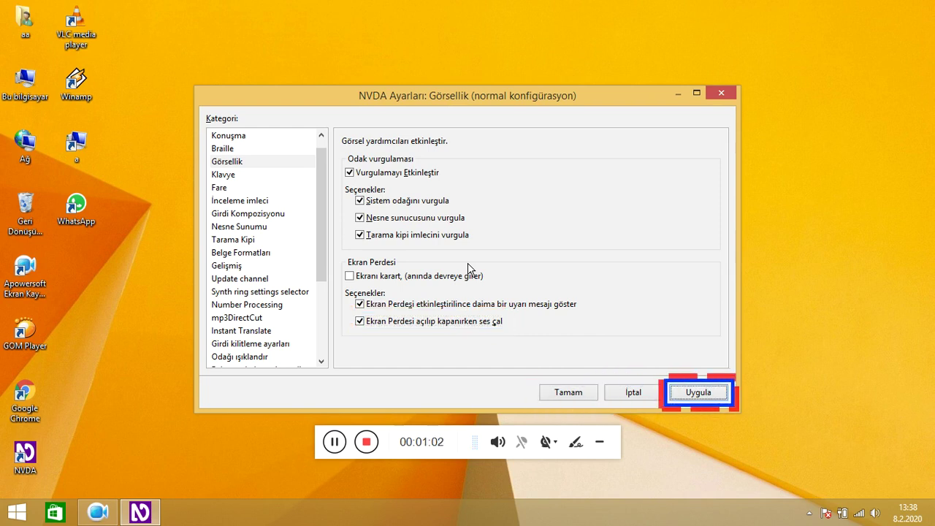
key("Tab")
key("Down")
key("Down")
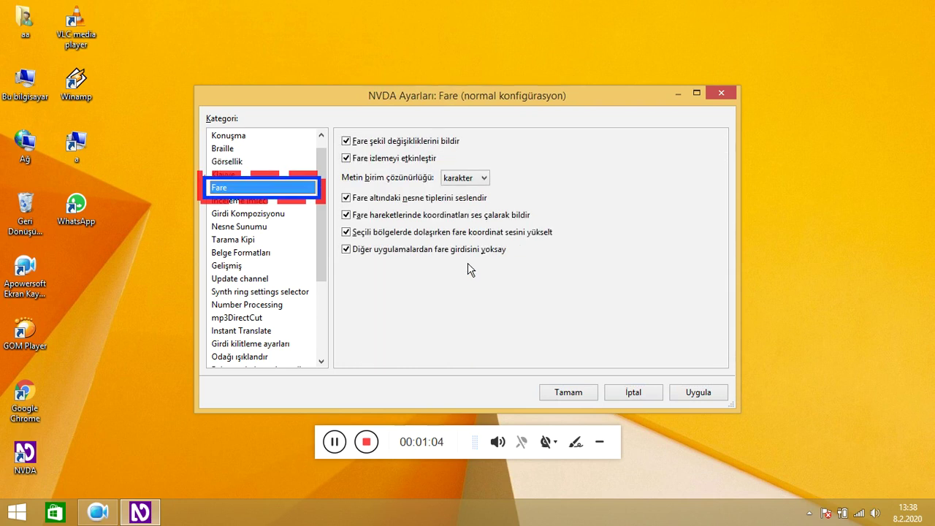
key("Down")
key("Down")
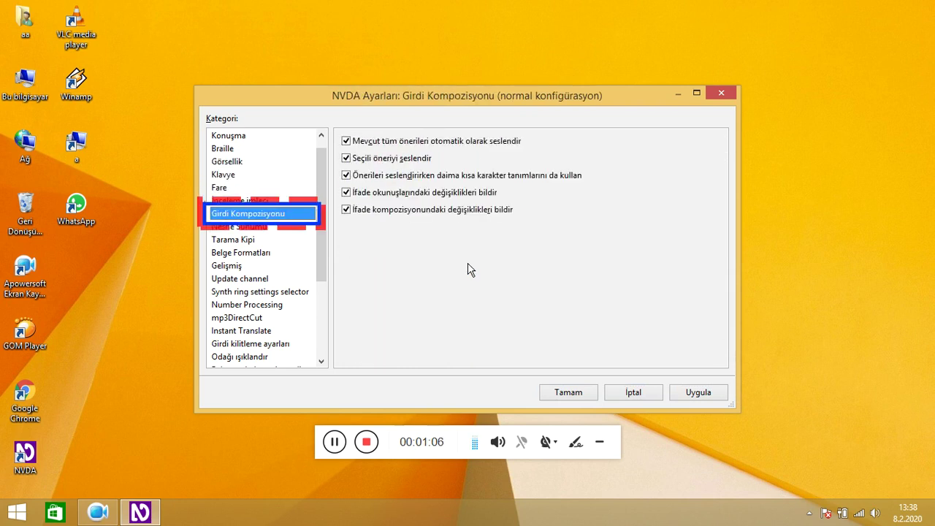
key("Down")
key("Down")
key("Down")
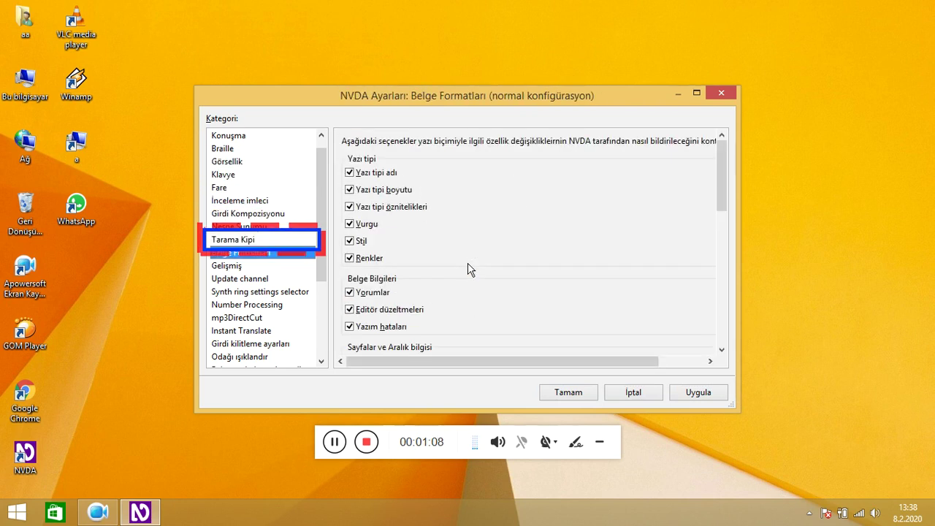
key("Down")
key("Down")
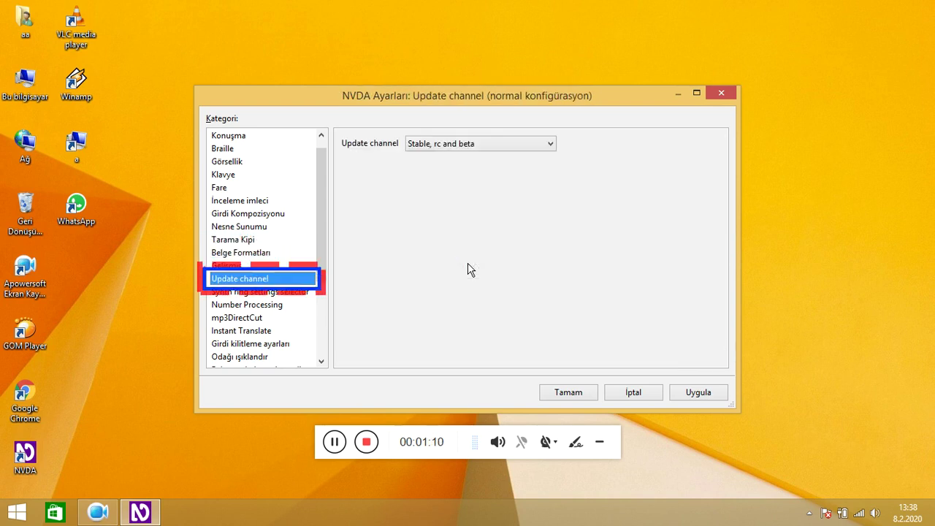
key("Down")
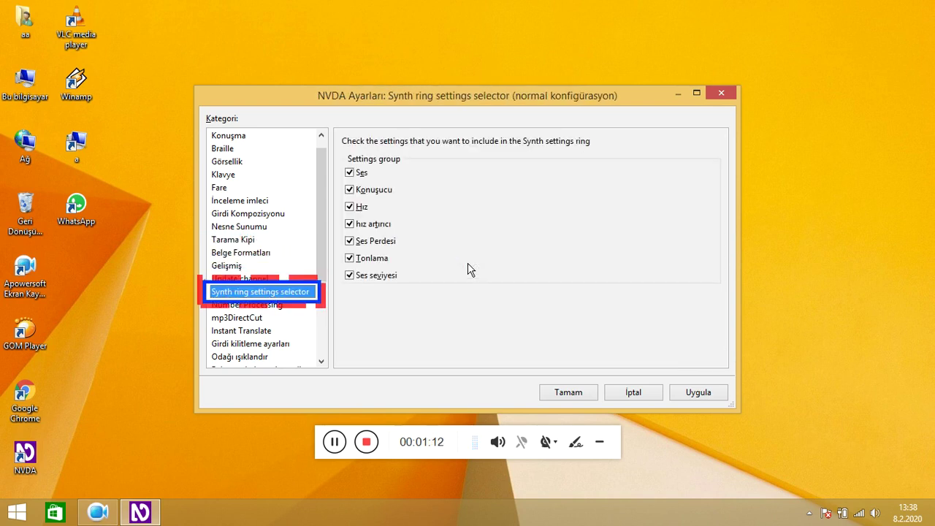
key("Down")
key("Down")
key("Down")
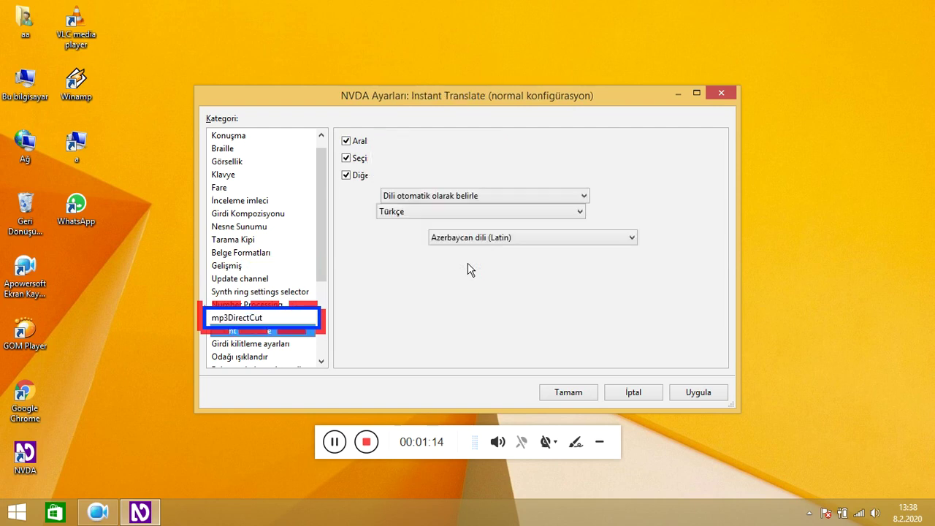
key("Down")
key("Down")
key("Down")
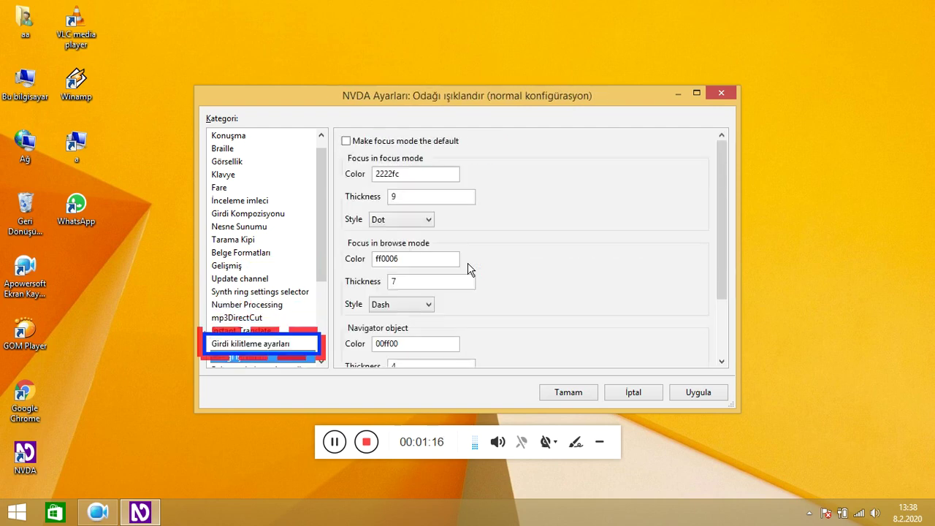
key("Down")
key("Down")
key("Down")
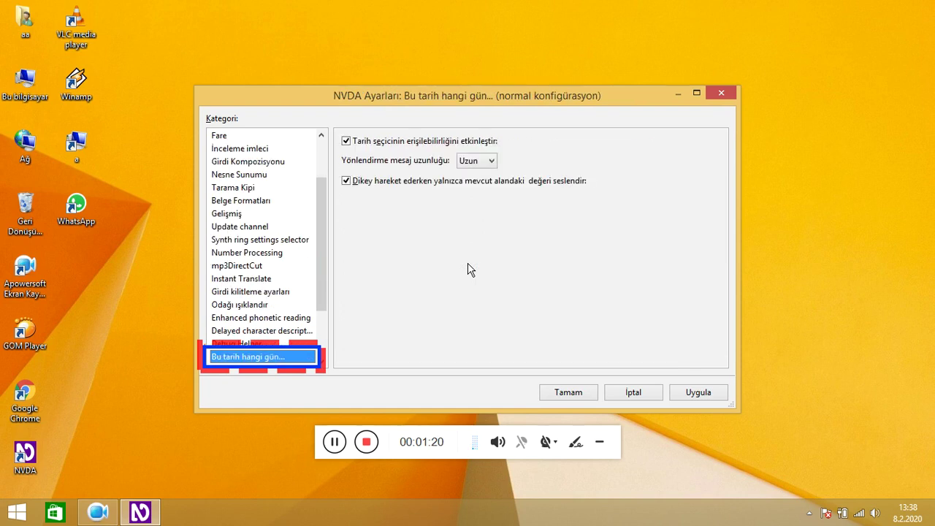
key("Down")
key("Down")
key("Down")
key("Down")
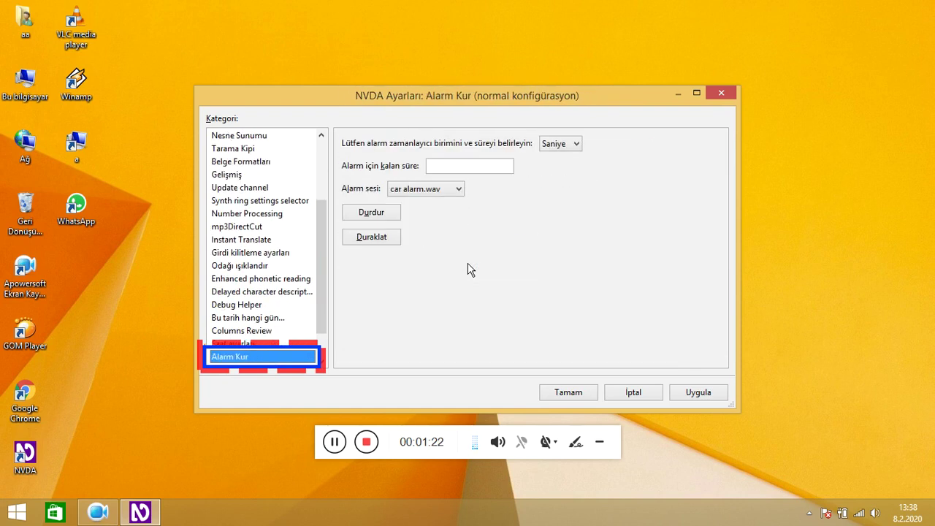
key("Down")
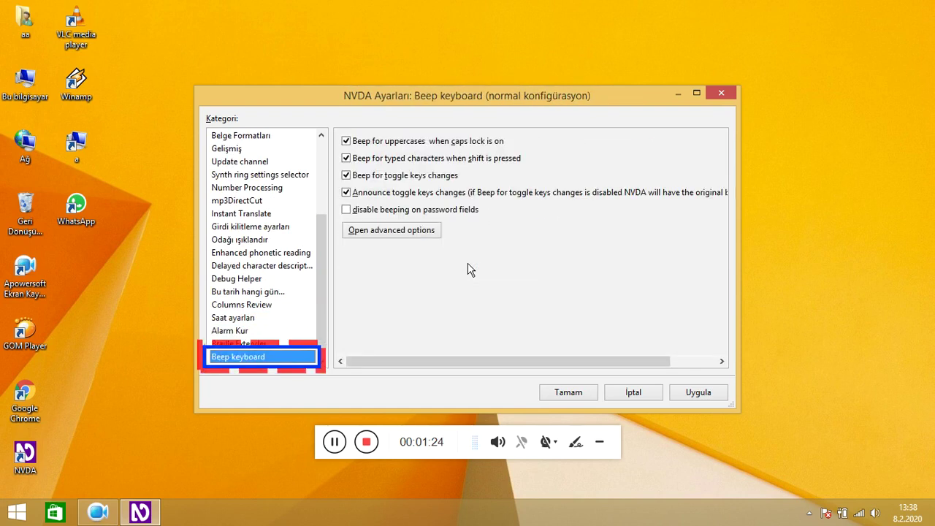
key("Down")
Step: Go back up the category list to Genel and open the Konuşma settings
key("Up")
key("Up")
key("Up")
key("Up")
key("Up")
key("Up")
key("Up")
key("Up")
key("Up")
key("Up")
key("Up")
key("Up")
key("Up")
key("Up")
key("Up")
key("Up")
key("Up")
key("Up")
key("Up")
key("Up")
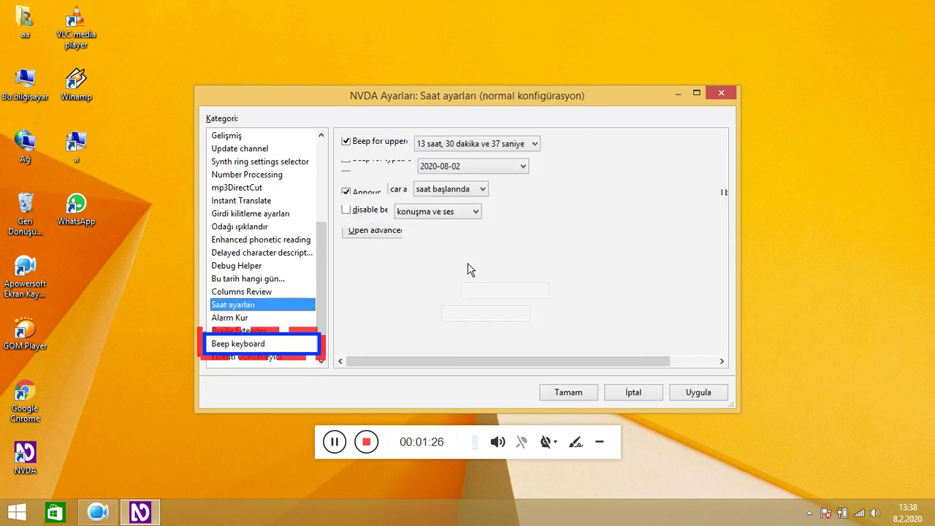
key("Up")
key("Up")
key("Up")
key("Up")
key("Up")
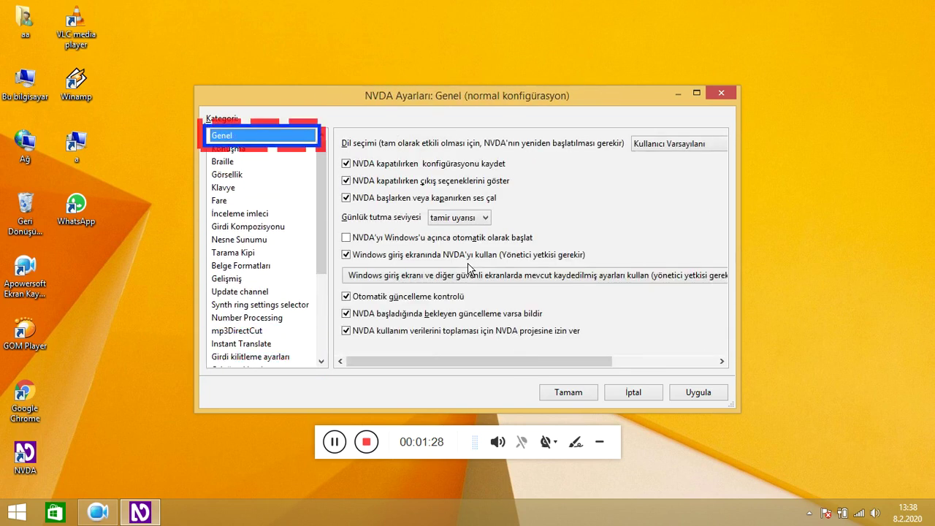
key("Down")
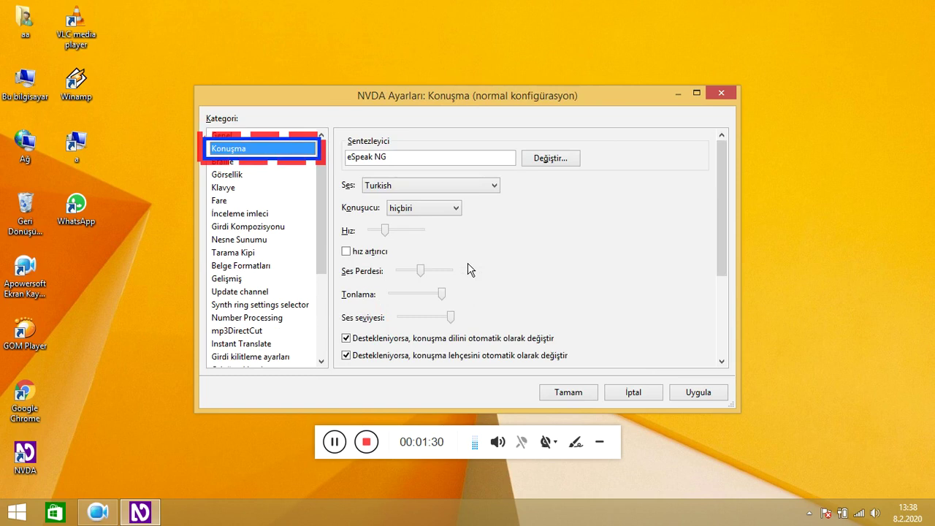
Step: Try other voices for the eSpeak NG synthesizer in the Ses setting and return to Turkish
key("Tab")
key("Tab")
key("Tab")
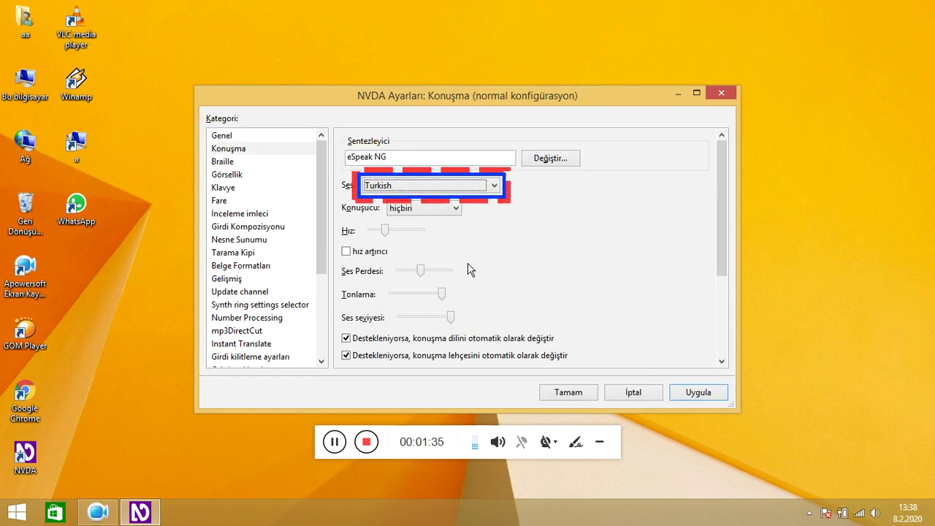
key("Down")
key("Down")
key("Down")
key("Up")
key("Up")
key("Up")
Step: Set the Konuşucu voice variant to Andrea
key("Tab")
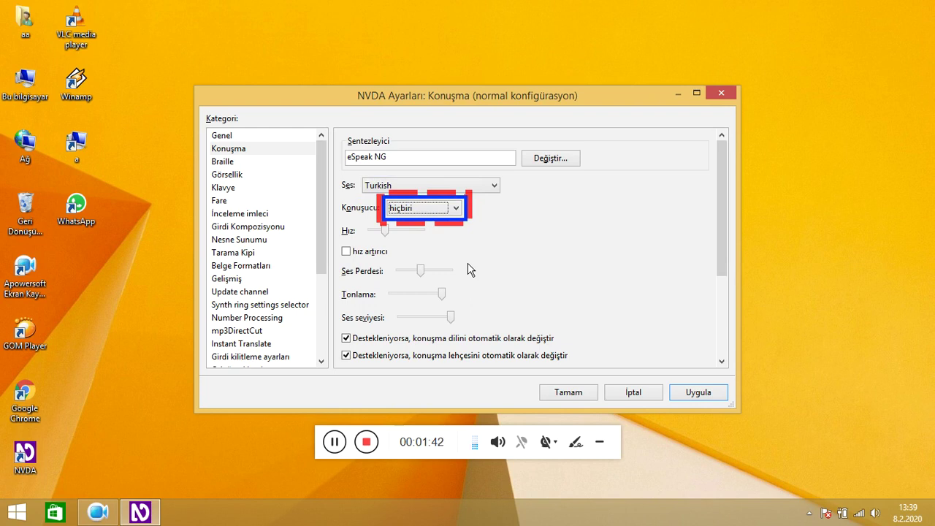
key("Down")
key("Down")
key("Down")
key("Up")
key("Up")
Step: Review the remaining Konuşma settings with the Andrea variant, from Hız through Destekleniyorsa kodlama işlevini kullan
key("Tab")
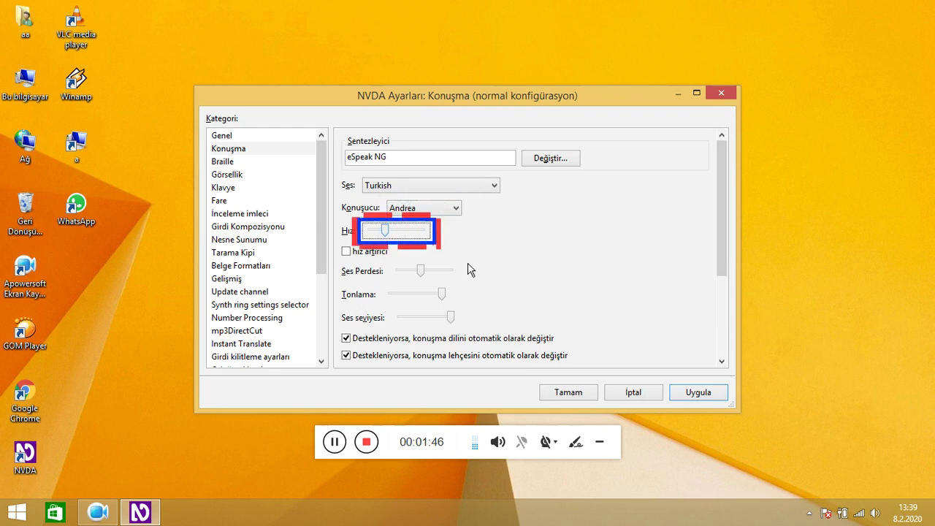
key("Tab")
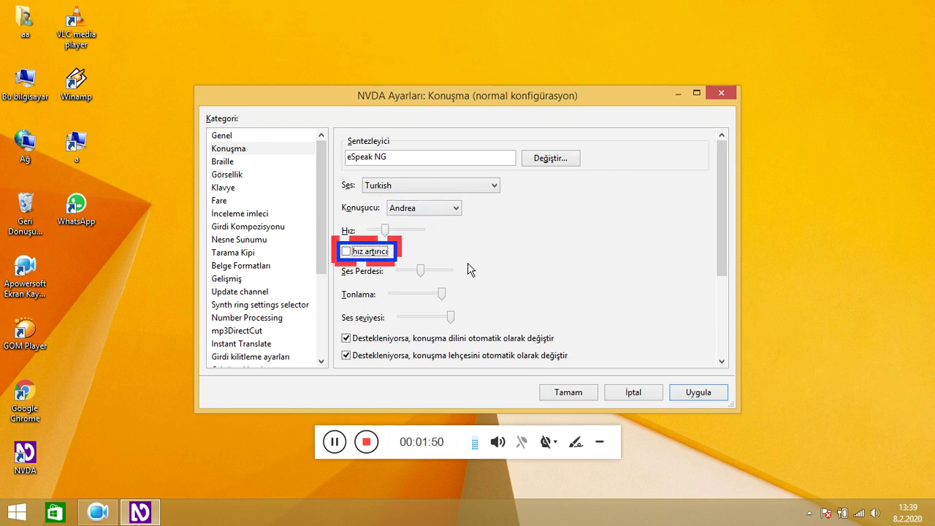
key("Tab")
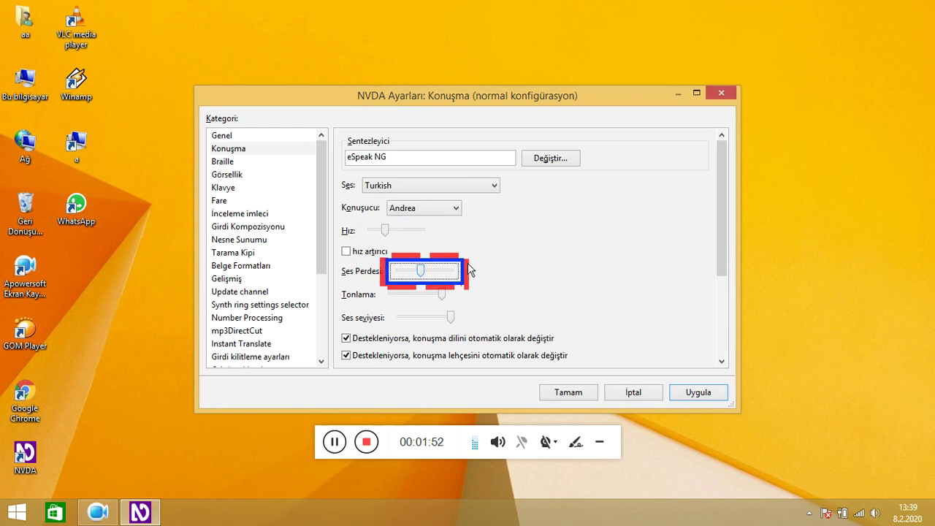
key("Tab")
key("Tab")
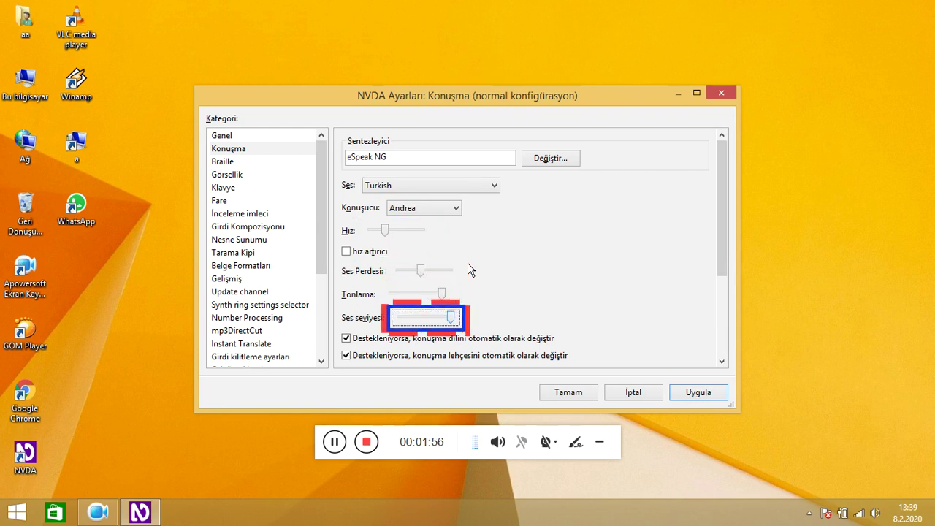
key("Tab")
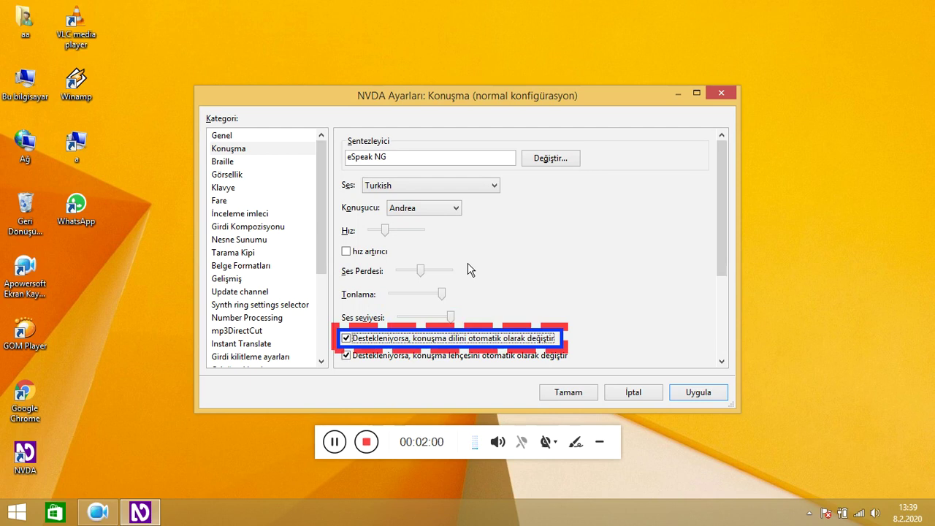
key("Tab")
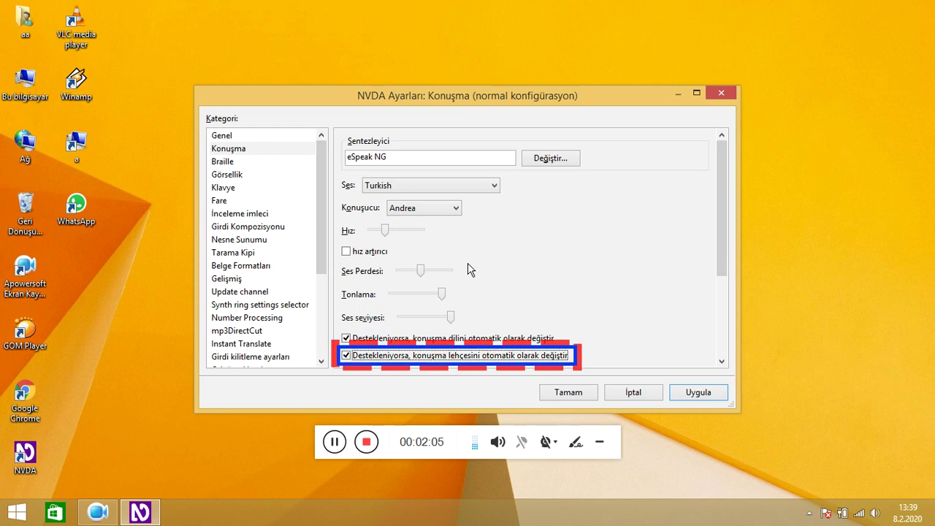
key("Tab")
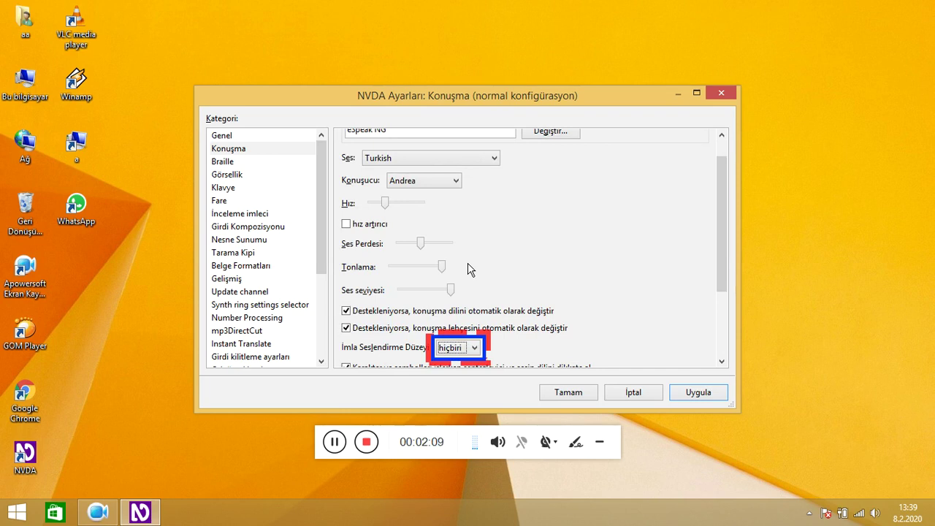
key("Tab")
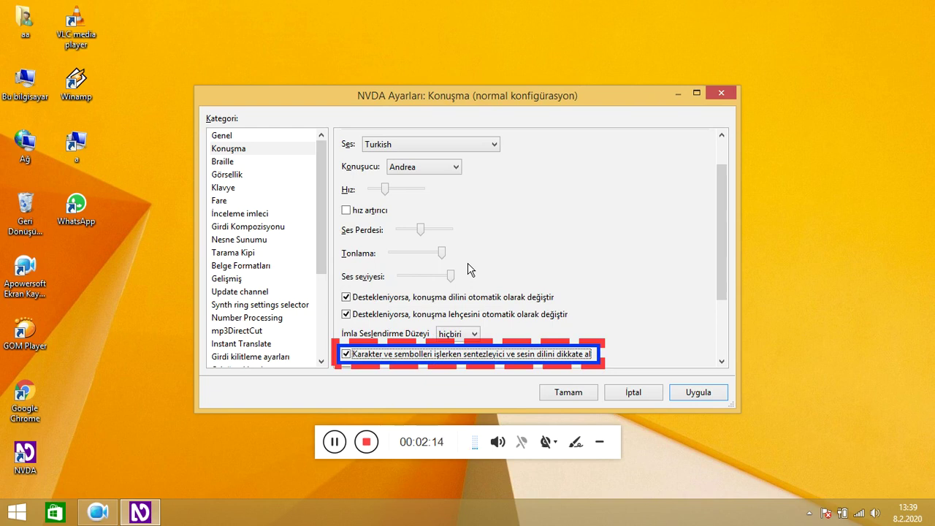
key("Tab")
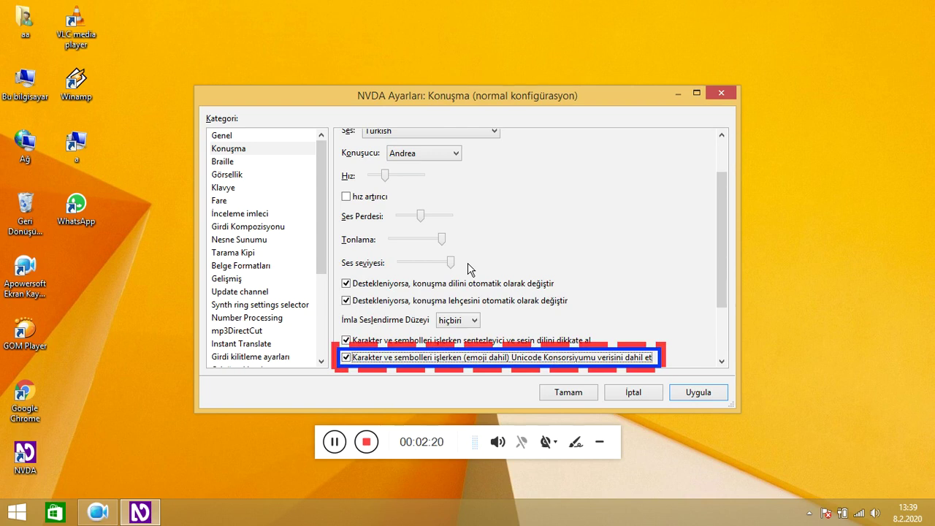
key("Tab")
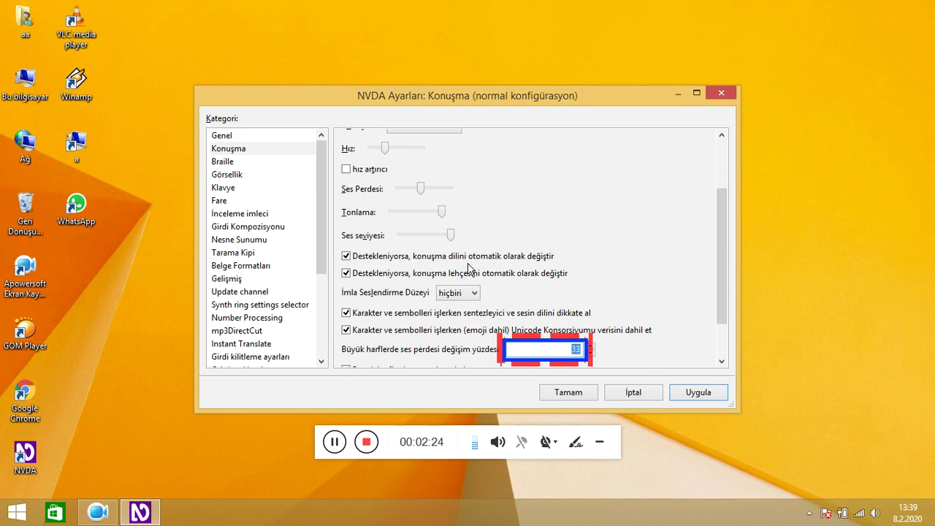
key("Tab")
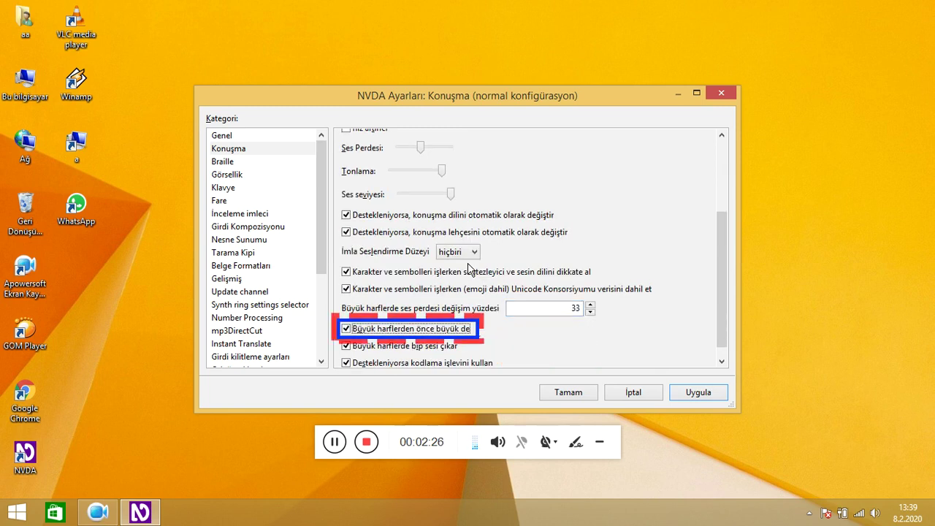
key("Tab")
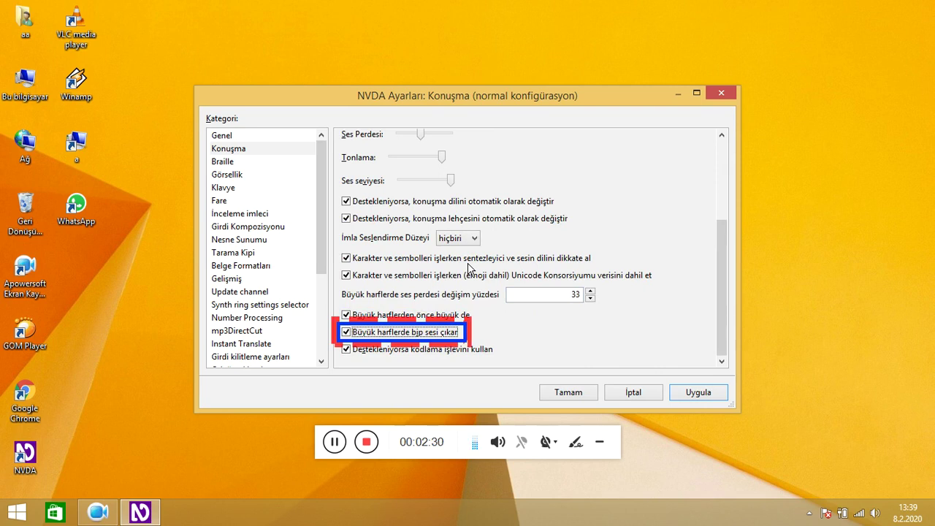
key("Tab")
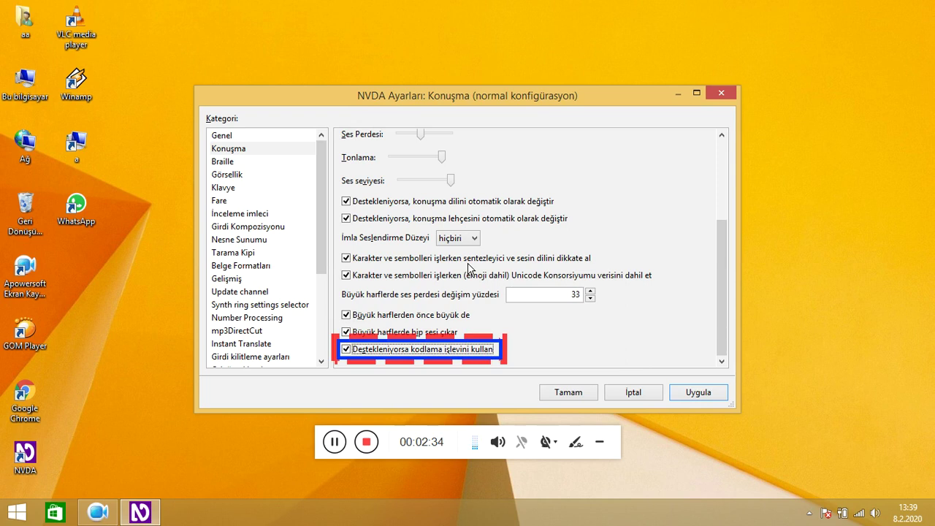
Step: Return to the Konuşucu setting and change the voice variant to anika
key("Tab")
key("Tab")
key("Tab")
key("Tab")
key("Tab")
key("Tab")
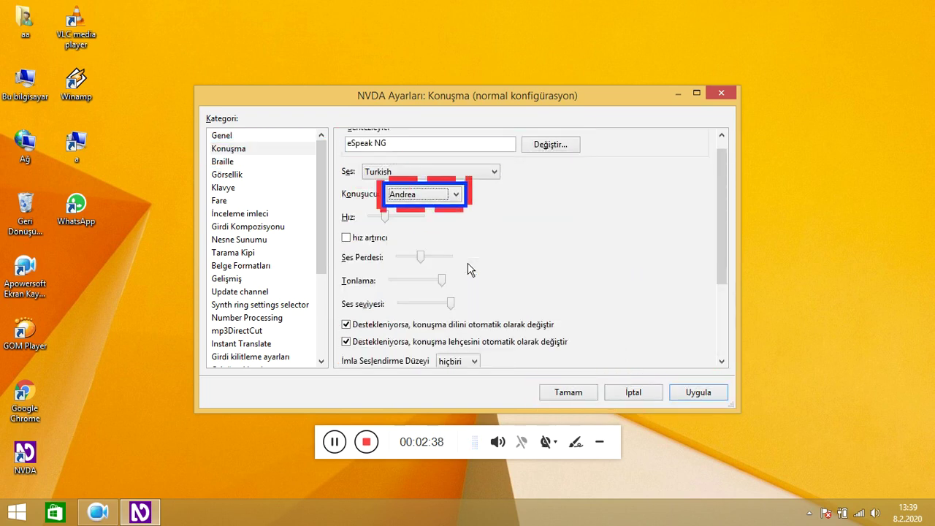
key("Down")
key("Down")
Step: Go through the speech options from Hız to Destekleniyorsa kodlama işlevini kullan again, listening to the anika variant
key("Tab")
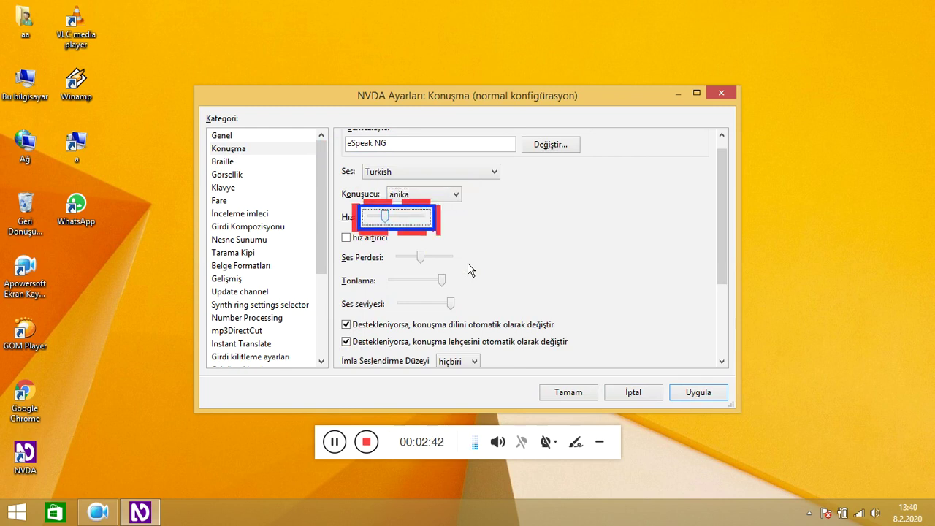
key("Tab")
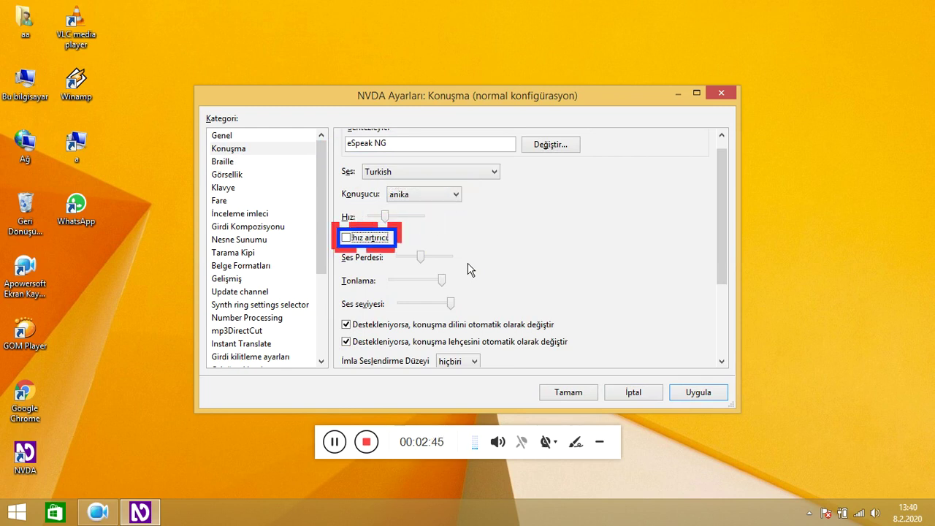
key("Tab")
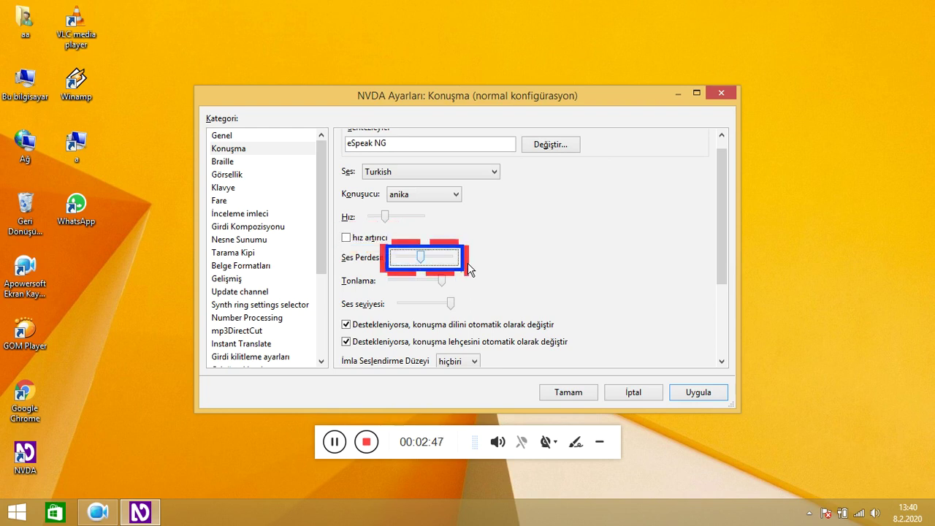
key("Tab")
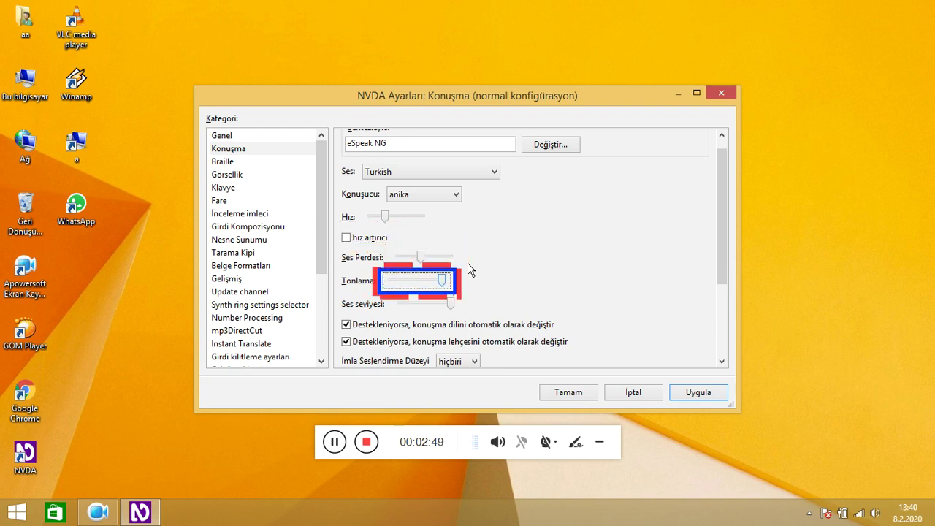
key("Tab")
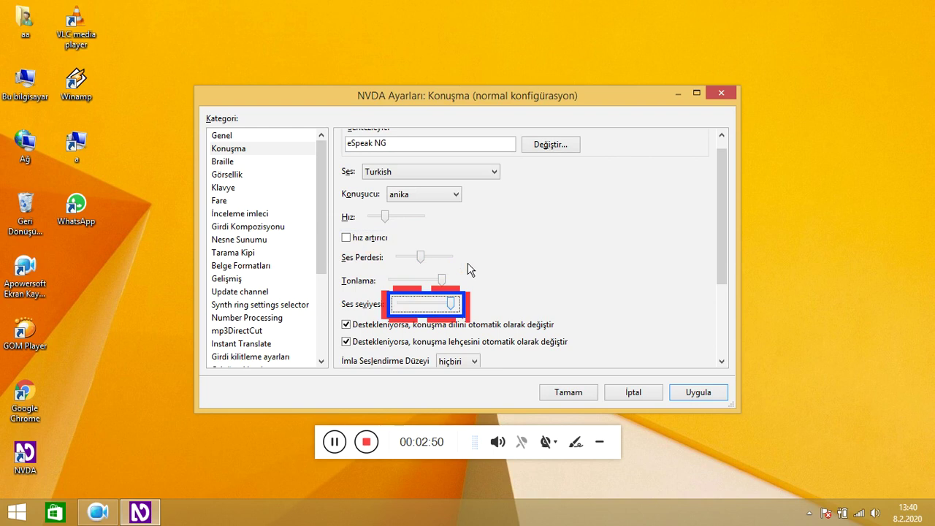
key("Tab")
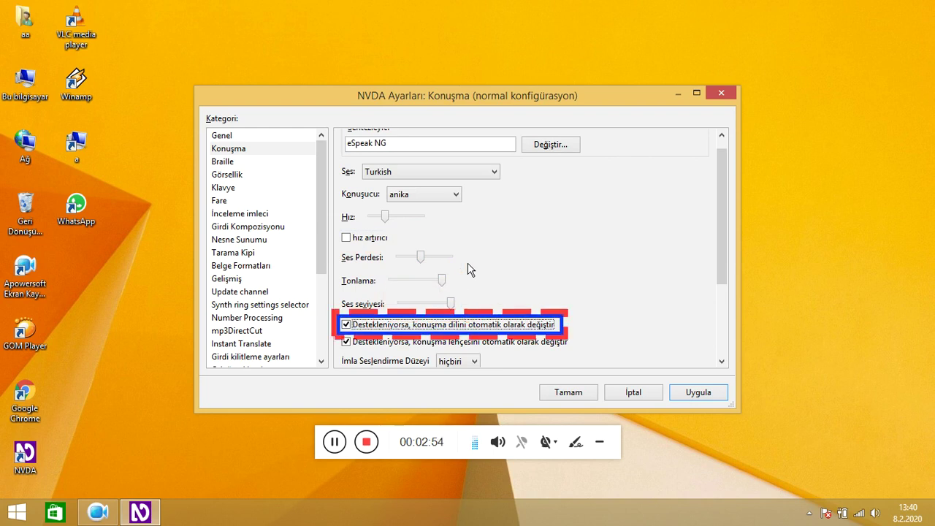
key("Tab")
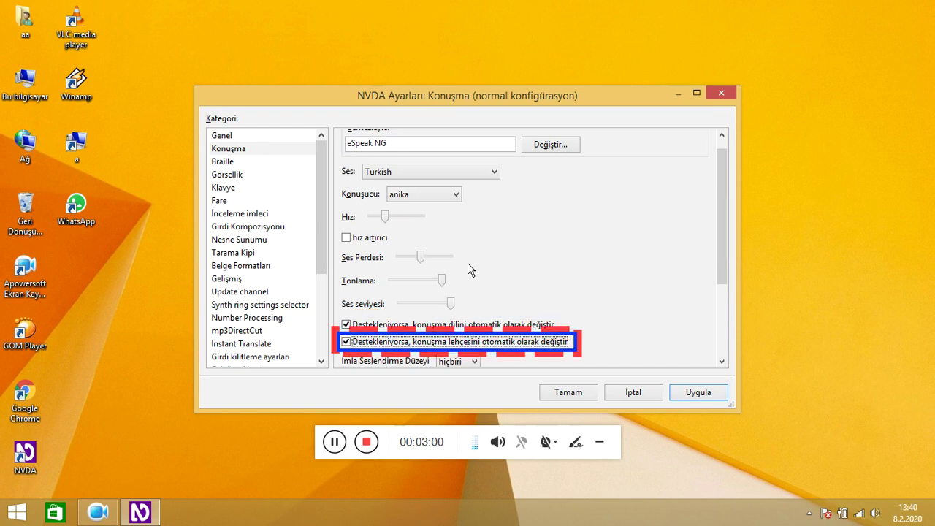
key("Tab")
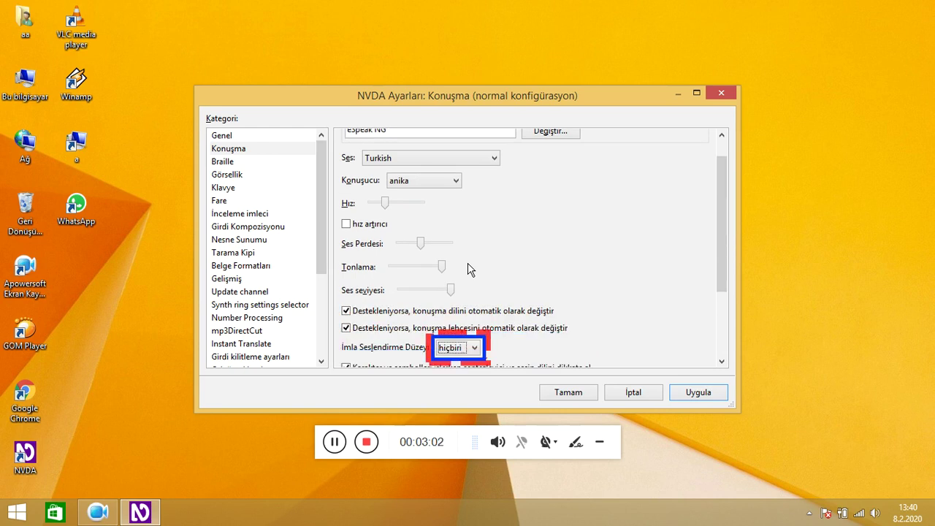
key("Tab")
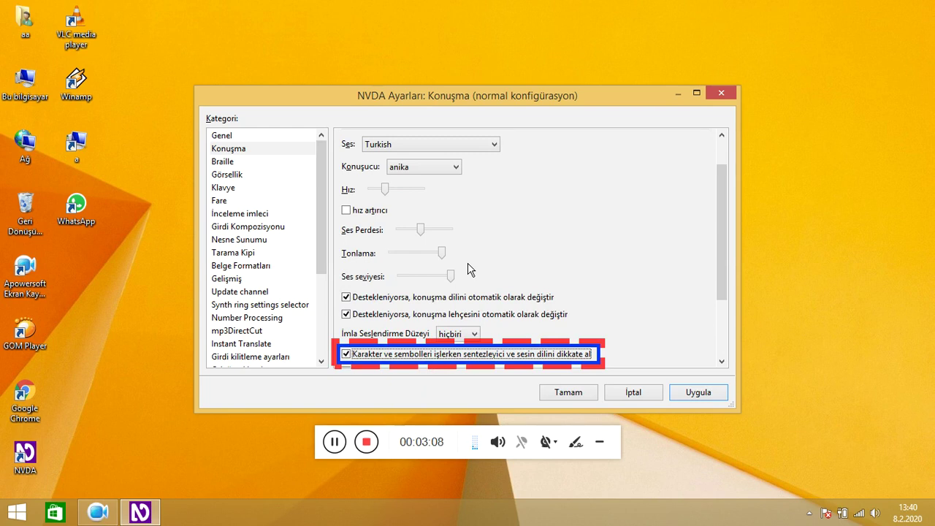
key("Tab")
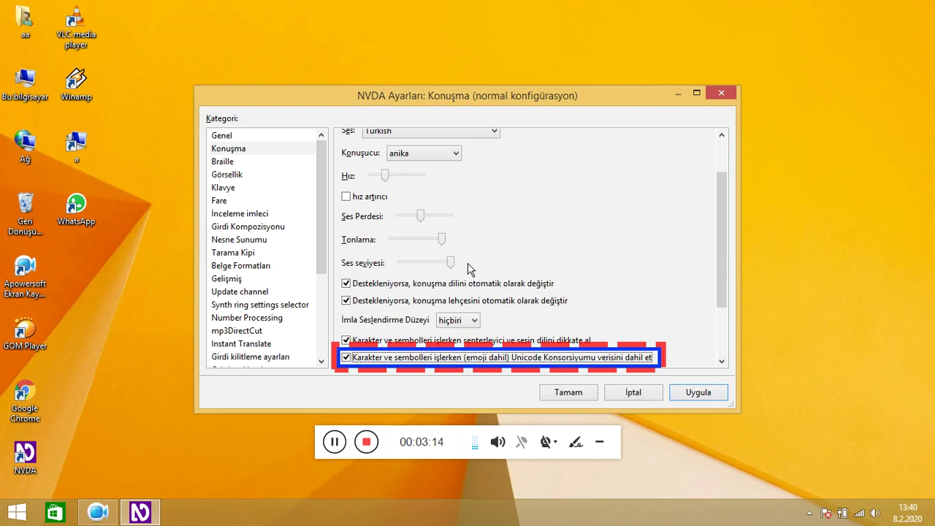
key("Tab")
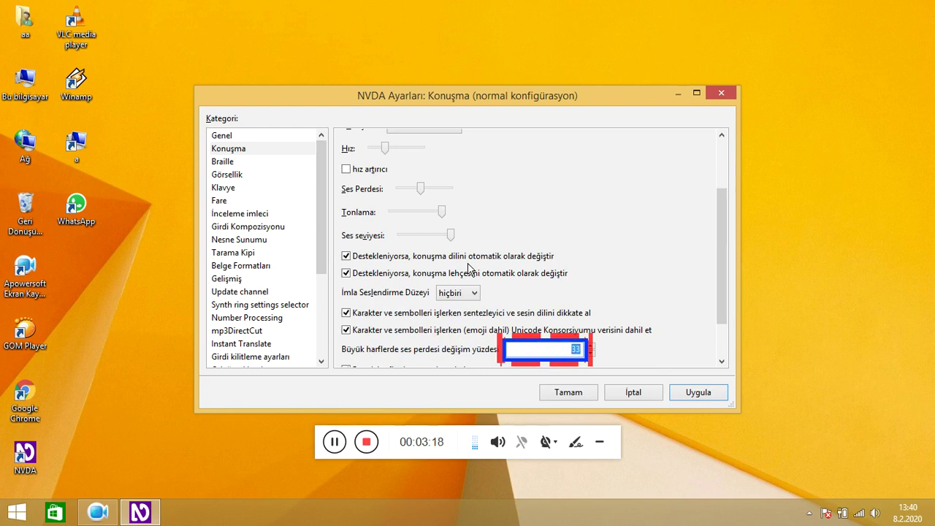
key("Tab")
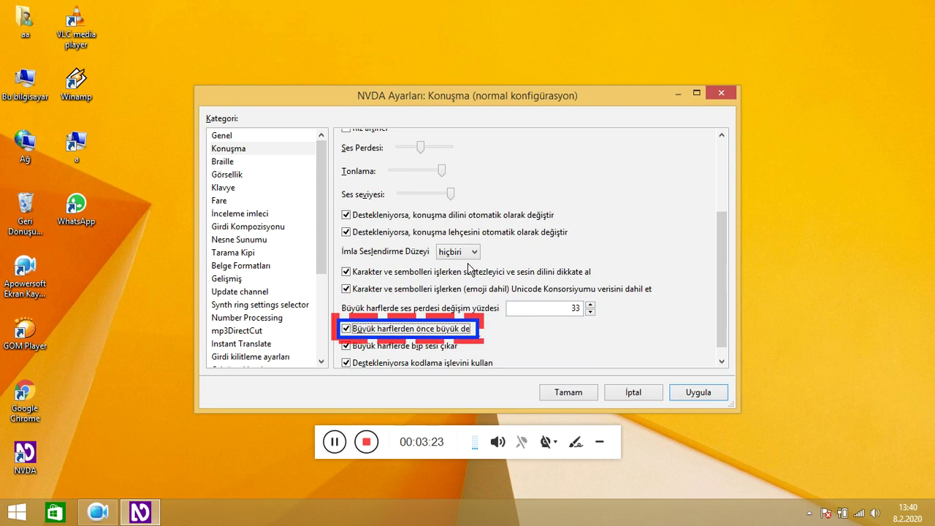
key("Tab")
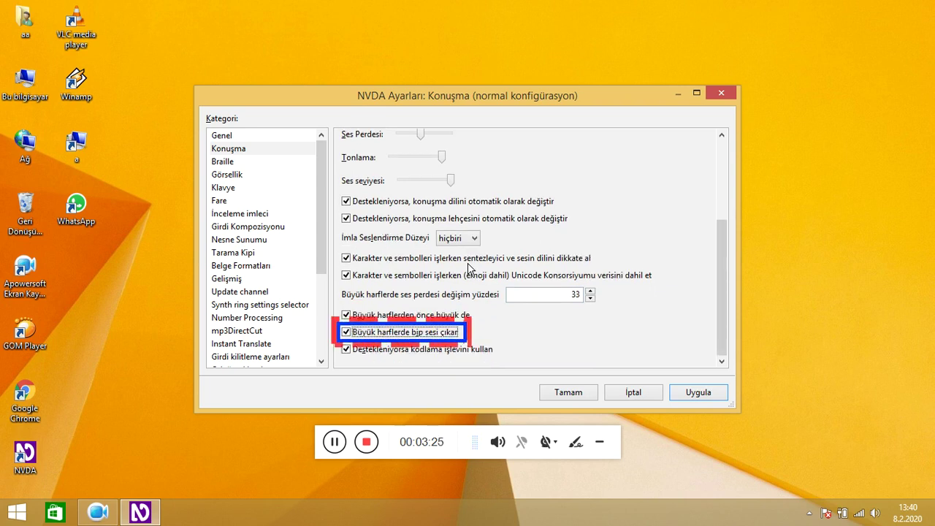
key("Tab")
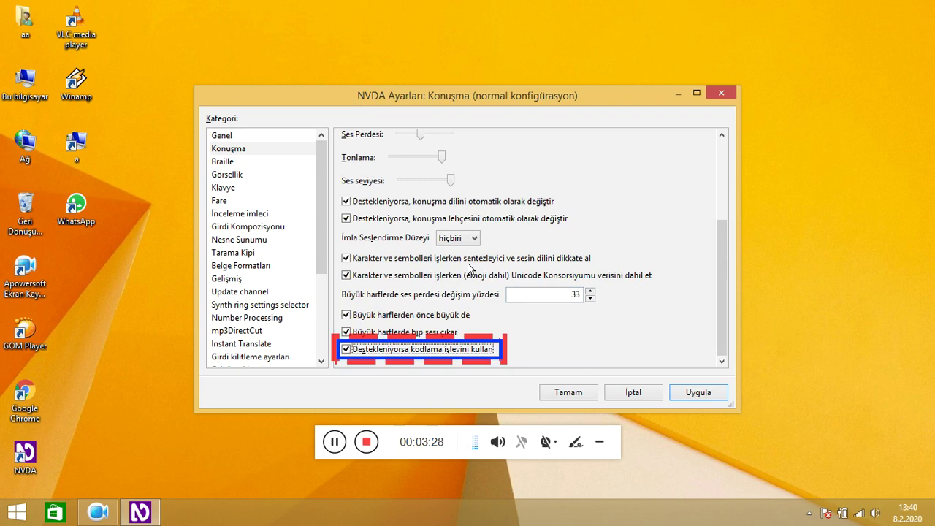
Step: Return to the Konuşucu setting and change the voice variant to anikaRobot
key("Tab")
key("Tab")
key("Tab")
key("Tab")
key("Tab")
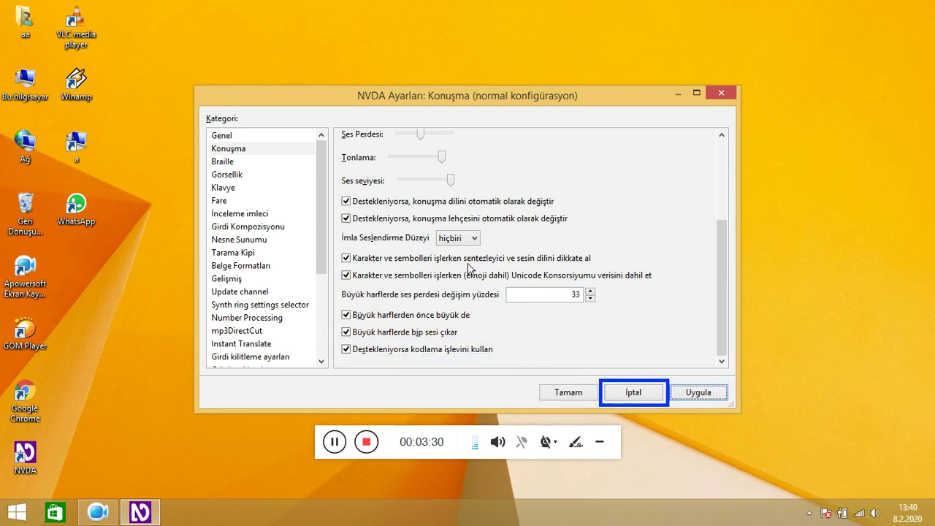
key("Tab")
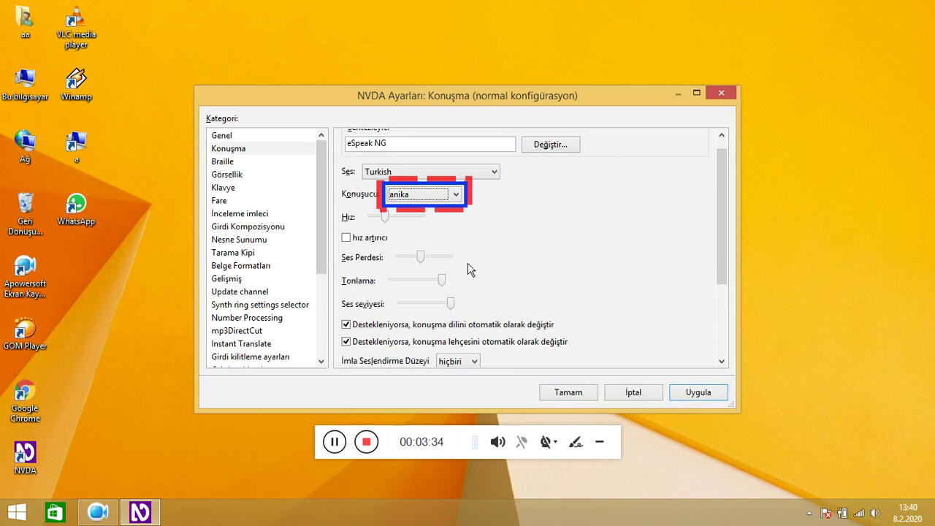
key("Down")
Step: Listen to the speech settings from Hız through Destekleniyorsa kodlama işlevini kullan with the anikaRobot variant
key("Tab")
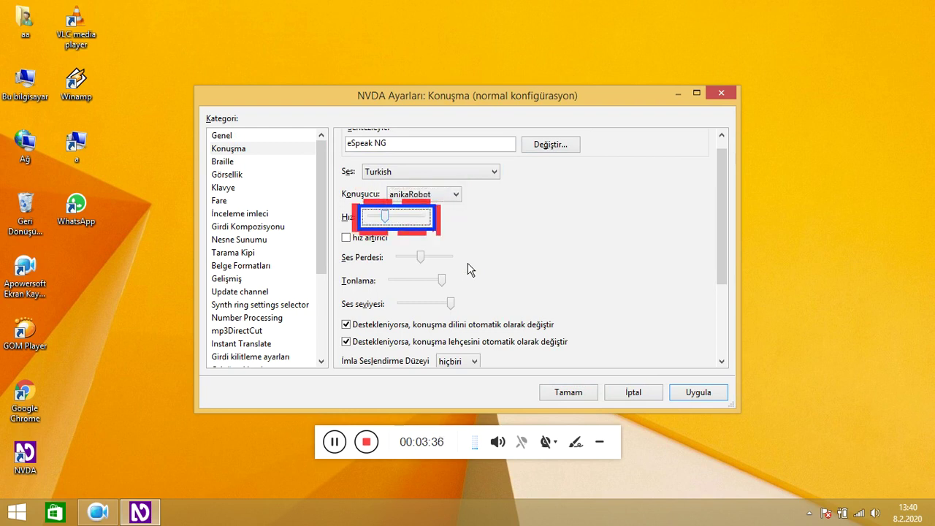
key("Tab")
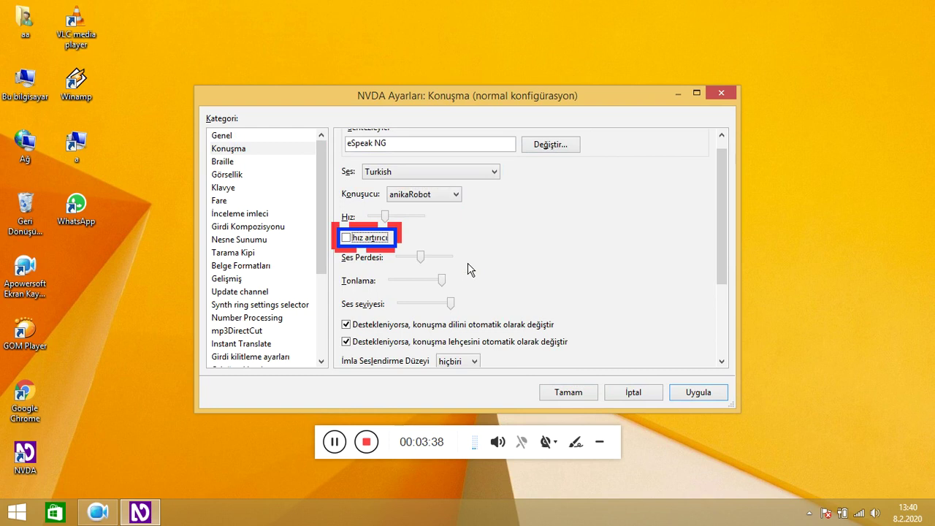
key("Tab")
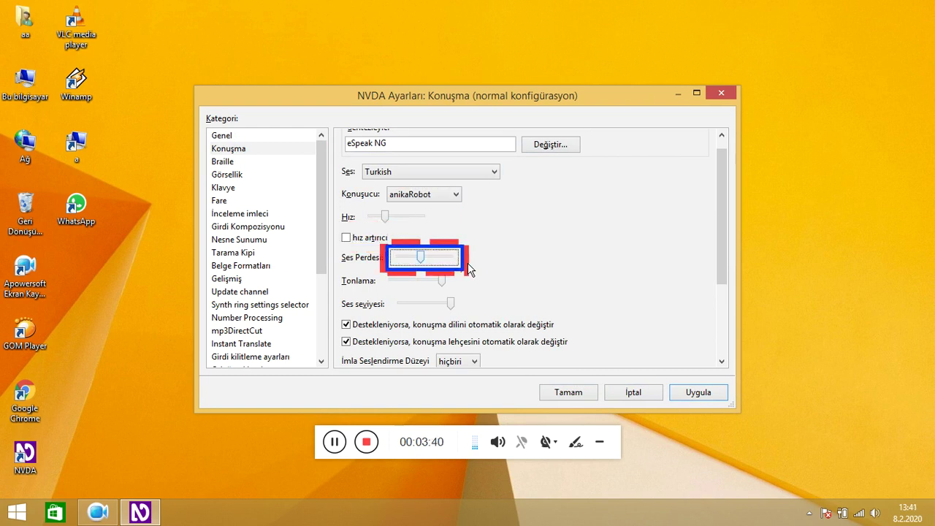
key("Tab")
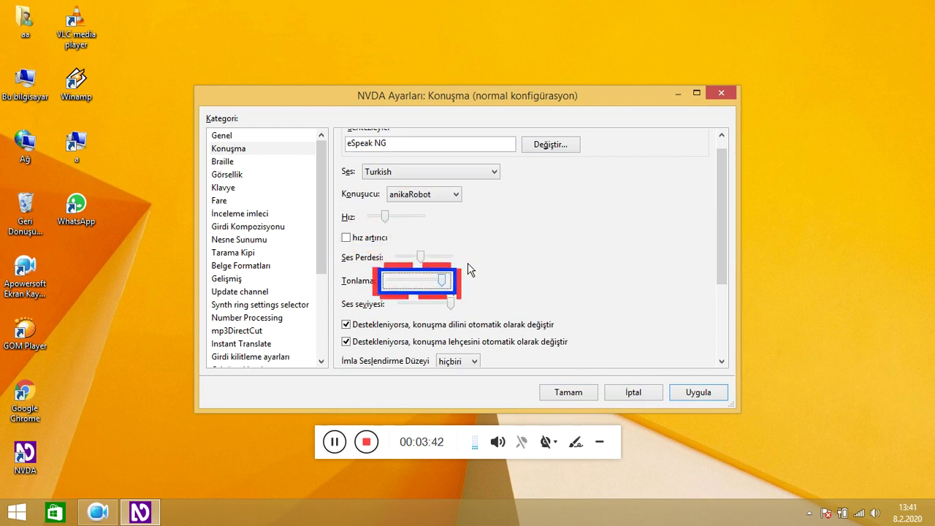
key("Tab")
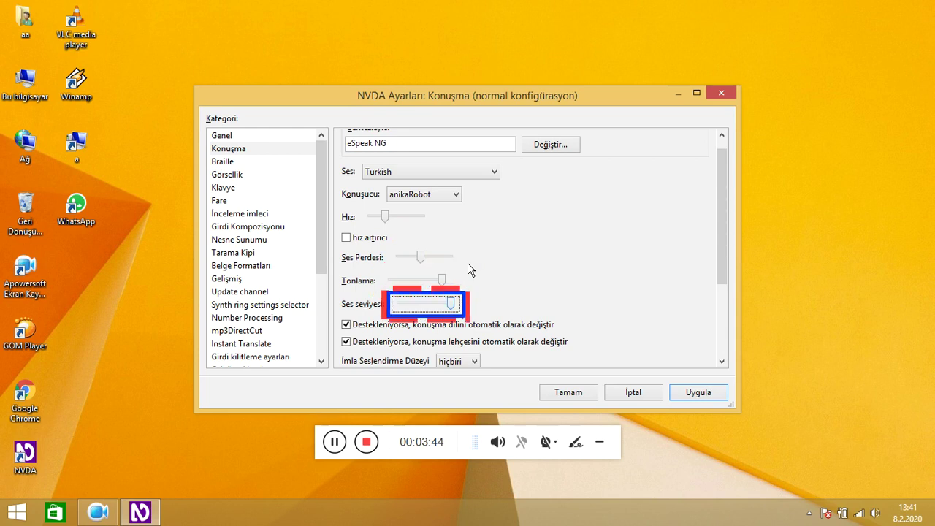
key("Tab")
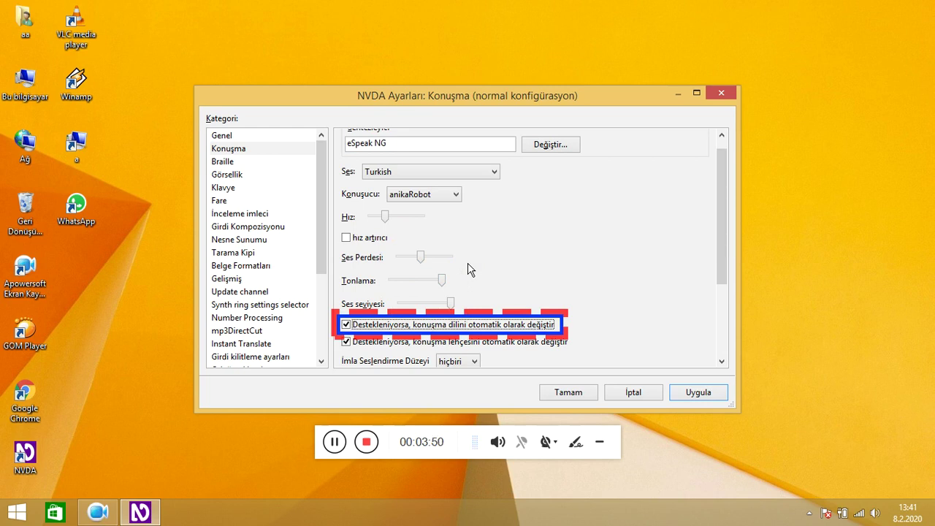
key("Tab")
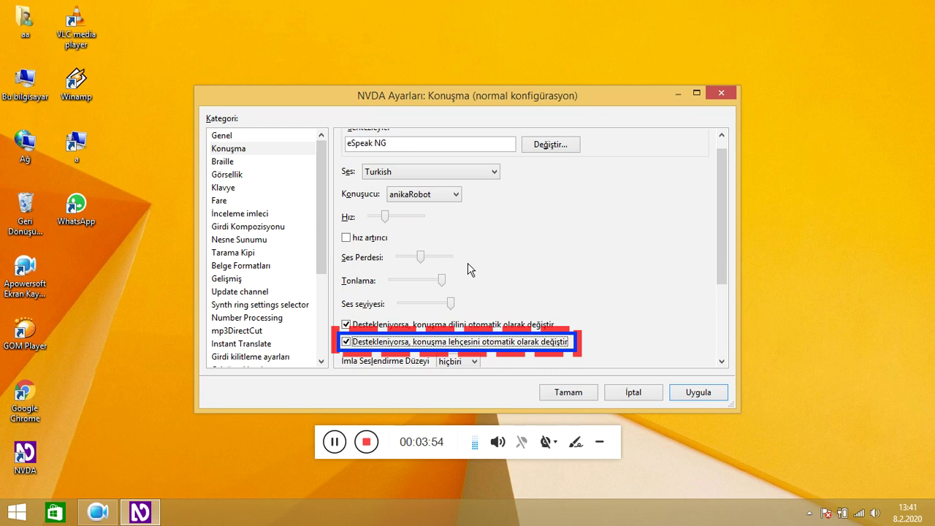
key("Tab")
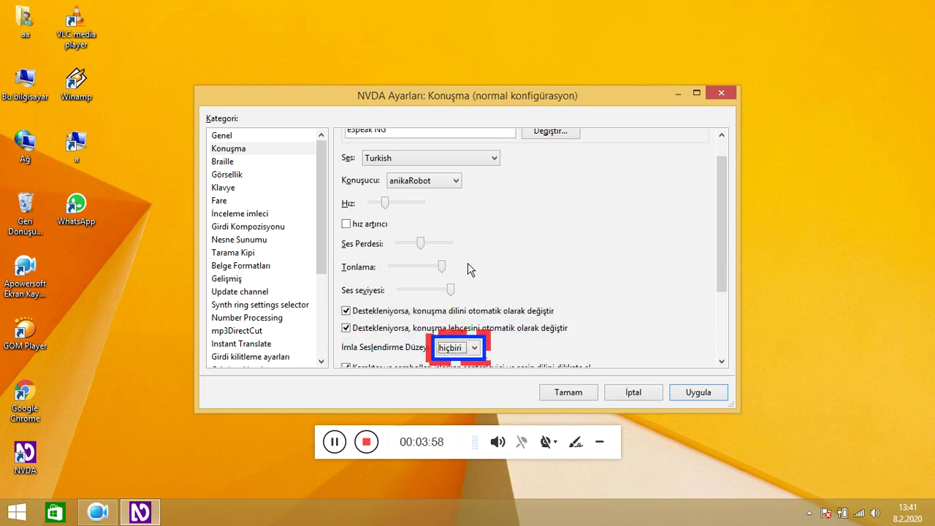
key("Tab")
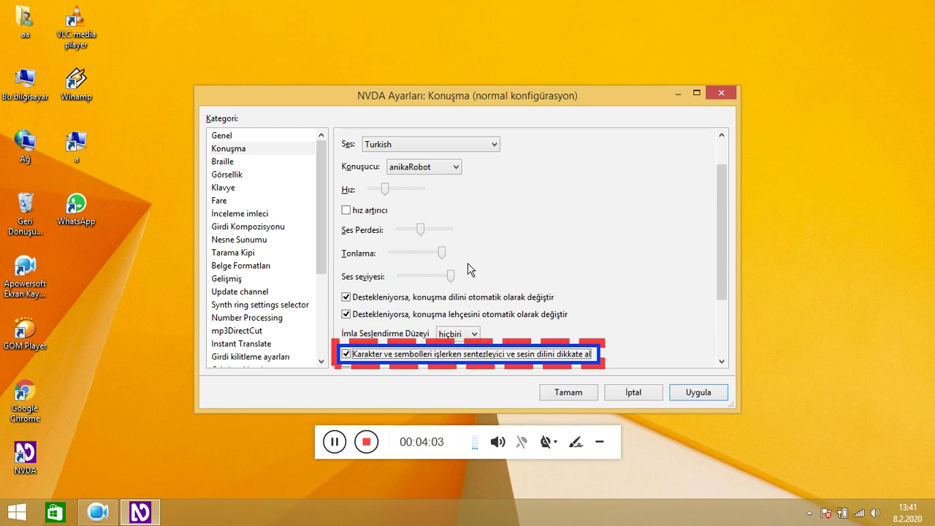
key("Tab")
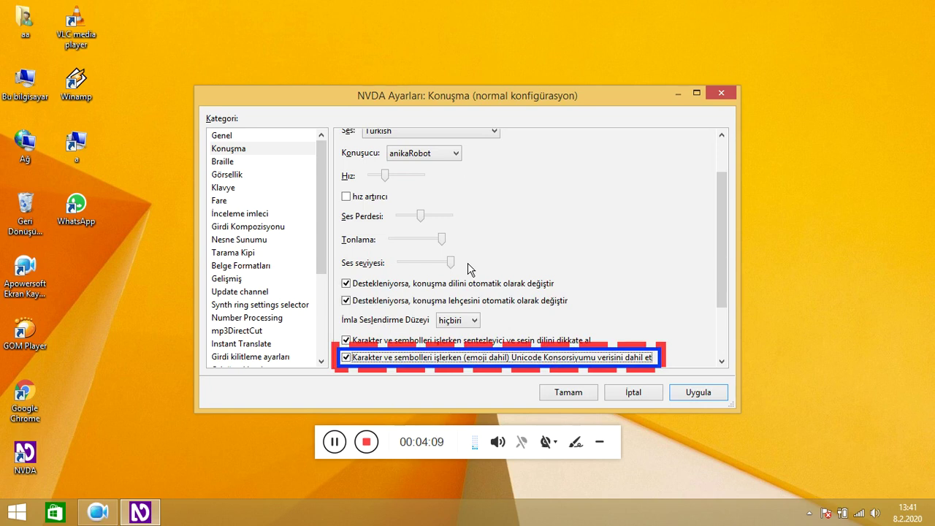
key("Tab")
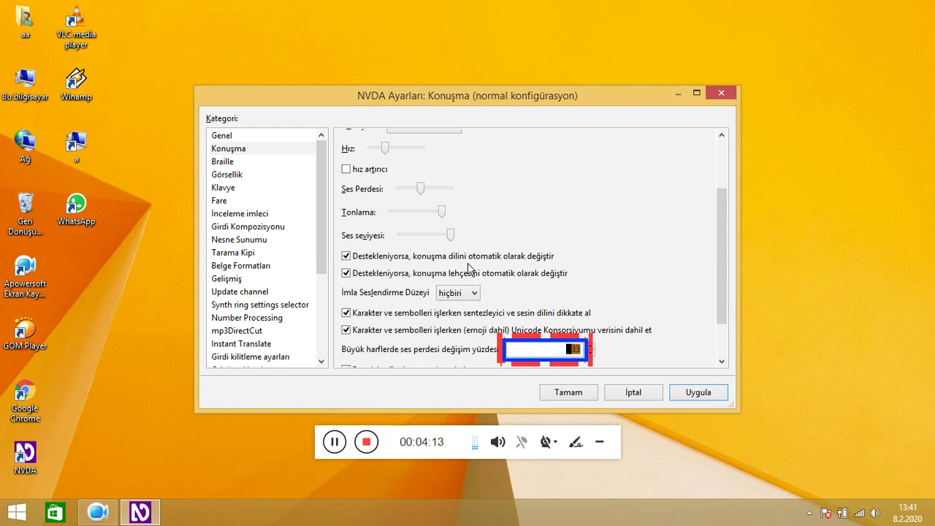
key("Tab")
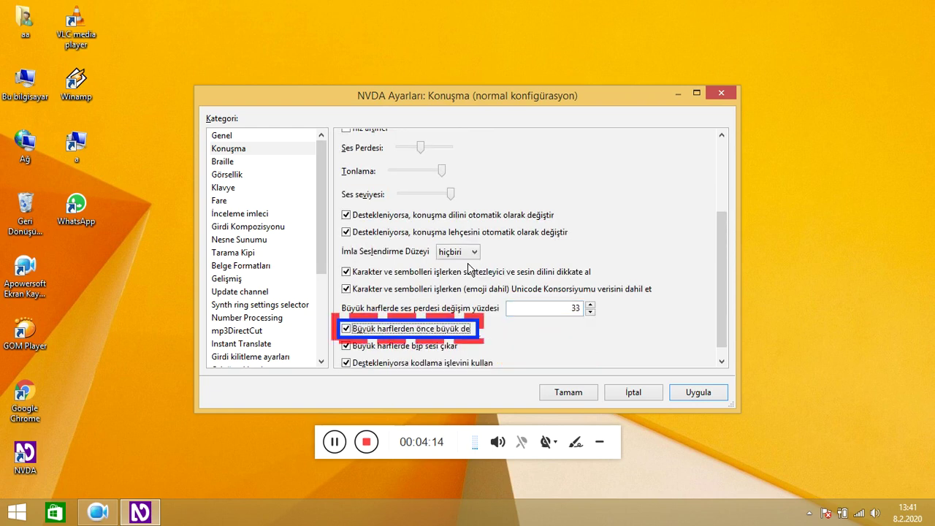
key("Tab")
key("Tab")
Step: Return to the Konuşucu setting and change the voice variant to Antonio
key("Tab")
key("Tab")
key("Tab")
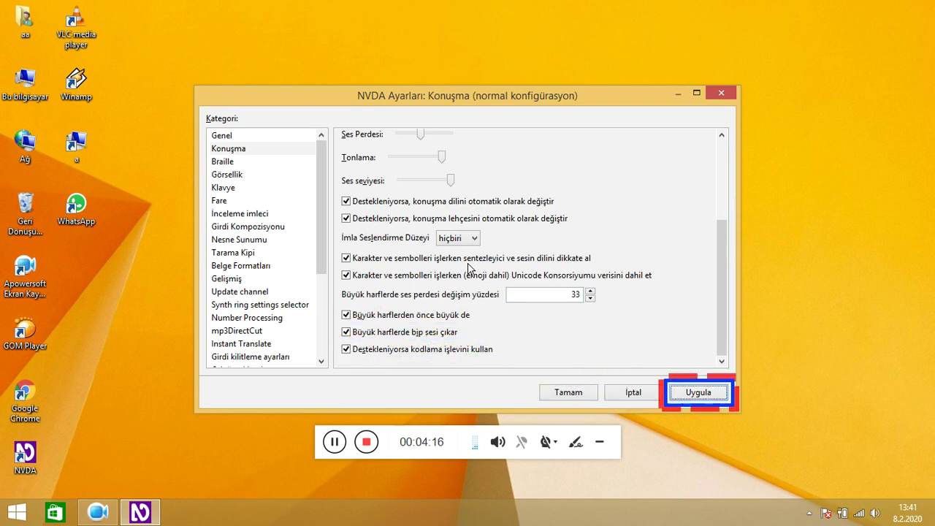
key("Tab")
key("Tab")
key("Tab")
key("Tab")
key("Tab")
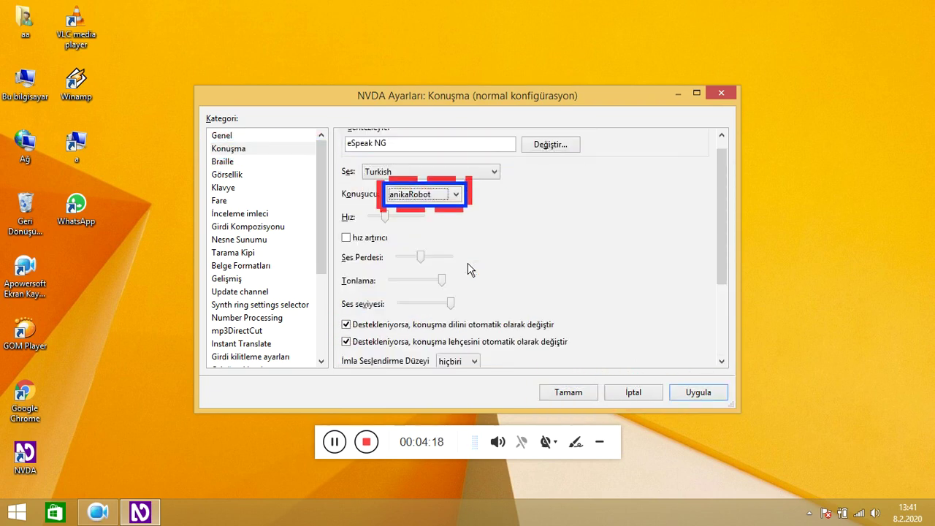
key("Down")
key("Down")
Step: Go through the Konuşma options from Hız to Destekleniyorsa kodlama işlevini kullan, listening to the Antonio variant
key("Tab")
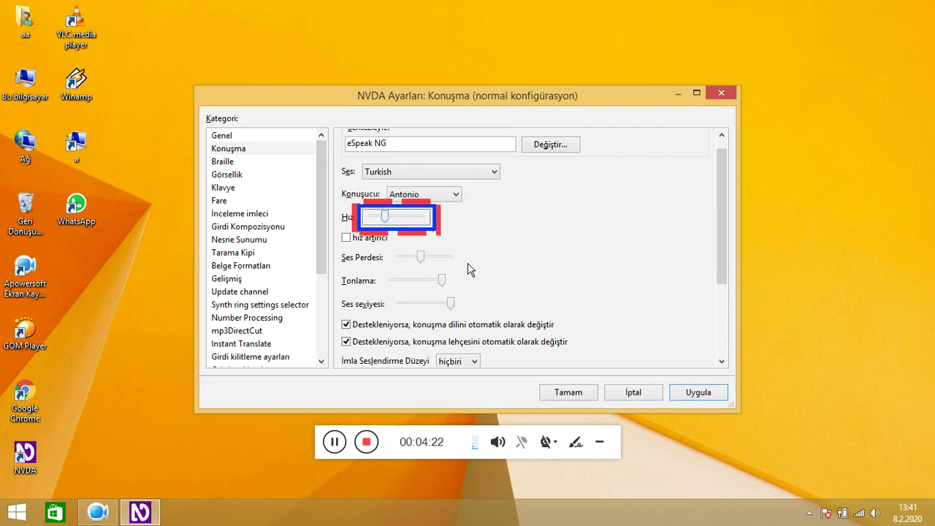
key("Tab")
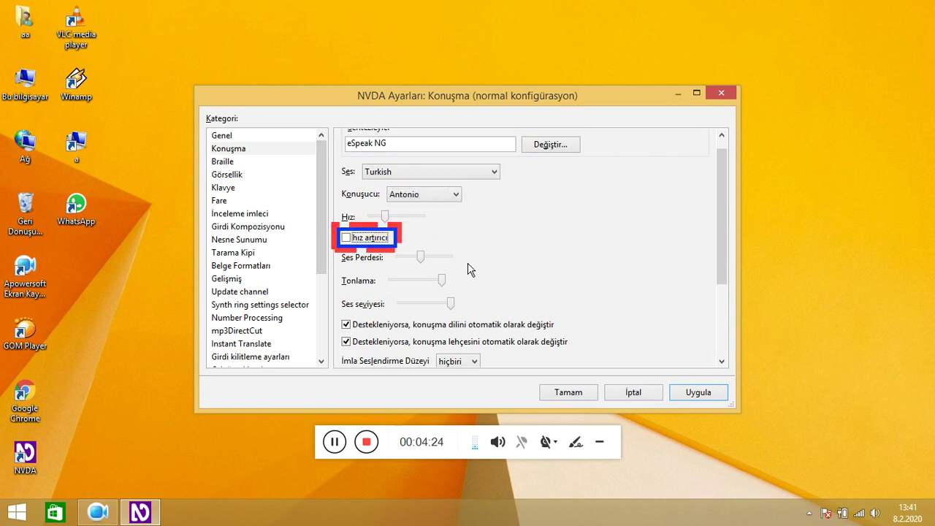
key("Tab")
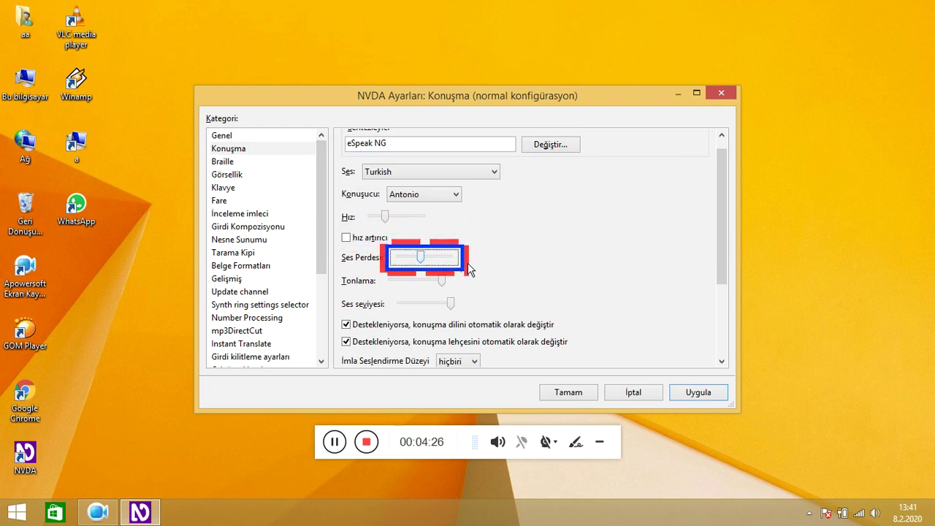
key("Tab")
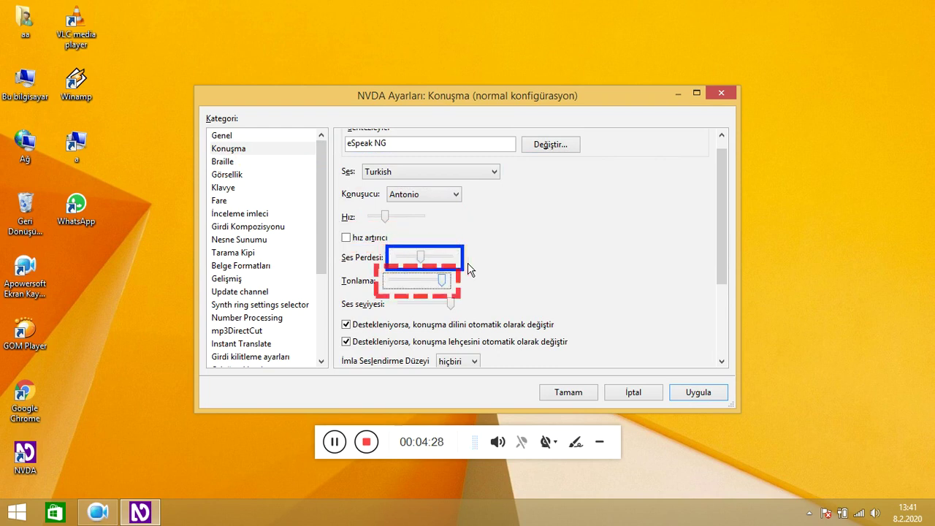
key("Tab")
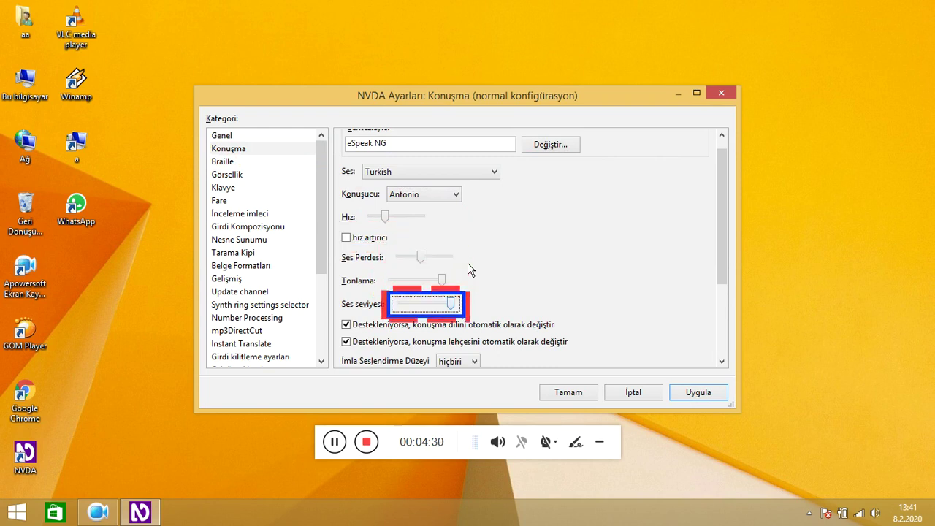
key("Tab")
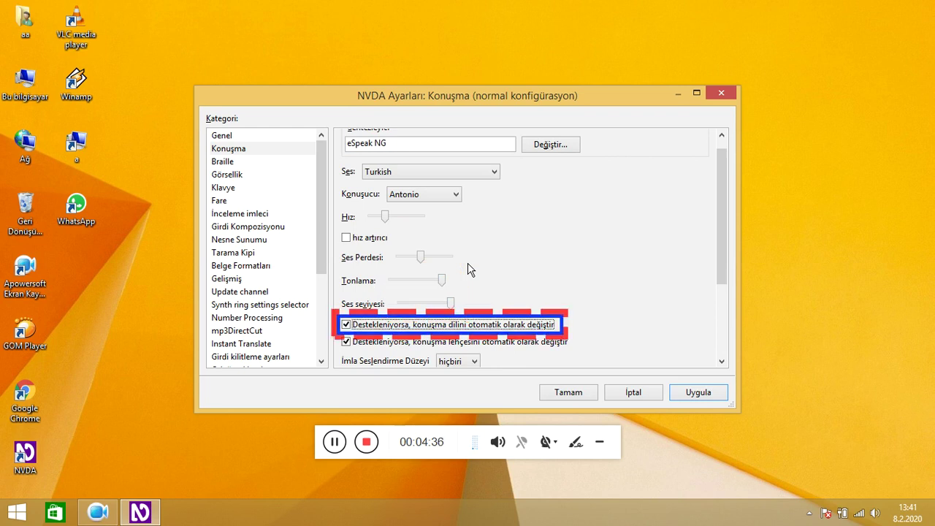
key("Tab")
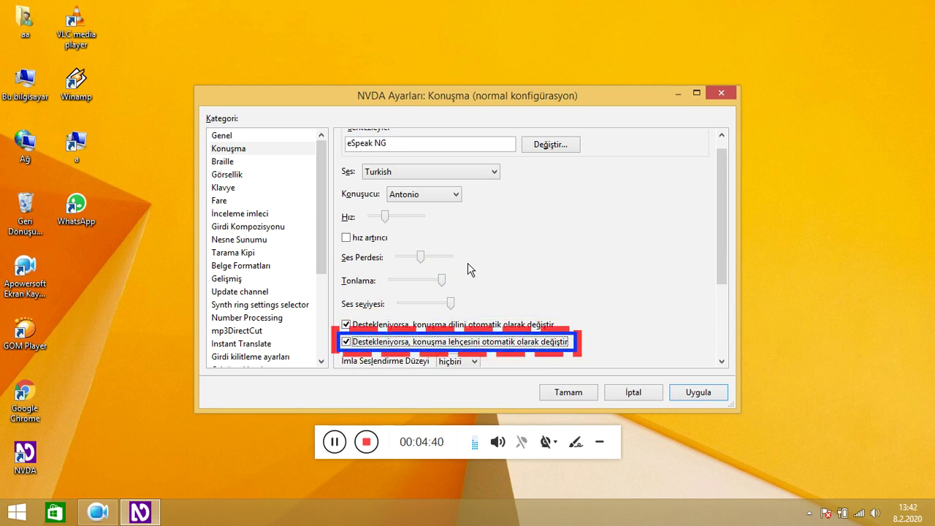
key("Tab")
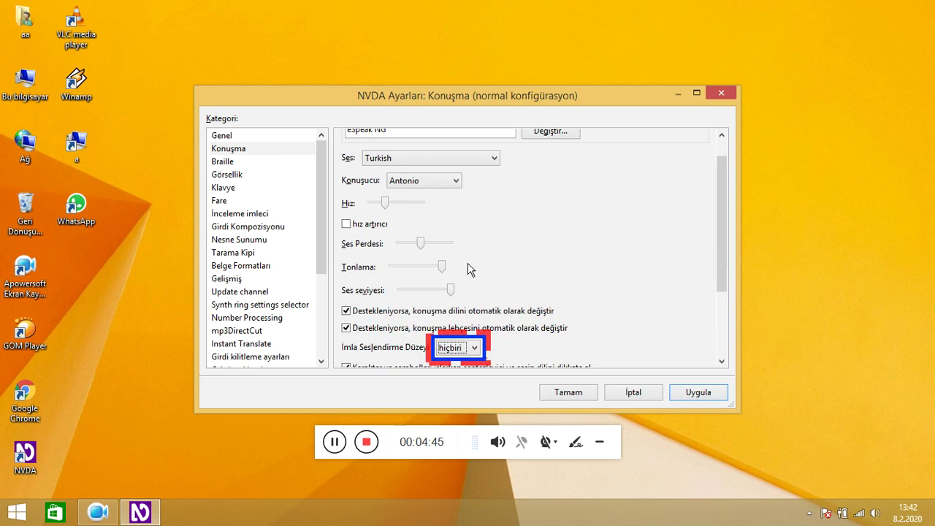
key("Tab")
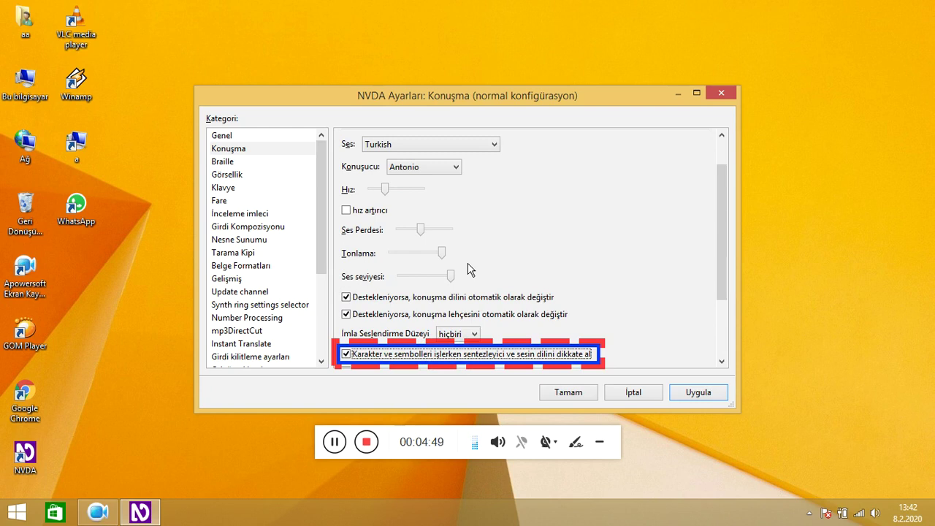
key("Tab")
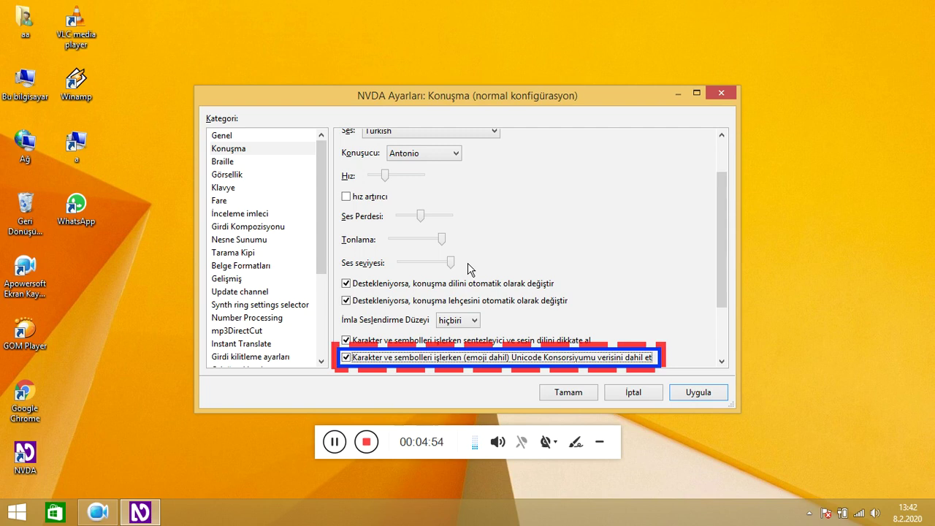
key("Tab")
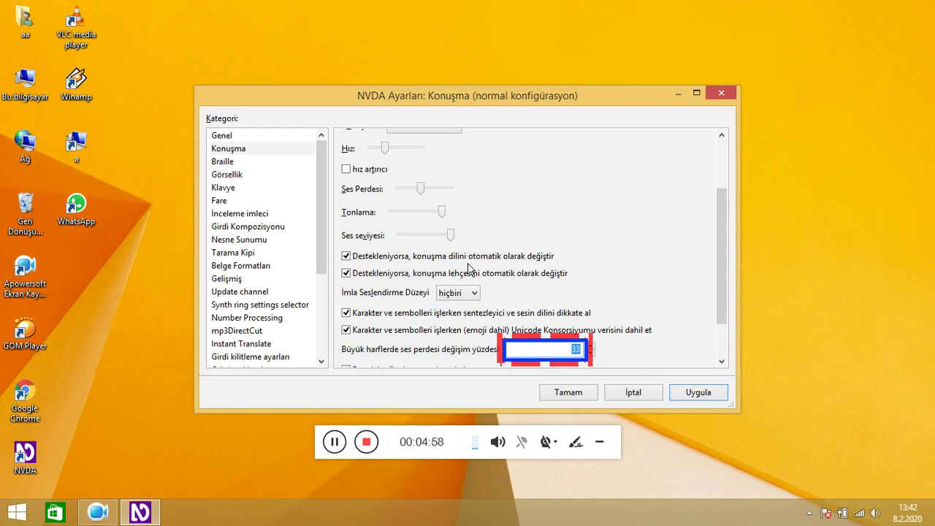
key("Tab")
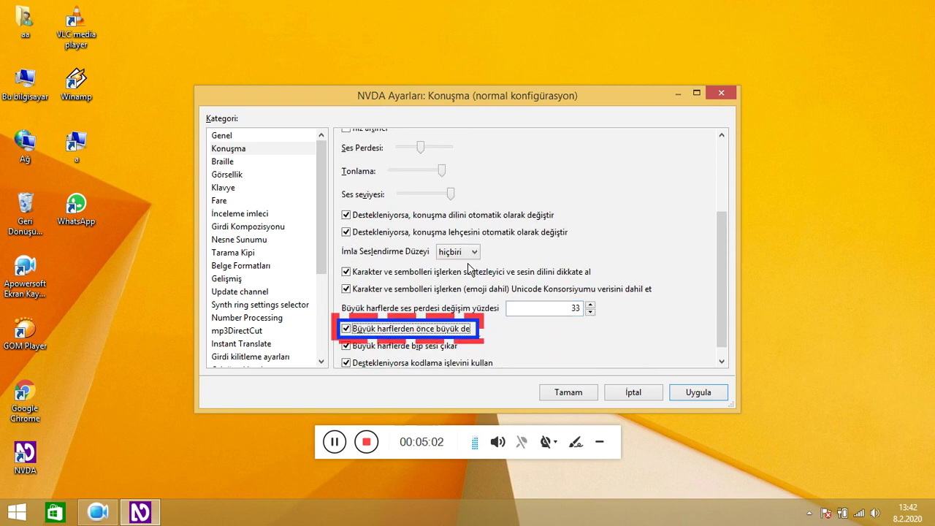
key("Tab")
key("Tab")
Step: Return to the Konuşucu setting and change the voice variant to Belinda
key("Tab")
key("Tab")
key("Tab")
key("Tab")
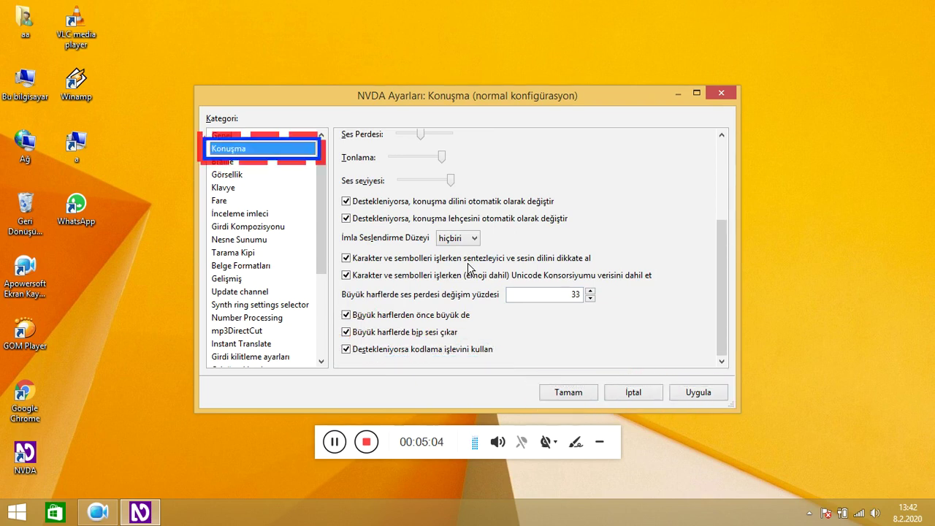
key("Tab")
key("Tab")
key("Tab")
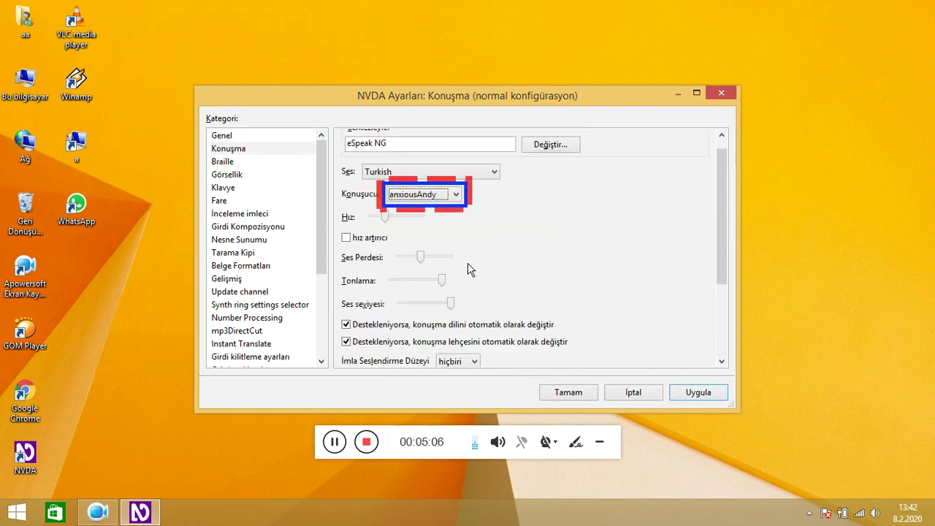
key("Down")
key("Down")
Step: Review the speech options from Hız to Karakter ve sembolleri işlerken sentezleyici ve sesin dilini dikkate al with the Belinda variant
key("Tab")
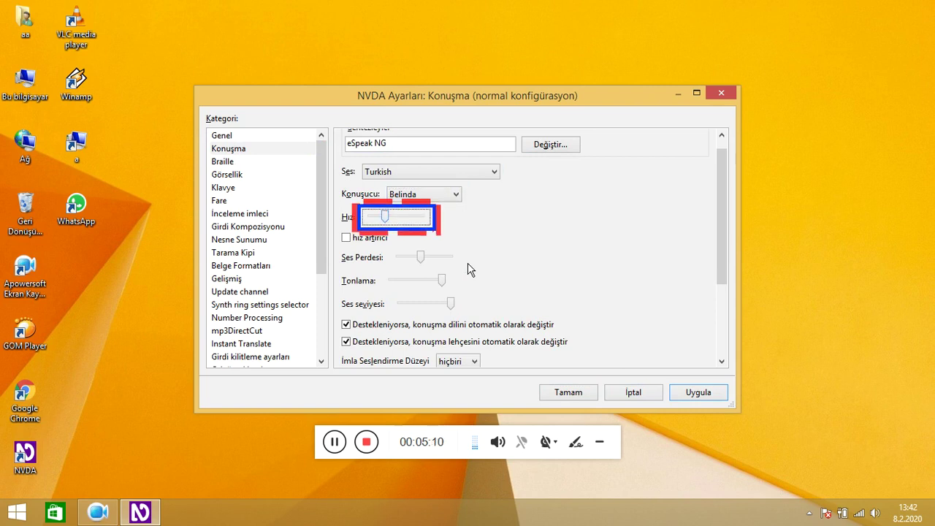
key("Tab")
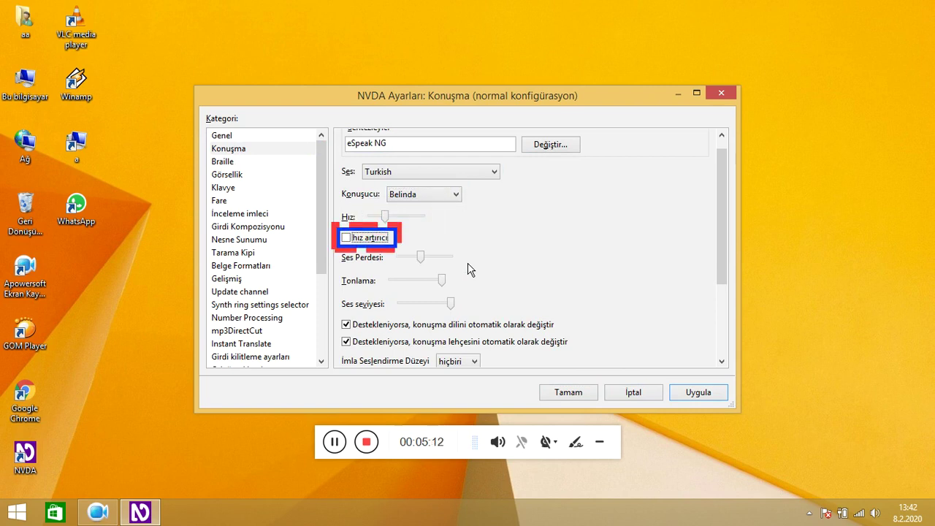
key("Tab")
key("Tab")
key("Tab")
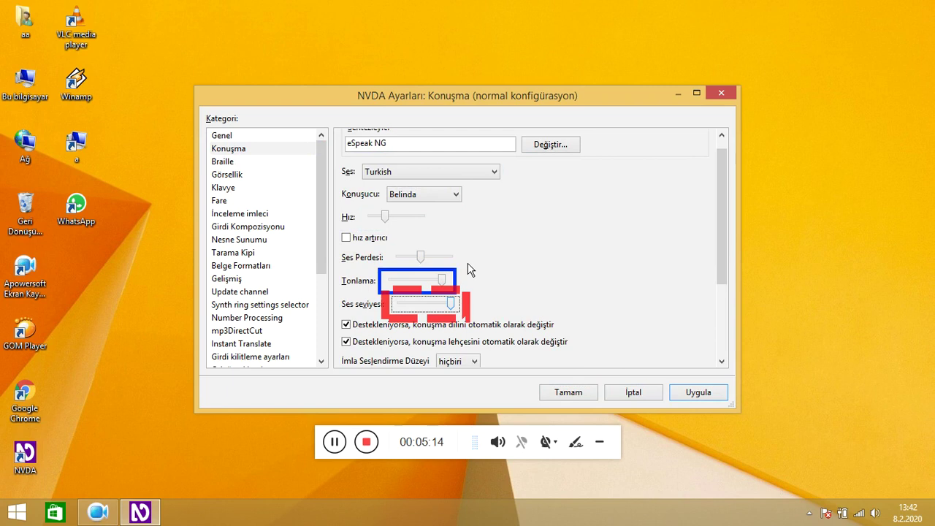
key("Tab")
key("Tab")
key("Tab")
key("Tab")
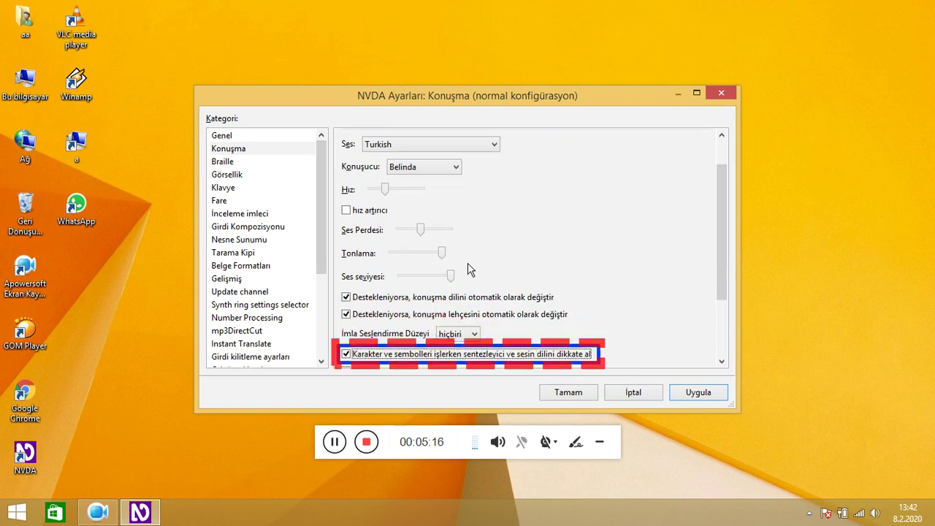
Step: Confirm and close the NVDA speech settings, and decline the BrailleExtender update download
key("Tab")
key("Return")
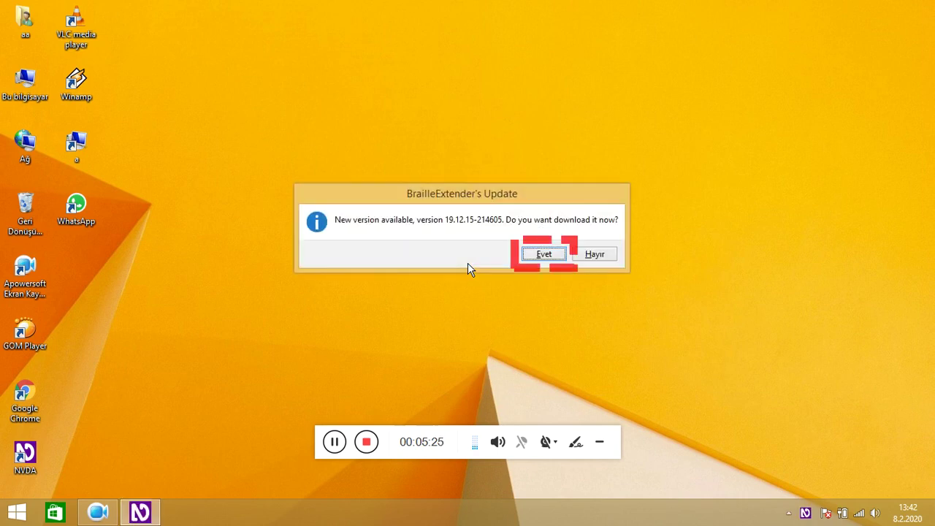
key("Tab")
key("Return")
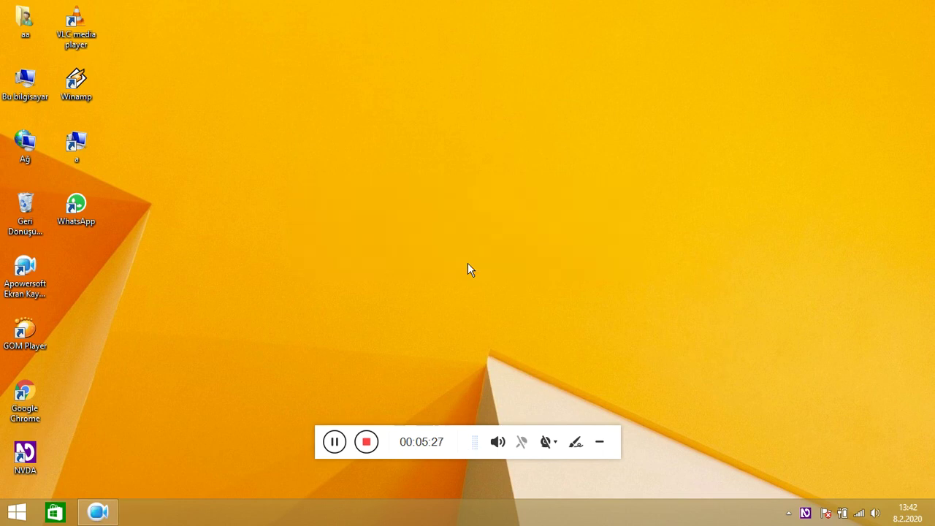
Step: Open the NVDA settings at the Konuşma category and go to its voice options
key("insert+n")
key("Return")
key("Return")
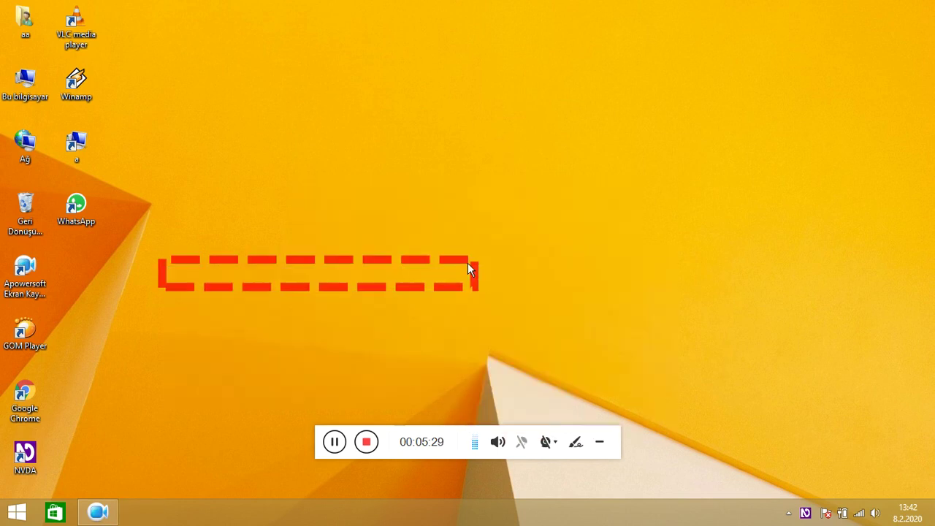
key("Down")
key("Tab")
key("Tab")
key("Tab")
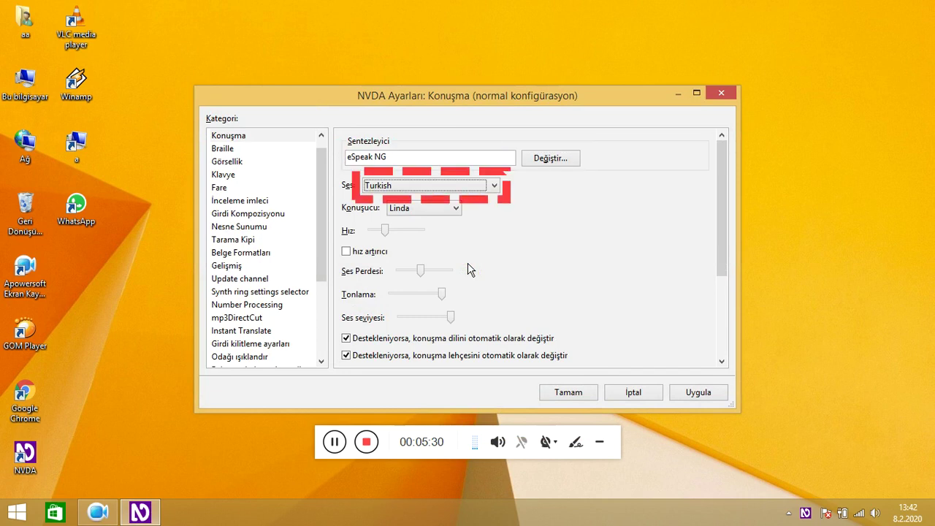
Step: Browse the Konuşucu voice variants, sampling croak among others, and choose Diogo
key("Up")
key("Up")
key("Up")
key("Up")
key("Up")
key("Up")
key("Up")
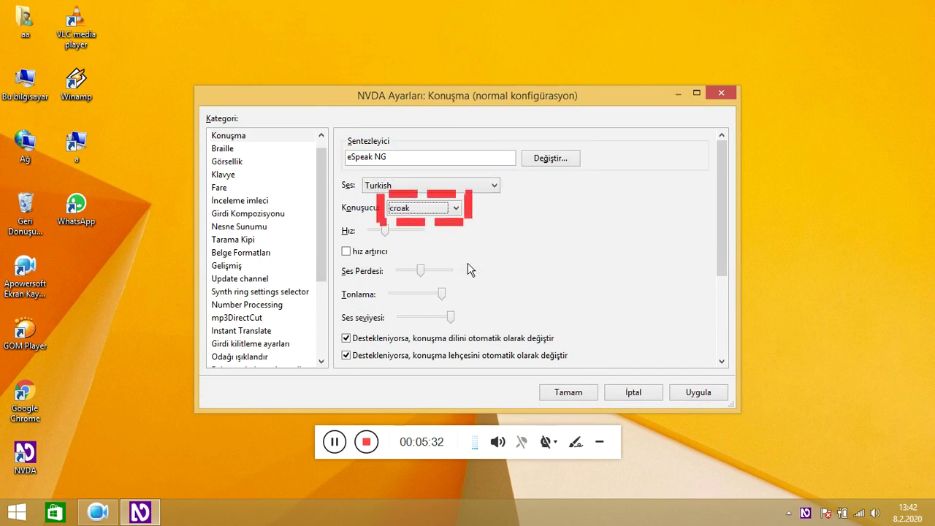
key("Down")
key("Down")
key("Down")
key("Down")
key("Down")
key("Down")
key("Down")
key("Down")
key("Down")
key("Down")
key("Down")
key("Down")
key("Down")
Step: Review the speech options from Hız to Destekleniyorsa kodlama işlevini kullan with the Diogo variant
key("Tab")
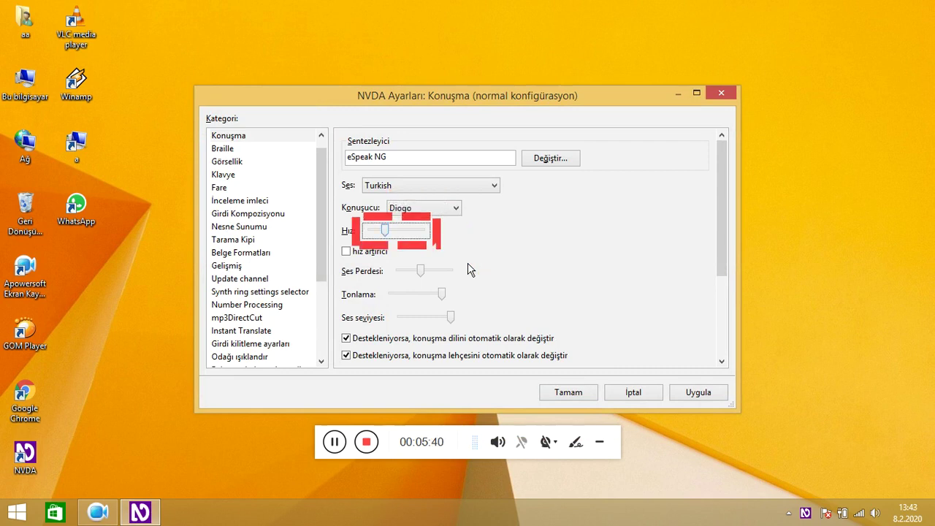
key("Tab")
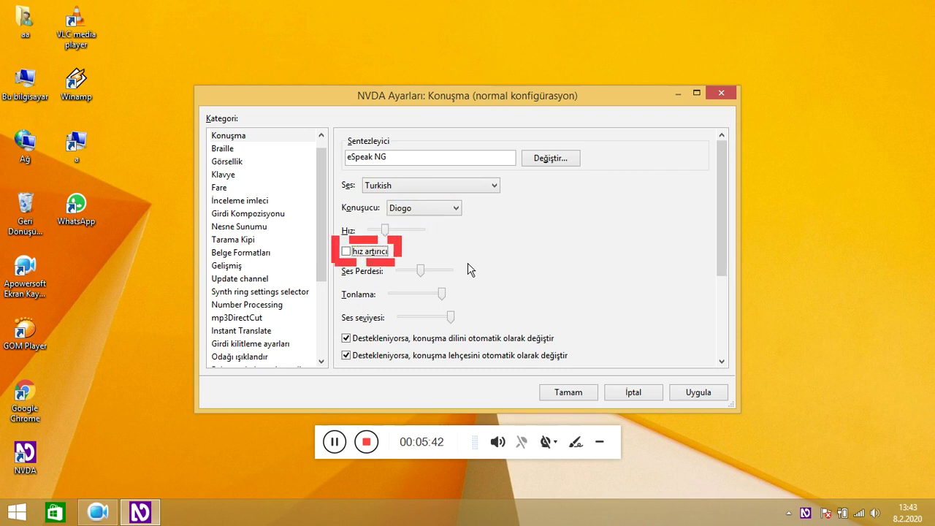
key("Tab")
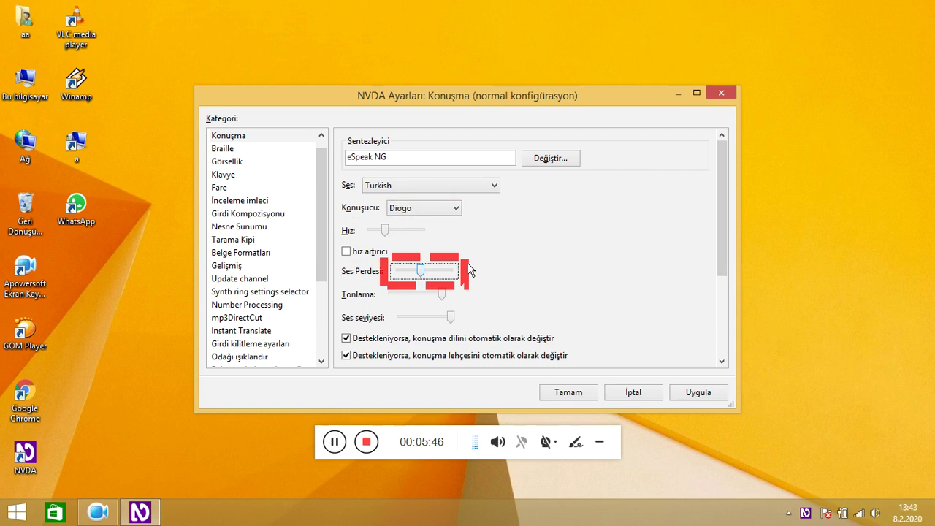
key("Tab")
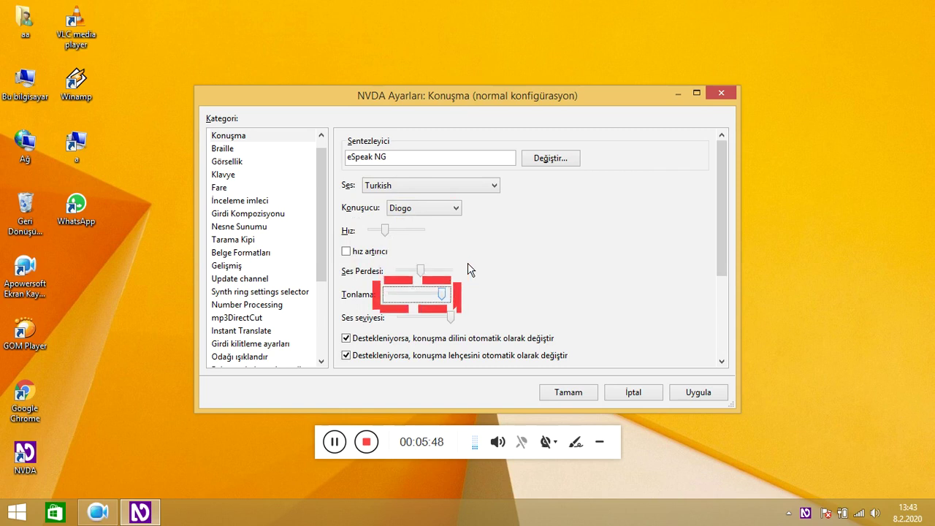
key("Tab")
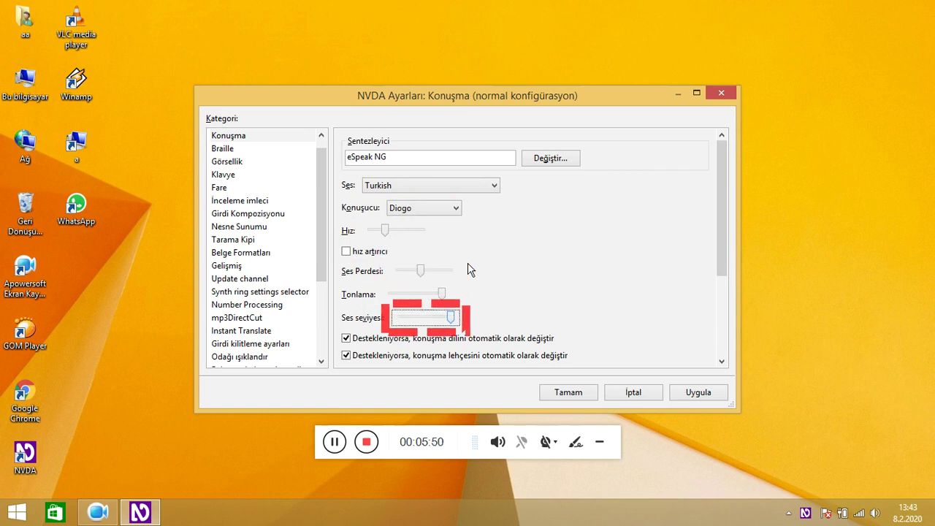
key("Tab")
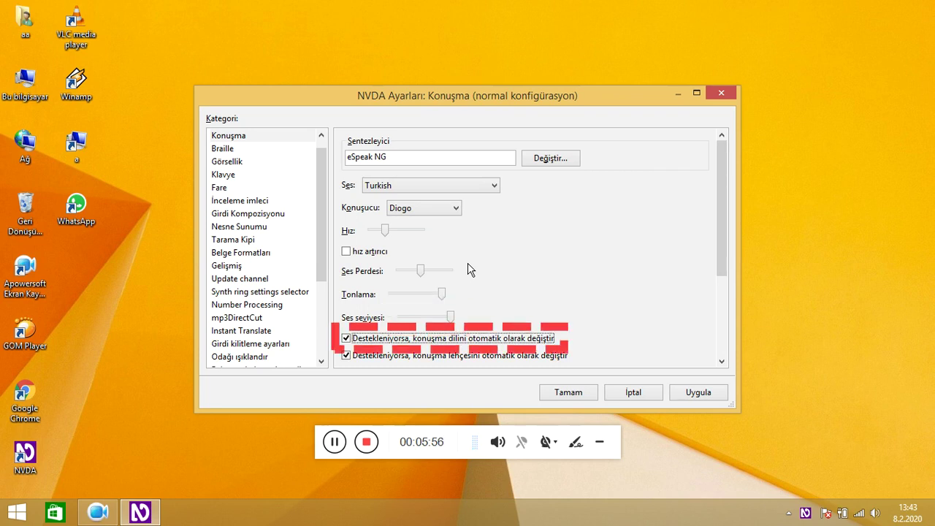
key("Tab")
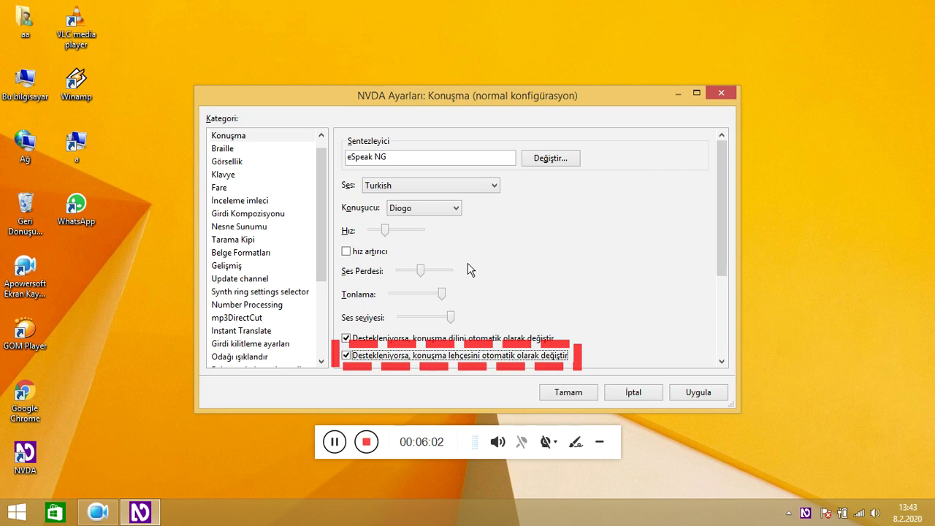
key("Tab")
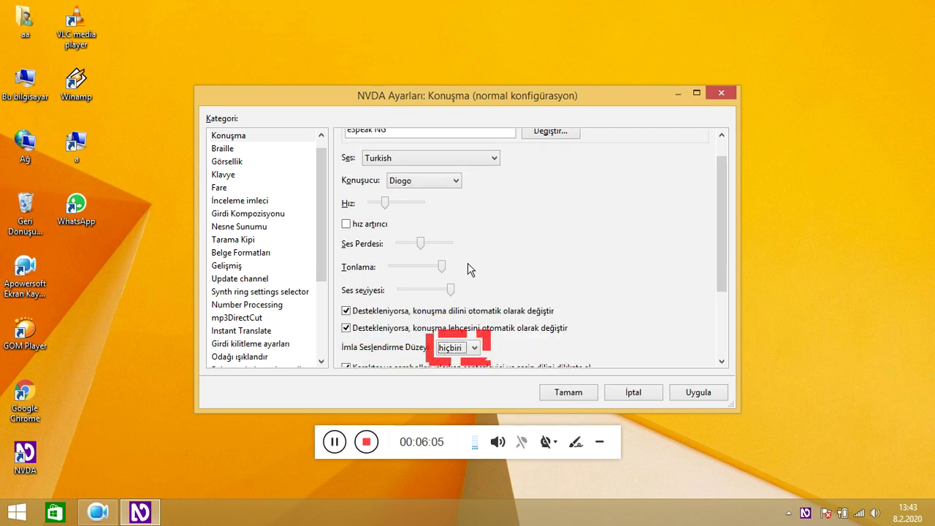
key("Tab")
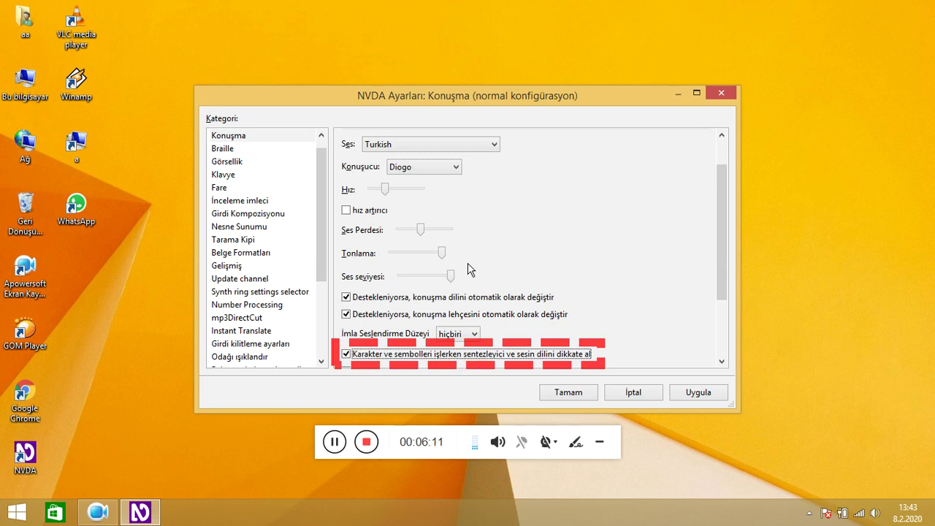
key("Tab")
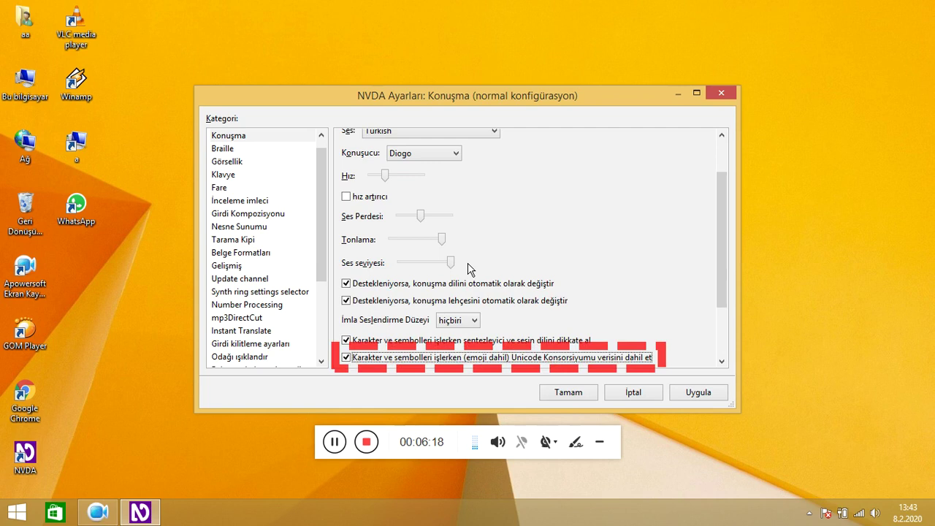
key("Tab")
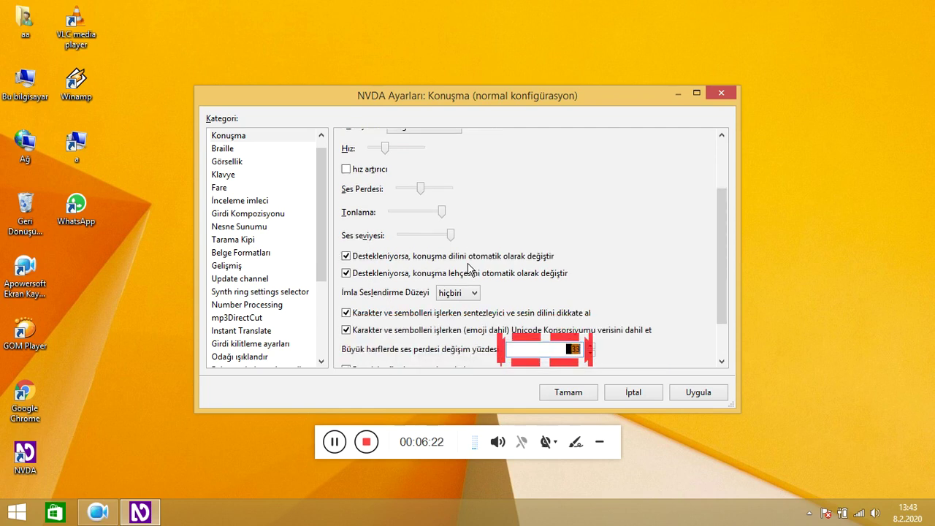
key("Tab")
key("Tab")
key("Tab")
key("Tab")
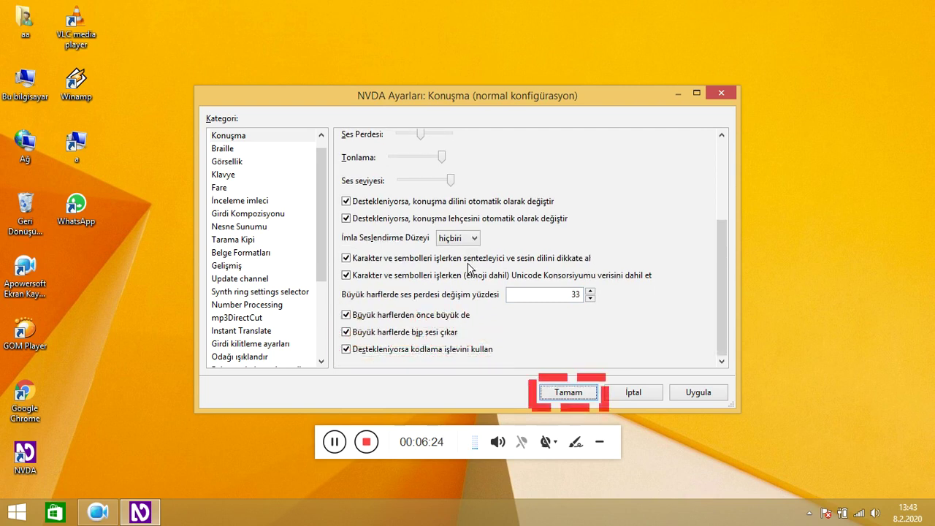
Step: Return to the Konuşucu setting and change the voice variant to Ed
key("Tab")
key("Tab")
key("Tab")
key("Tab")
key("Tab")
key("Tab")
key("Tab")
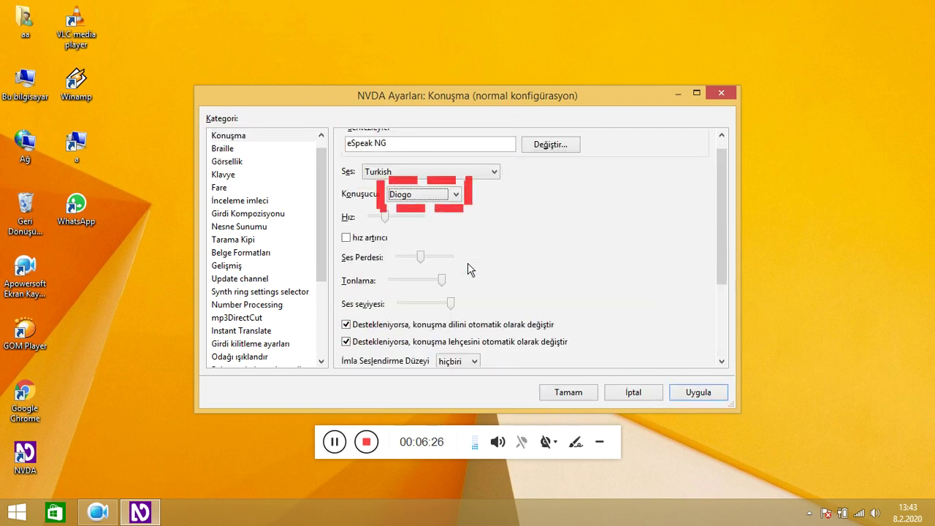
key("Down")
key("Down")
key("Up")
Step: Go through the speech options from Hız to Destekleniyorsa kodlama işlevini kullan, listening to the Ed variant
key("Tab")
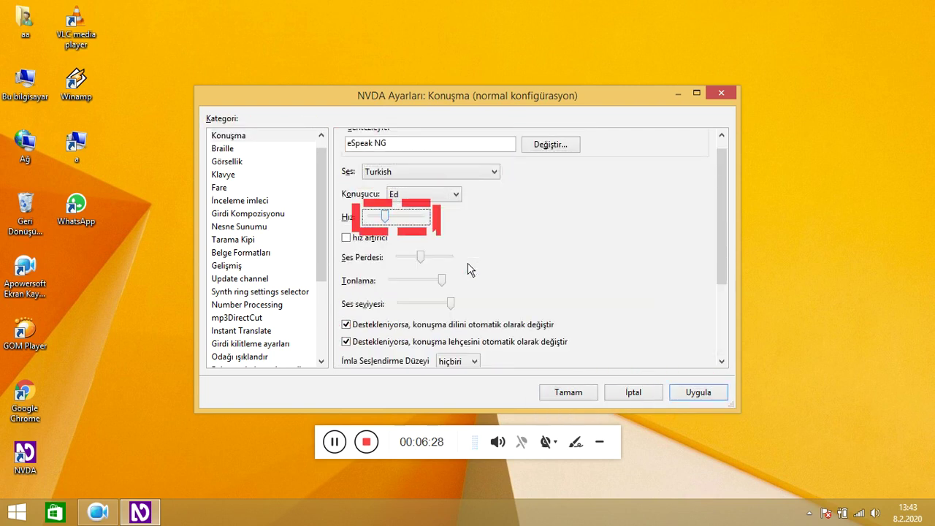
key("Tab")
key("Tab")
key("Tab")
key("Tab")
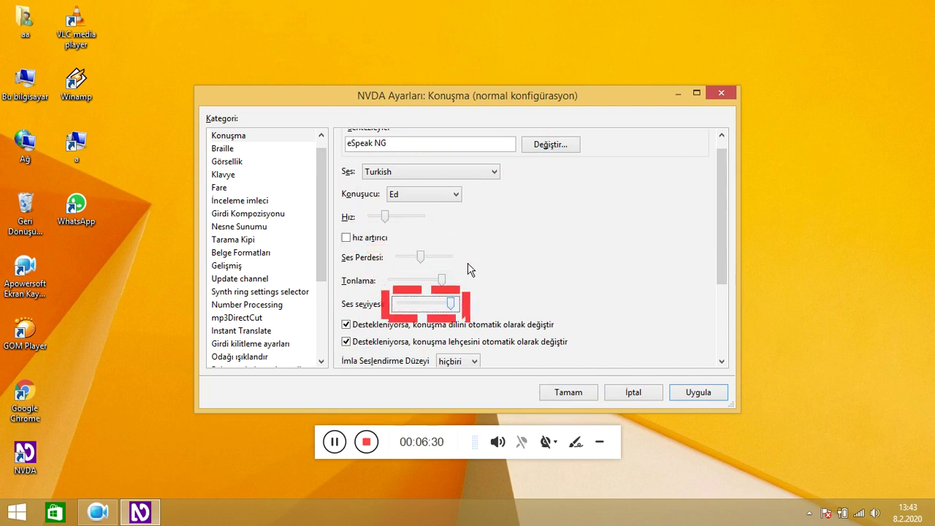
key("Tab")
key("Tab")
key("Tab")
key("Tab")
key("Tab")
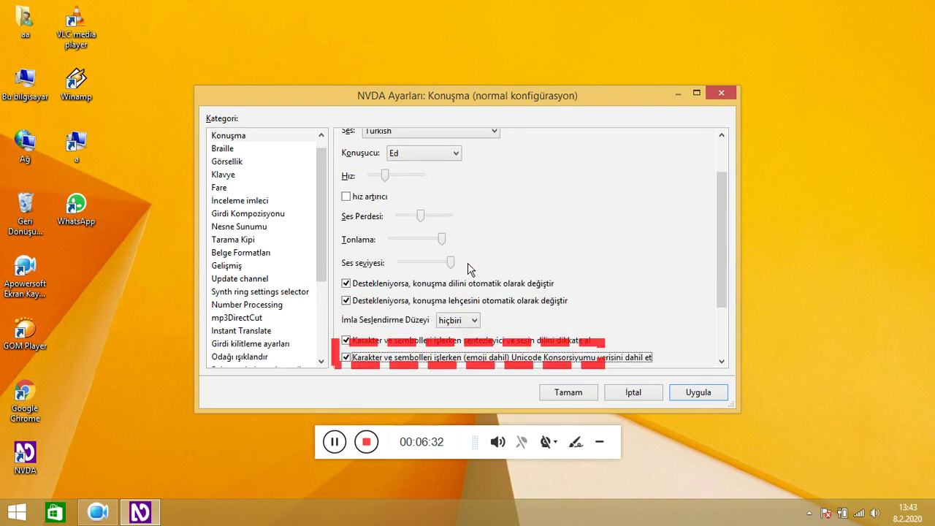
key("Tab")
key("Tab")
key("Tab")
key("Tab")
key("Tab")
key("Tab")
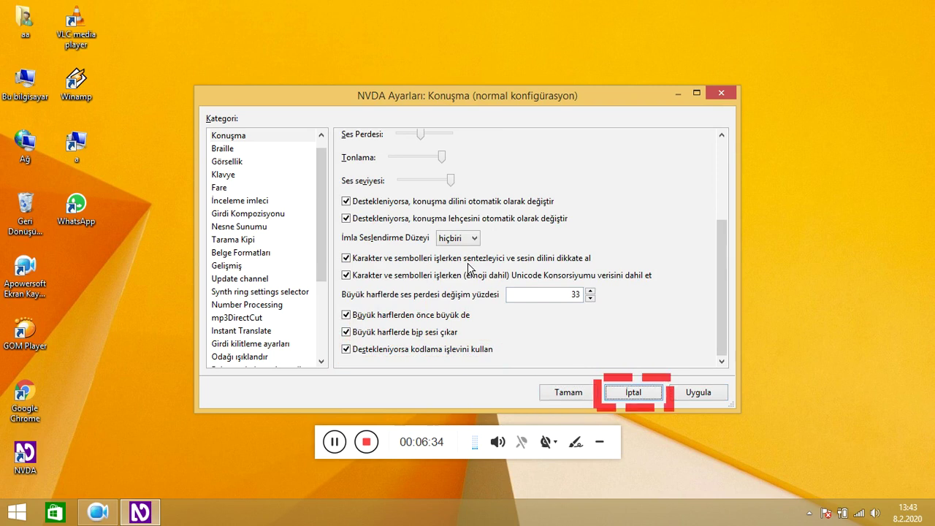
Step: Return to the Konuşucu setting and change the voice variant to fast_test
key("Tab")
key("Tab")
key("Tab")
key("Tab")
key("Tab")
key("Tab")
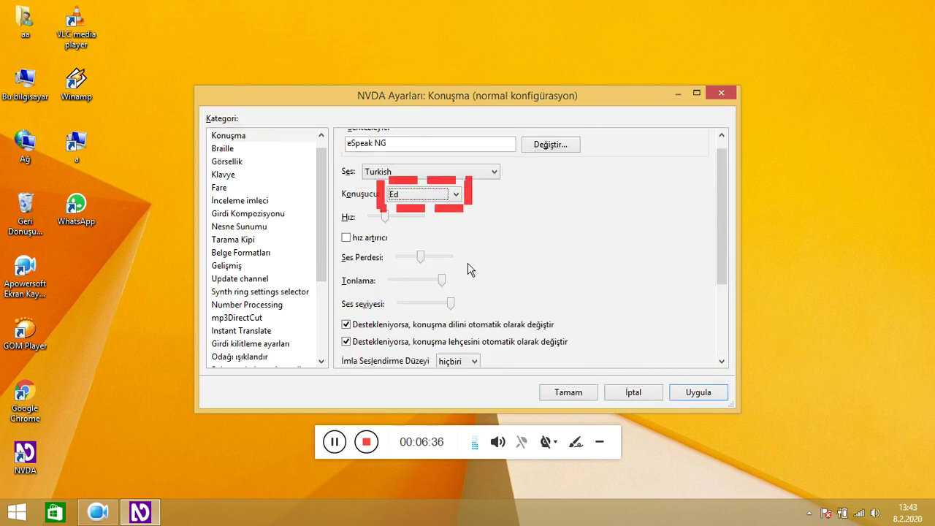
key("Down")
key("Down")
key("Down")
Step: Listen to the fast_test variant while going through the speech options from Hız to Destekleniyorsa kodlama işlevini kullan
key("Tab")
key("Tab")
key("Tab")
key("Tab")
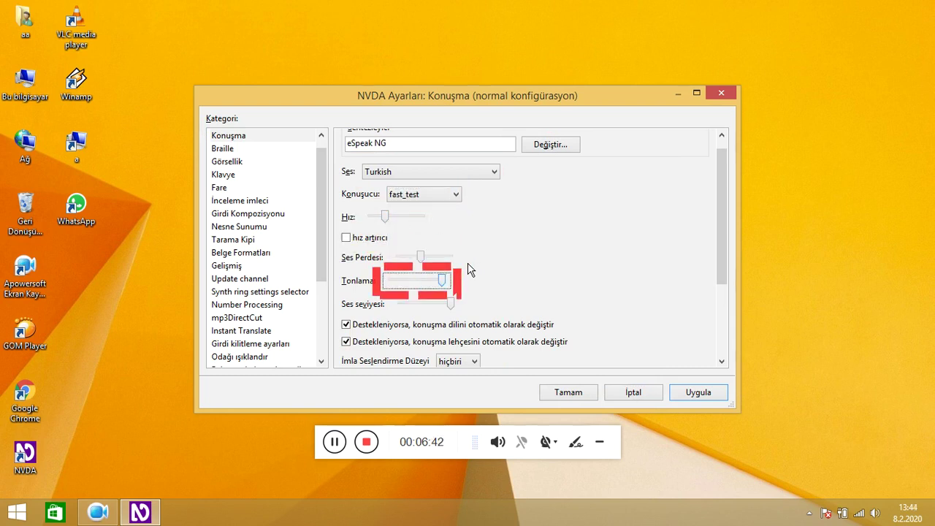
key("Tab")
key("Tab")
key("Tab")
key("Tab")
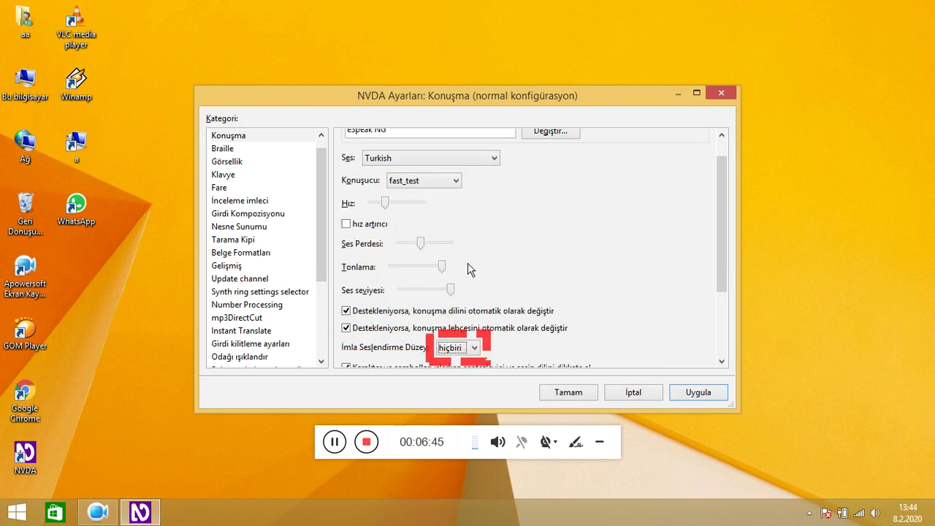
key("Tab")
key("Tab")
key("Tab")
key("Tab")
key("Tab")
key("Tab")
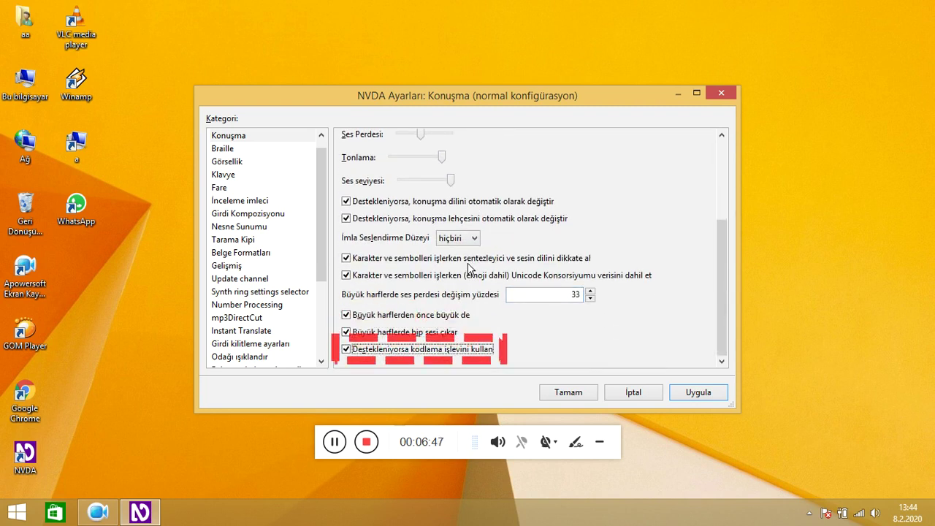
Step: Return to the Konuşucu setting and change the voice variant to grandma
key("Tab")
key("Tab")
key("Tab")
key("Tab")
key("Tab")
key("Tab")
key("Tab")
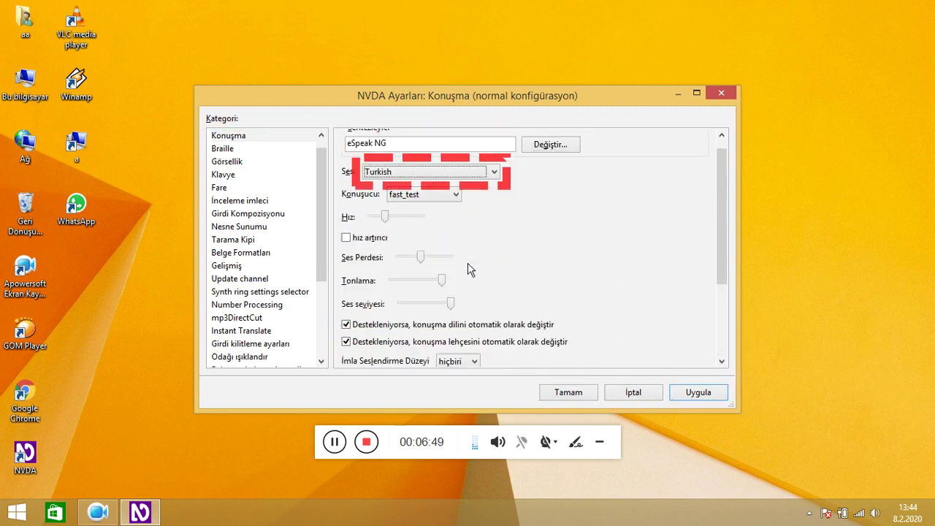
key("Tab")
key("Down")
key("Down")
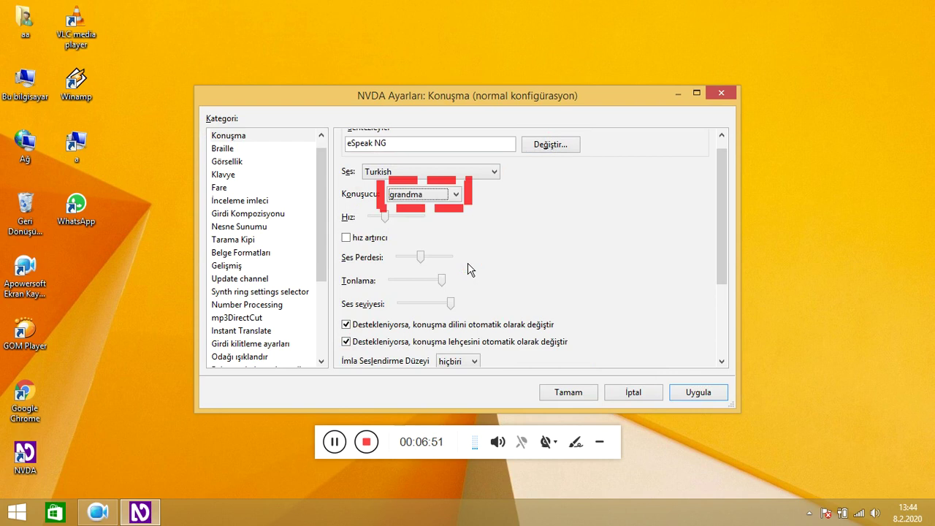
Step: Review the speech options from Hız to Karakter ve sembolleri işlerken sentezleyici ve sesin dilini dikkate al with the grandma variant
key("Tab")
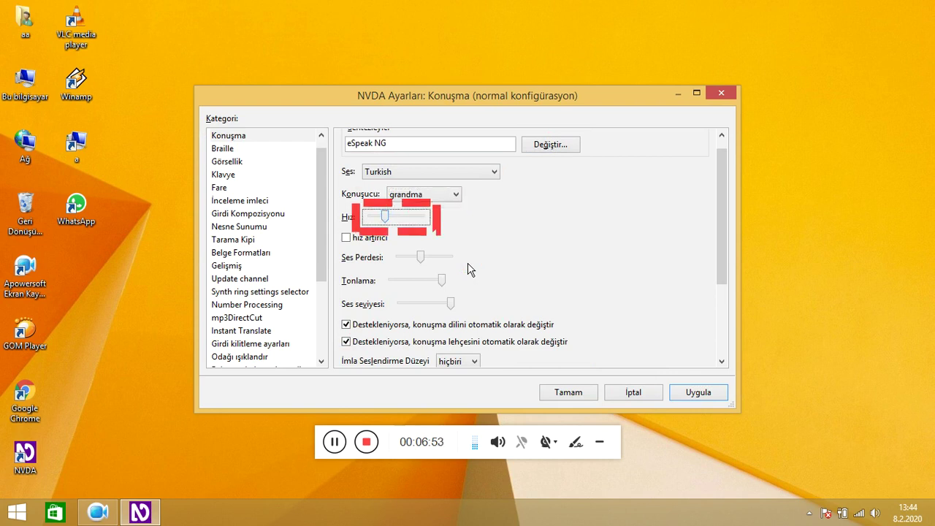
key("Tab")
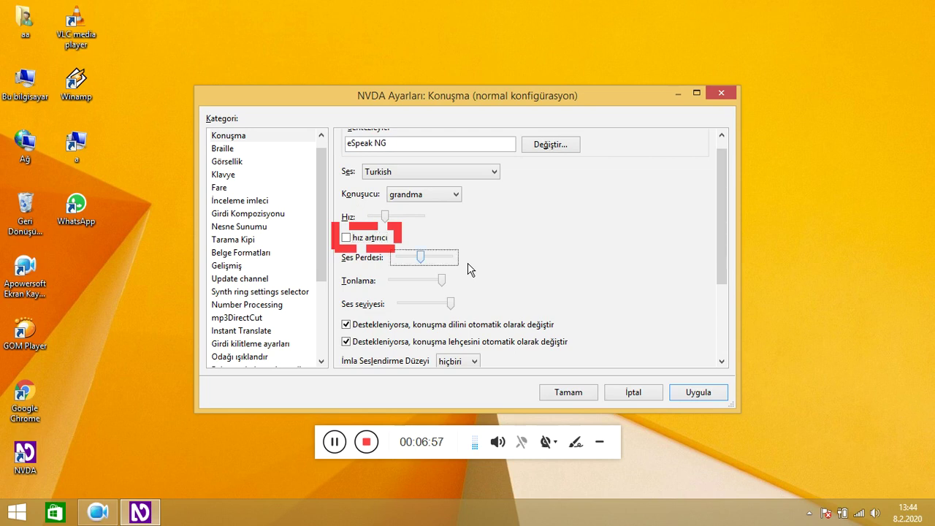
key("Tab")
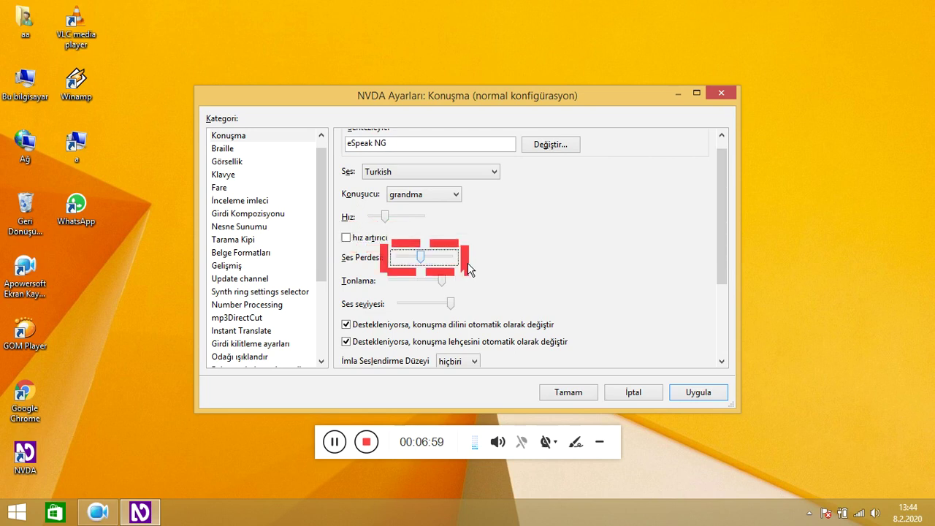
key("Tab")
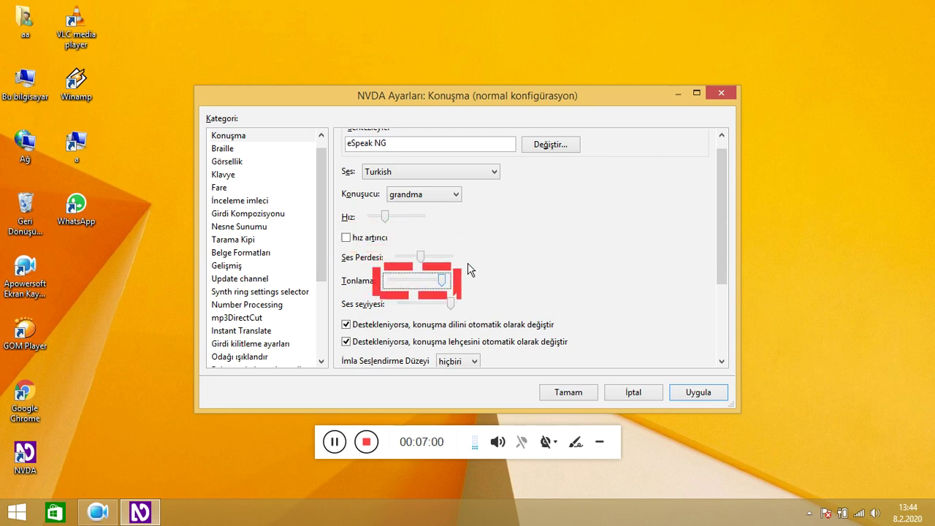
key("Tab")
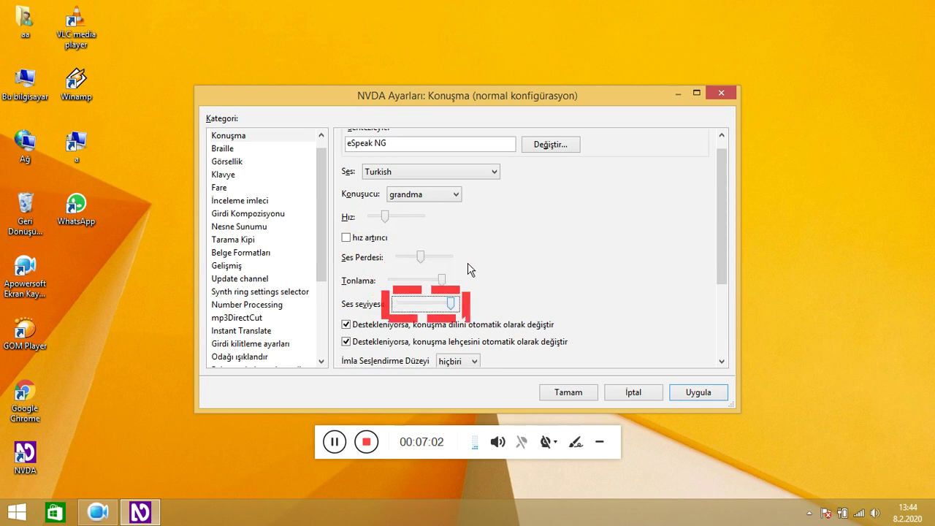
key("Tab")
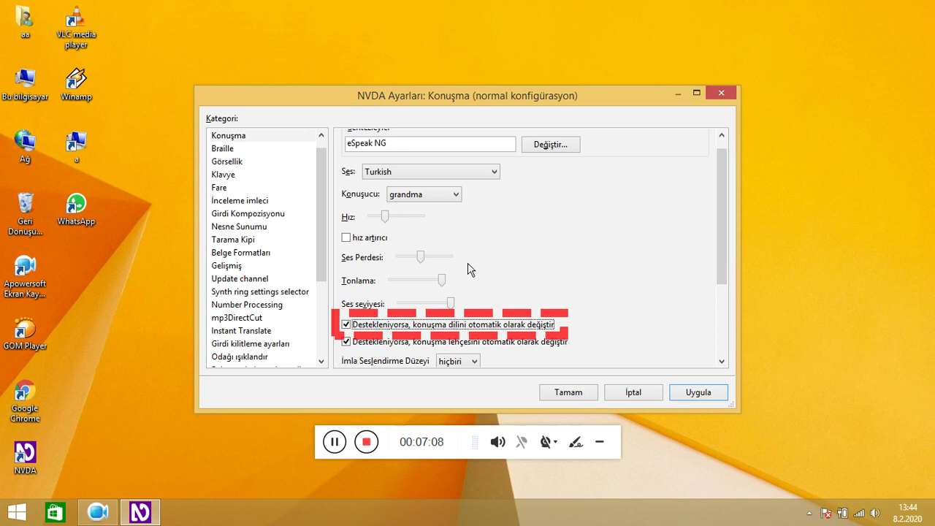
key("Tab")
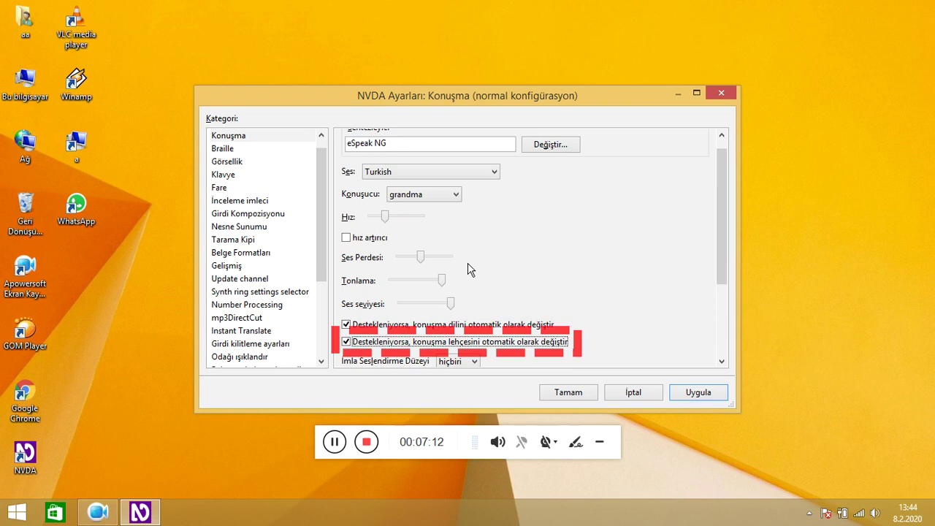
key("Tab")
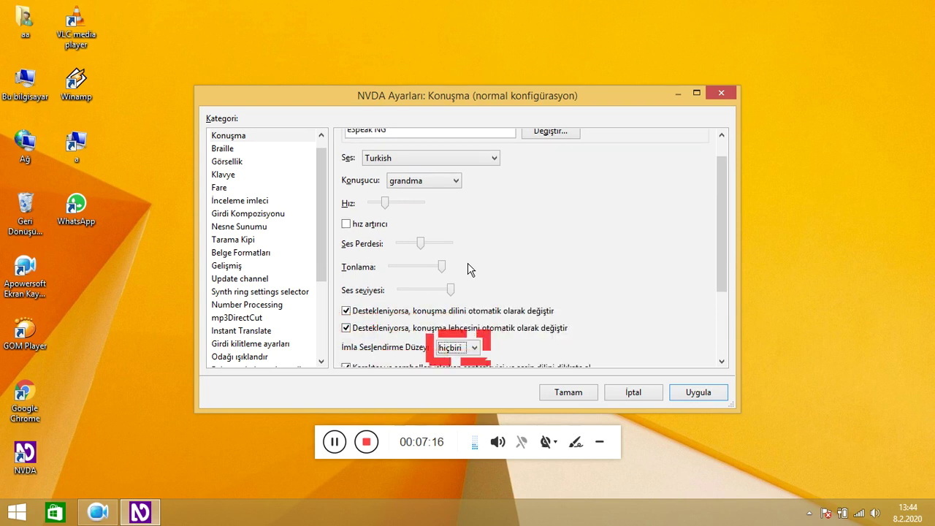
key("Tab")
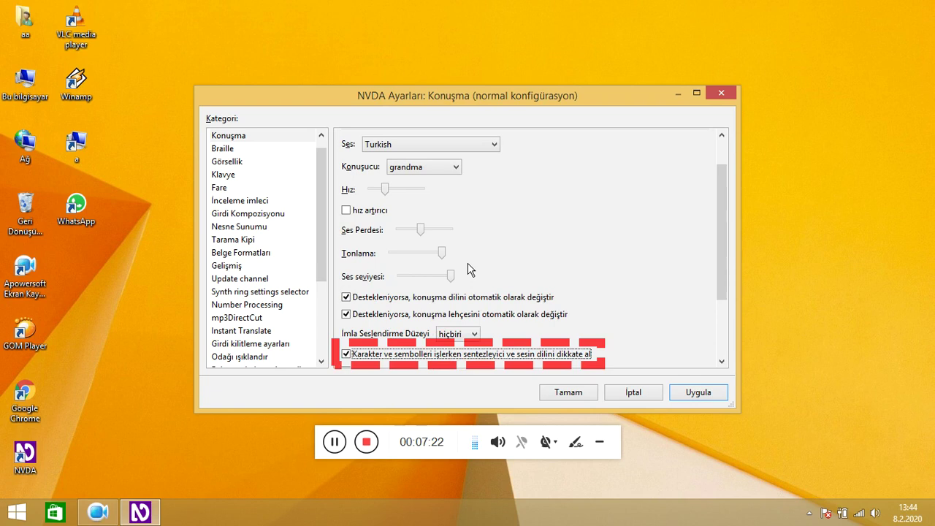
Step: Review the remaining speech options from the Unicode Konsorsiyumu verisi option to Destekleniyorsa kodlama işlevini kullan with the grandma variant
key("Tab")
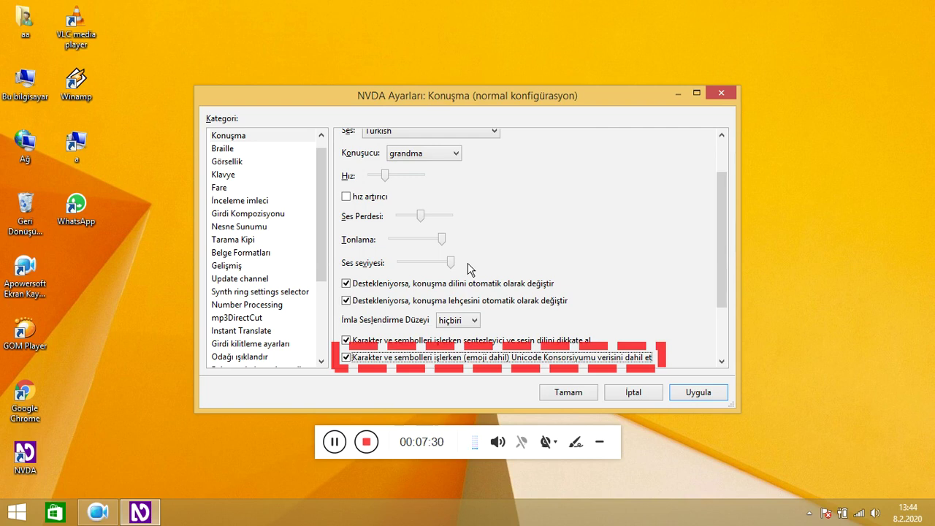
key("Tab")
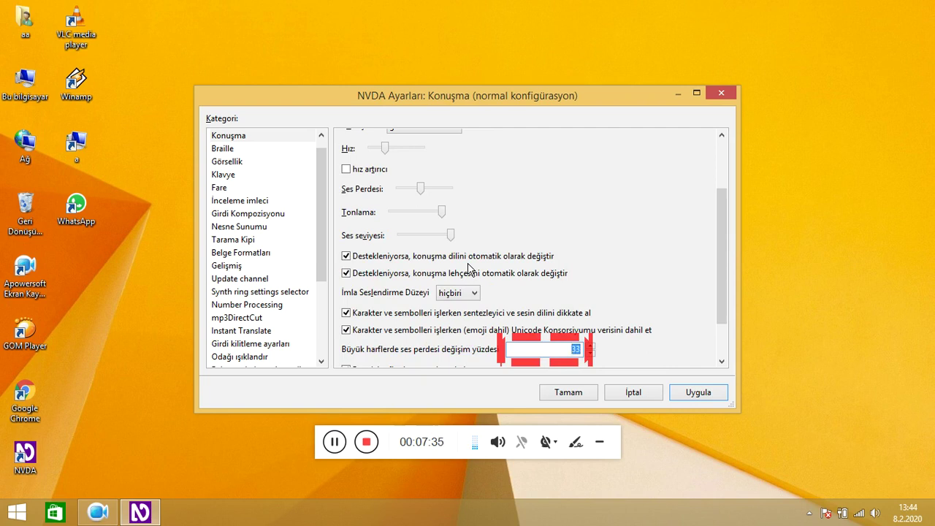
key("Tab")
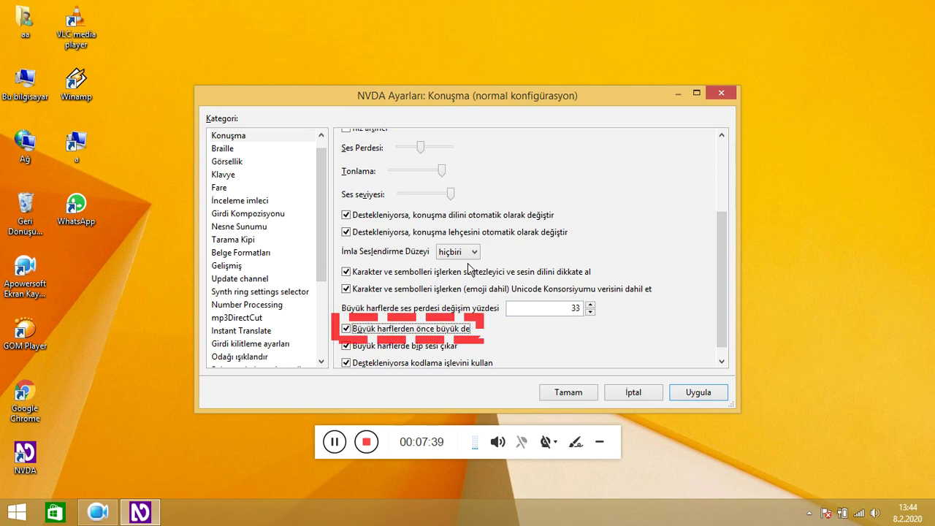
key("Tab")
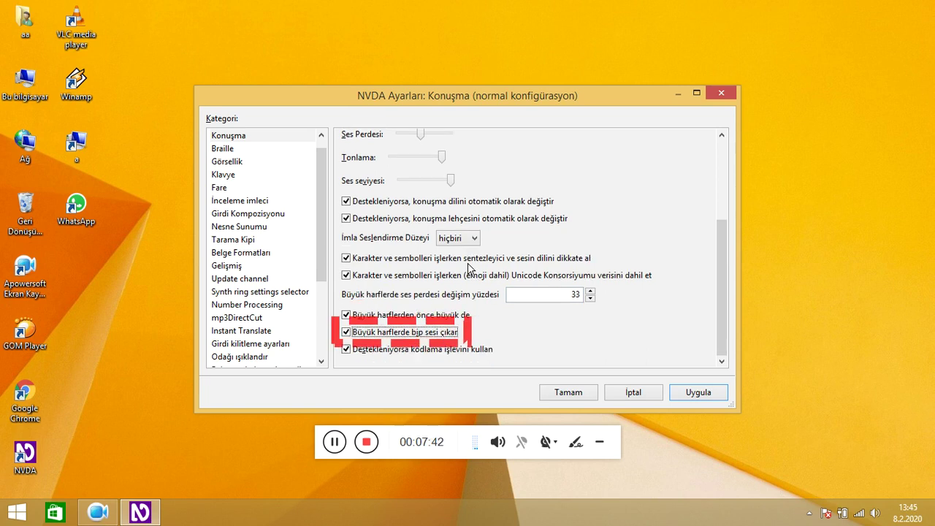
key("Tab")
Step: Return to the Konuşucu setting and change the voice variant to grandpa
key("Tab")
key("Tab")
key("Tab")
key("Tab")
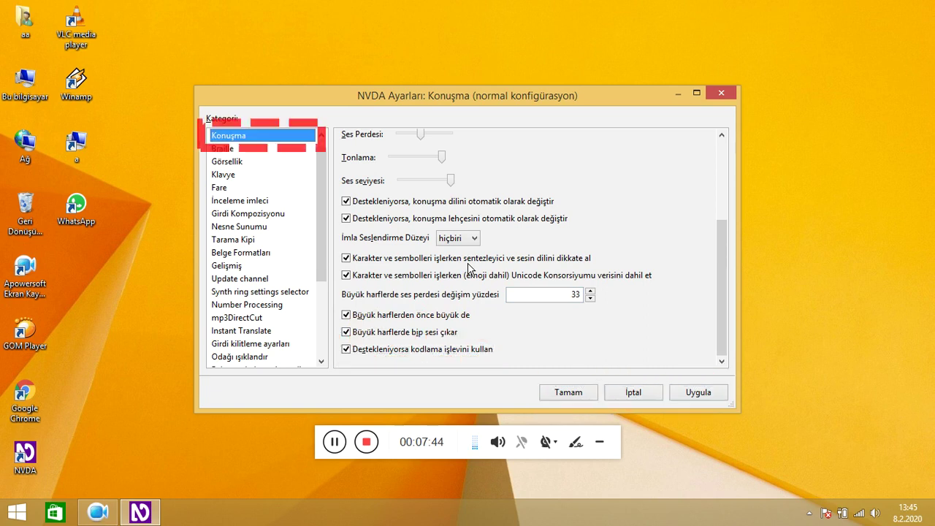
key("Tab")
key("Tab")
key("Tab")
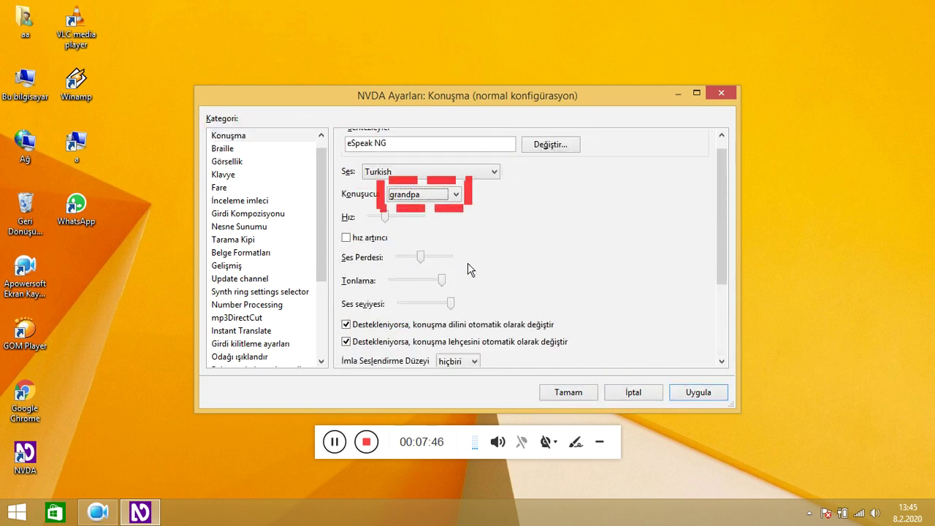
Step: Listen to the grandpa variant while going through the speech options from Hız to Destekleniyorsa kodlama işlevini kullan
key("Tab")
key("Tab")
key("Tab")
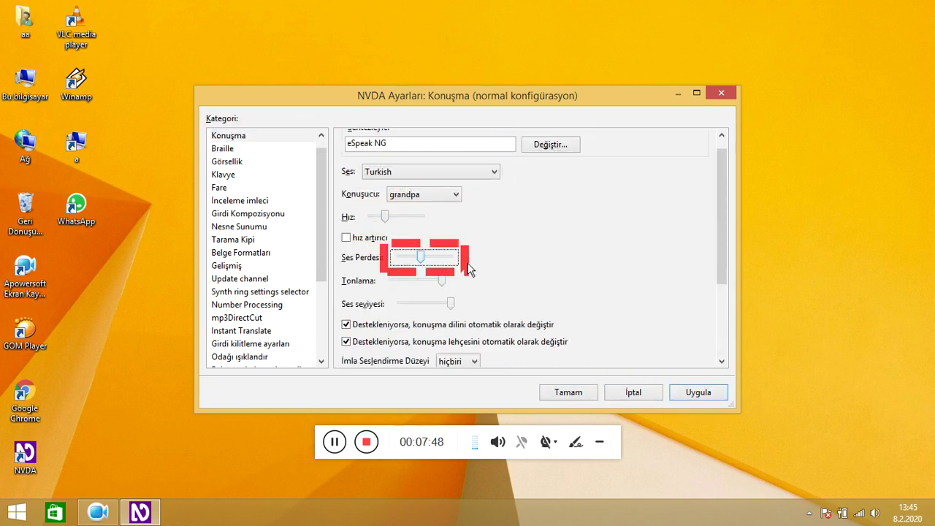
key("Tab")
key("Tab")
key("Tab")
key("Tab")
key("Tab")
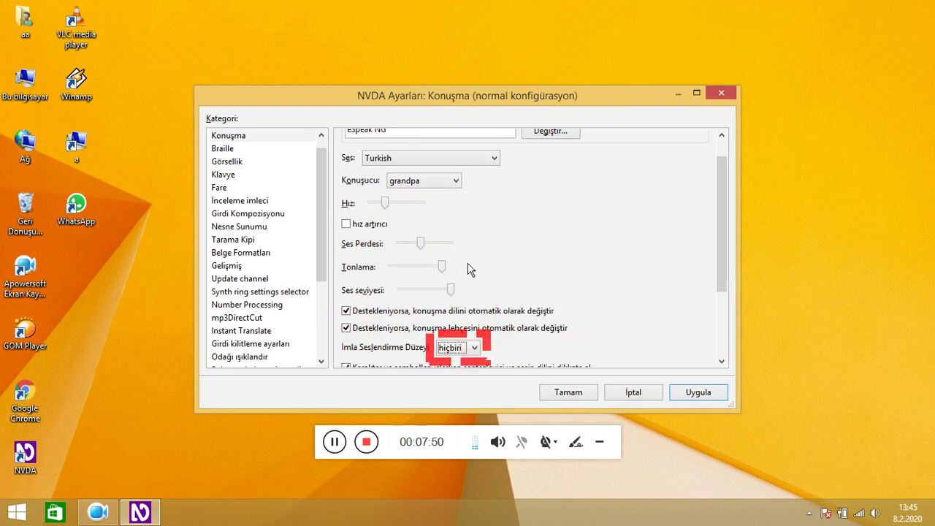
key("Tab")
key("Tab")
key("Tab")
key("Tab")
key("Tab")
key("Tab")
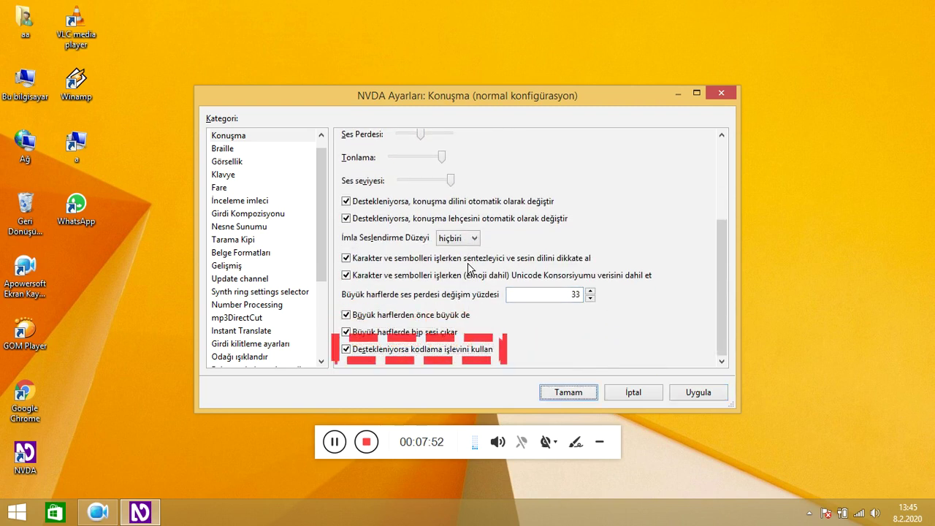
Step: Return to the Konuşucu setting and change the voice variant to Gustave
key("Tab")
key("Tab")
key("Tab")
key("Tab")
key("Tab")
key("Tab")
key("Tab")
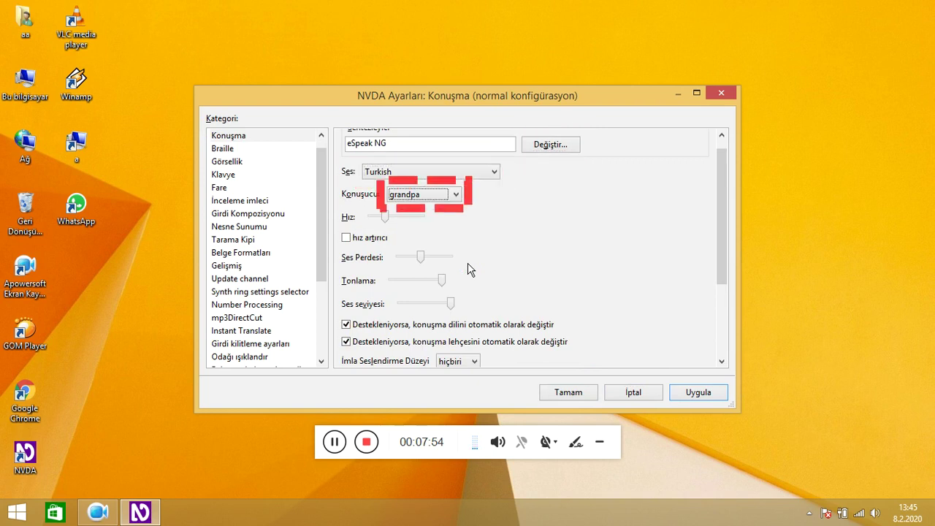
key("Down")
Step: Listen to the Gustave variant while going through the speech options from Hız to Destekleniyorsa kodlama işlevini kullan
key("Tab")
key("Tab")
key("Tab")
key("Tab")
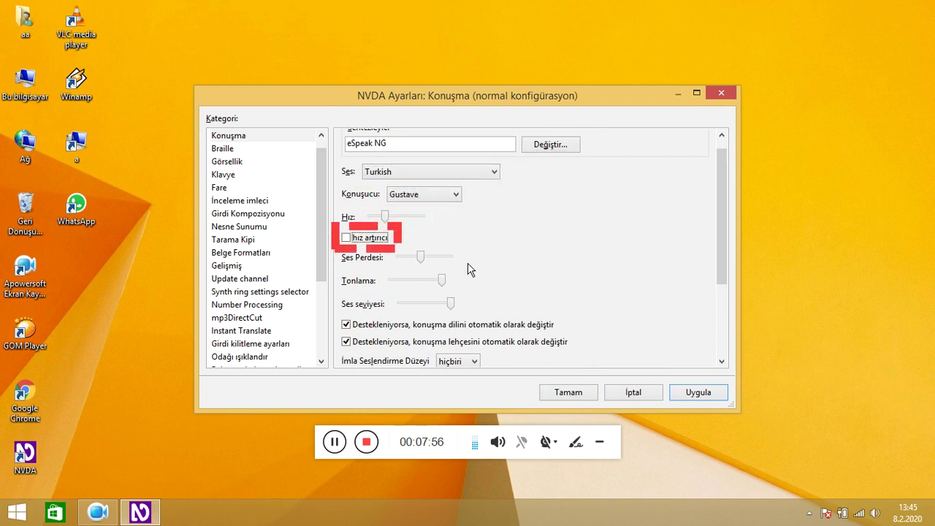
key("Tab")
key("Tab")
key("Tab")
key("Tab")
key("Tab")
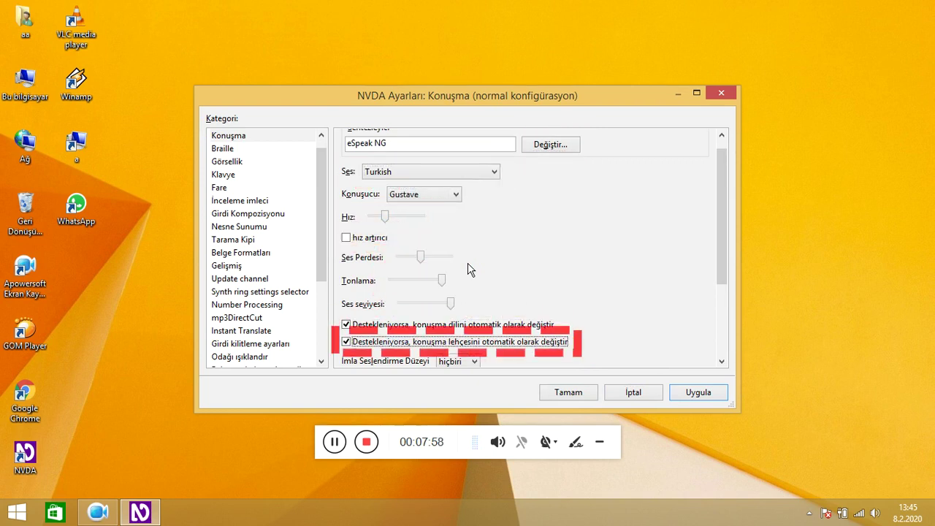
key("Tab")
key("Tab")
key("Tab")
key("Tab")
key("Tab")
key("Tab")
key("Tab")
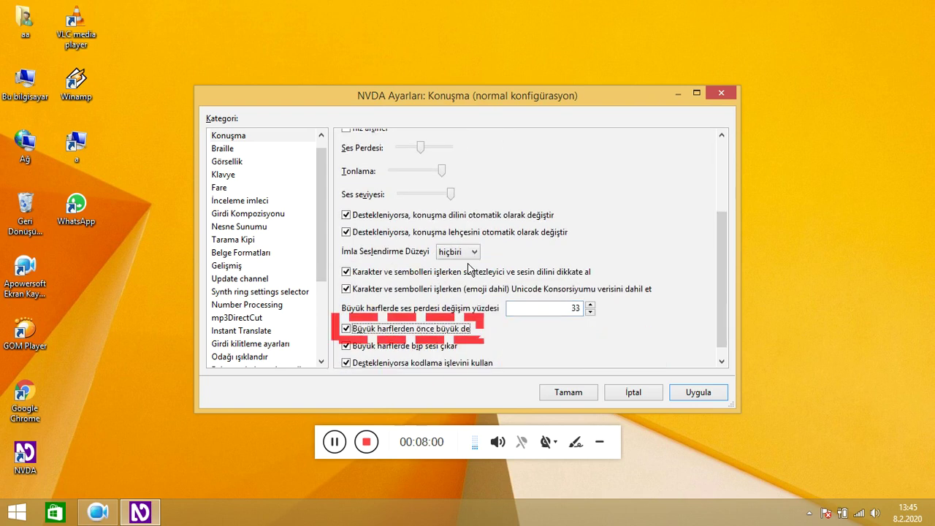
key("Tab")
key("Tab")
Step: Return to the Konuşucu setting and change the voice variant to Henrique
key("Tab")
key("Tab")
key("Tab")
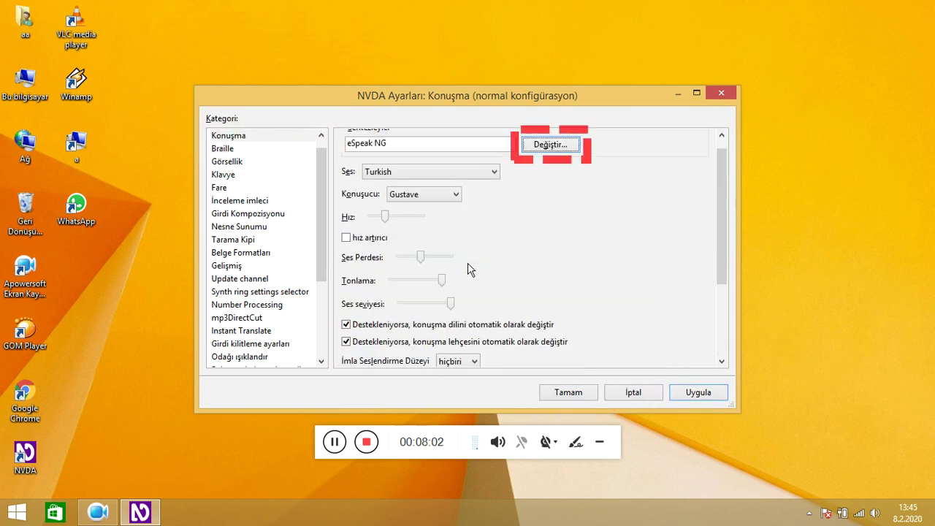
key("Tab")
key("Tab")
Step: Listen to the Henrique variant while going through the speech options from Hız to Destekleniyorsa kodlama işlevini kullan
key("Tab")
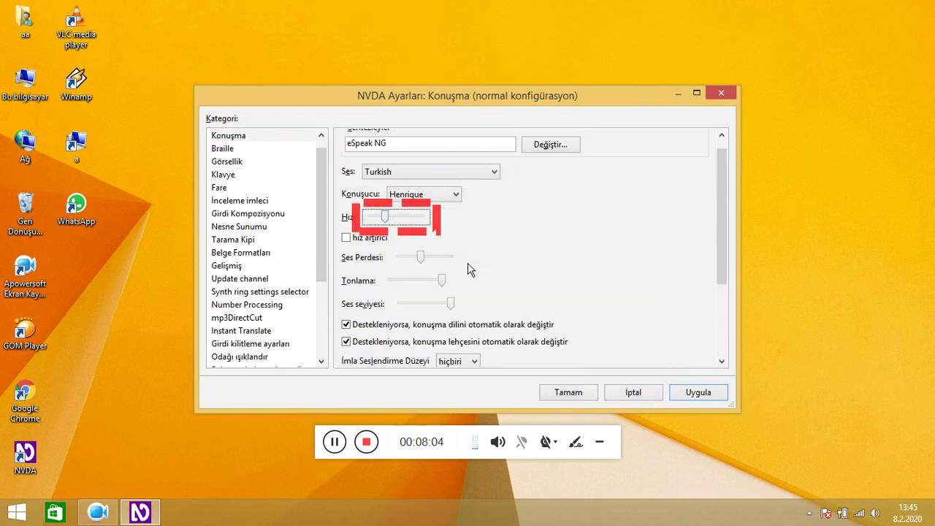
key("Tab")
key("Tab")
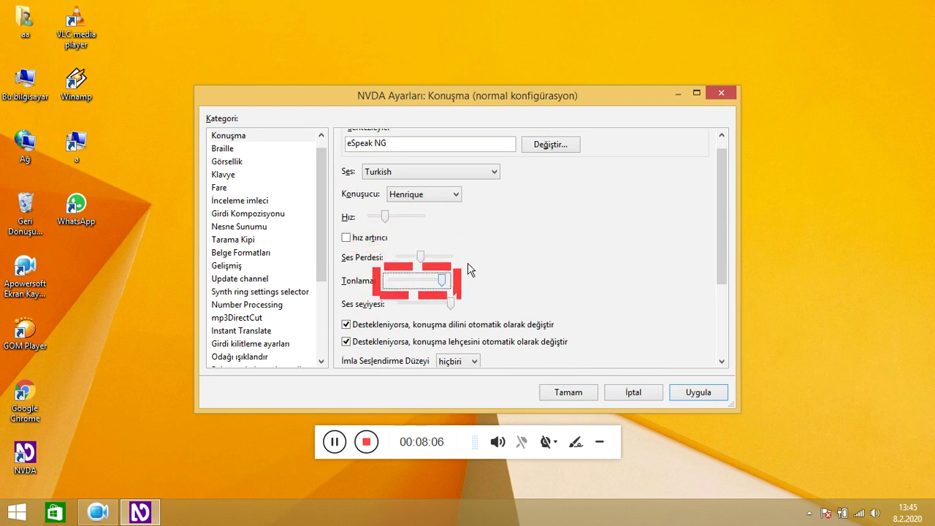
key("Tab")
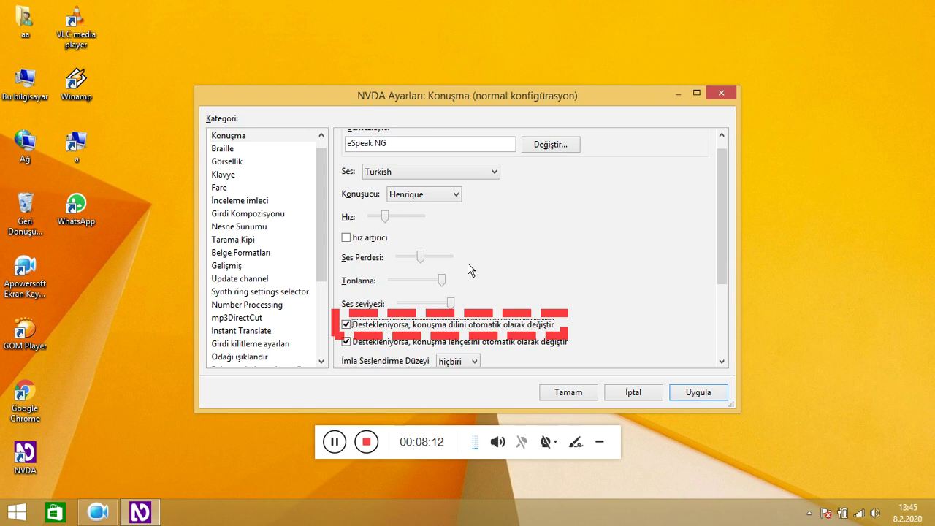
key("Tab")
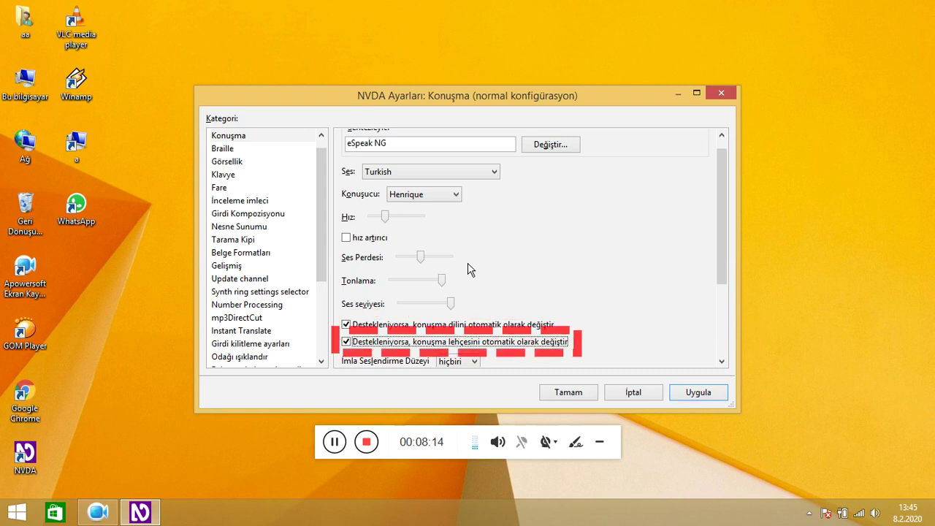
key("Tab")
key("Tab")
key("Tab")
key("Tab")
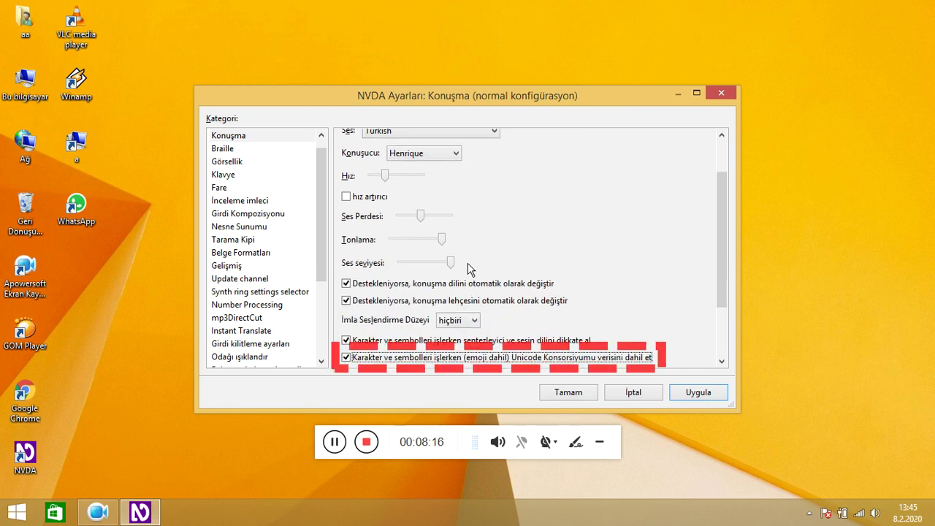
key("Tab")
key("Tab")
key("Tab")
key("Tab")
Step: Return to the Konuşucu setting and change the voice variant to Hugo
key("Tab")
key("Tab")
key("Tab")
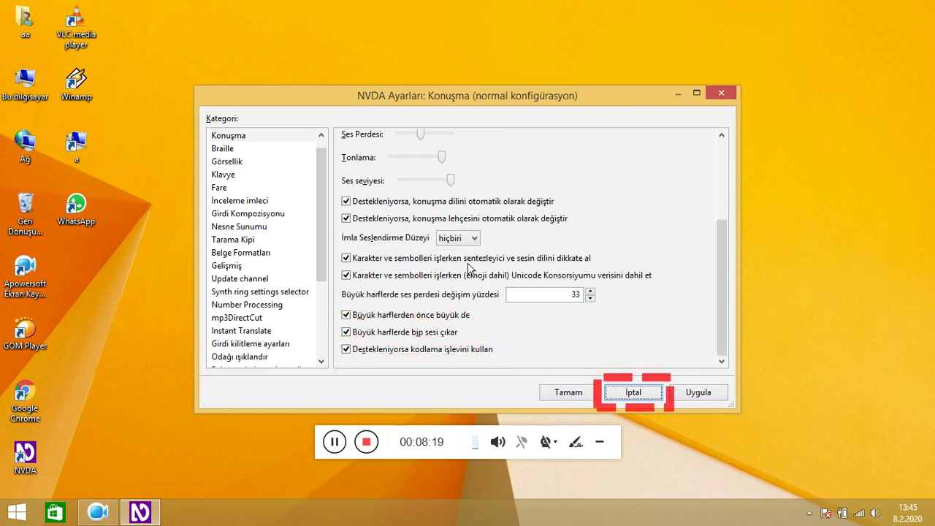
key("Tab")
key("Tab")
key("Tab")
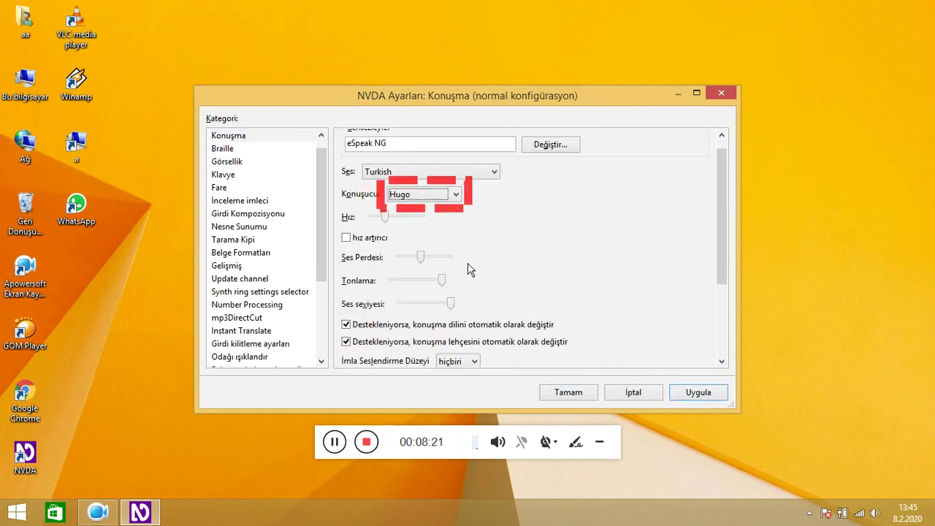
Step: Listen to the Hugo variant while going through the speech options from Hız to Destekleniyorsa kodlama işlevini kullan
key("Tab")
key("Tab")
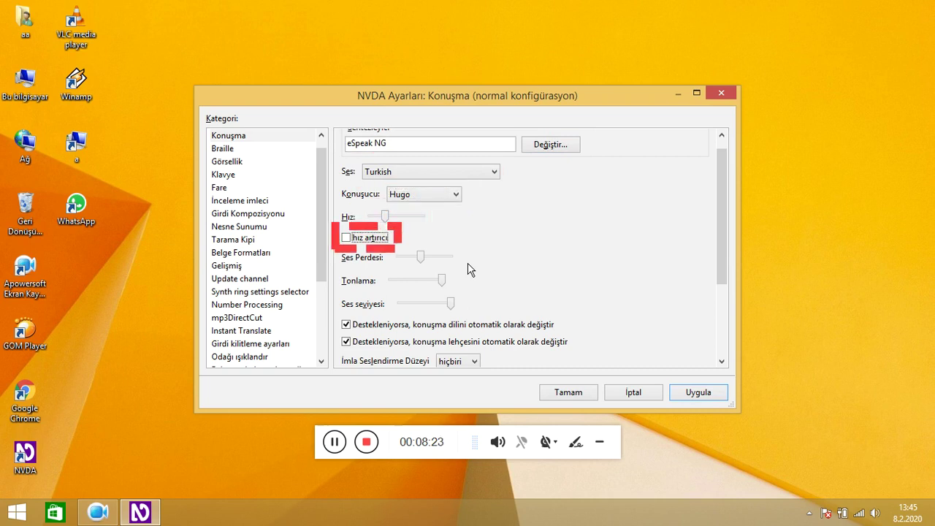
key("Tab")
key("Tab")
key("Tab")
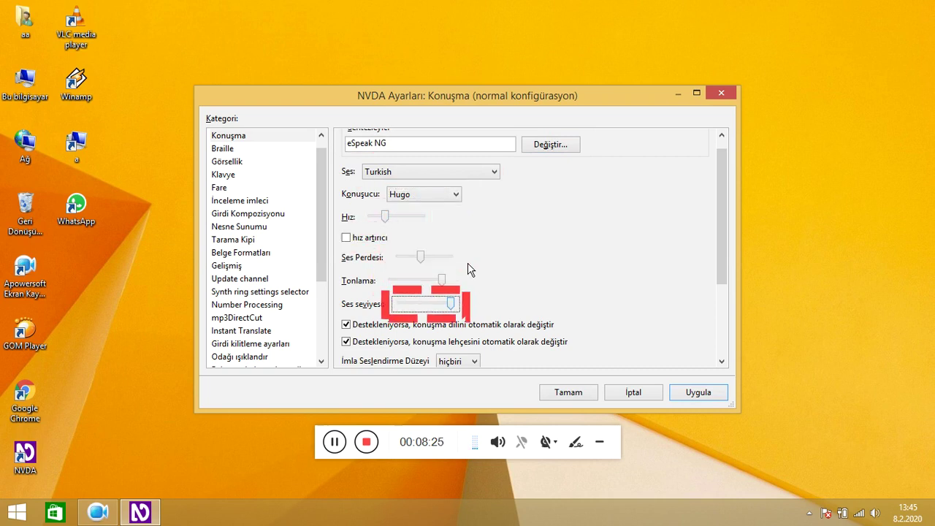
key("Tab")
key("Tab")
key("Tab")
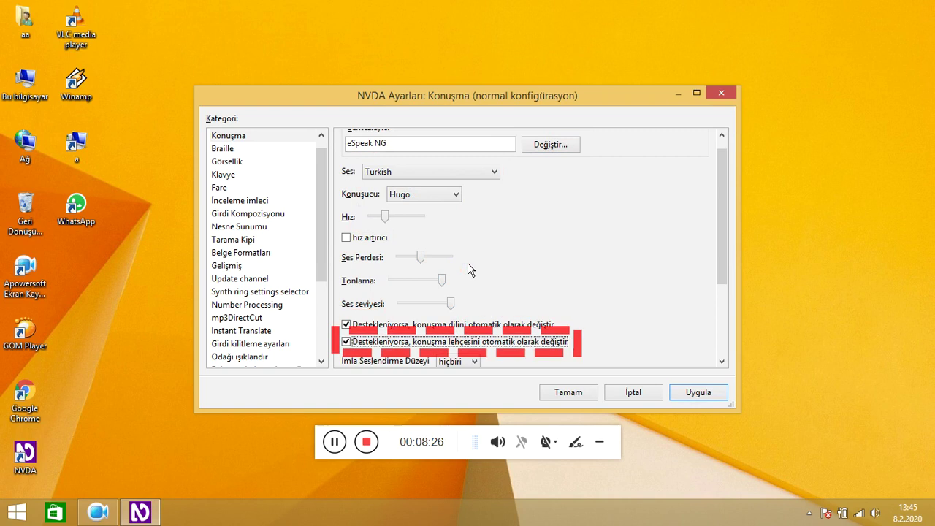
key("Tab")
key("Tab")
key("Tab")
key("Tab")
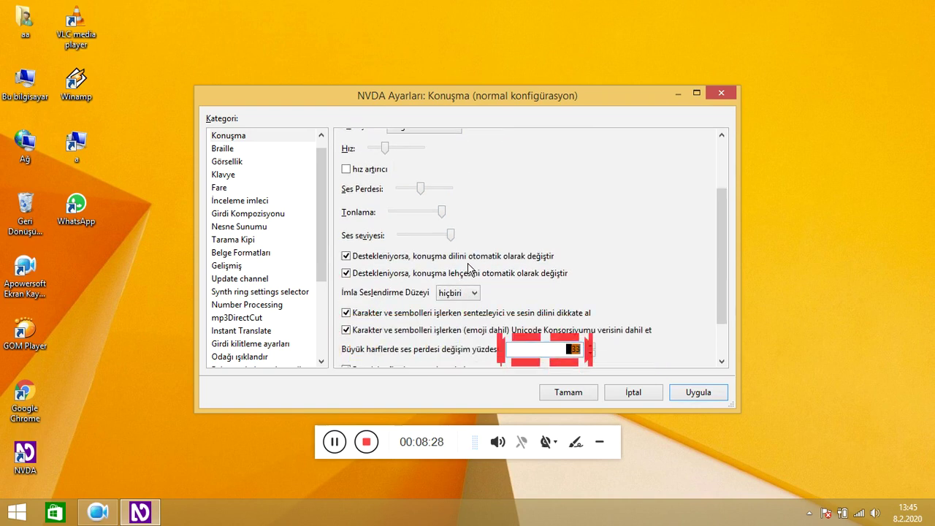
key("Tab")
key("Tab")
key("Tab")
Step: Return to the Konuşucu setting and change the voice variant to Iven
key("Tab")
key("Tab")
key("Tab")
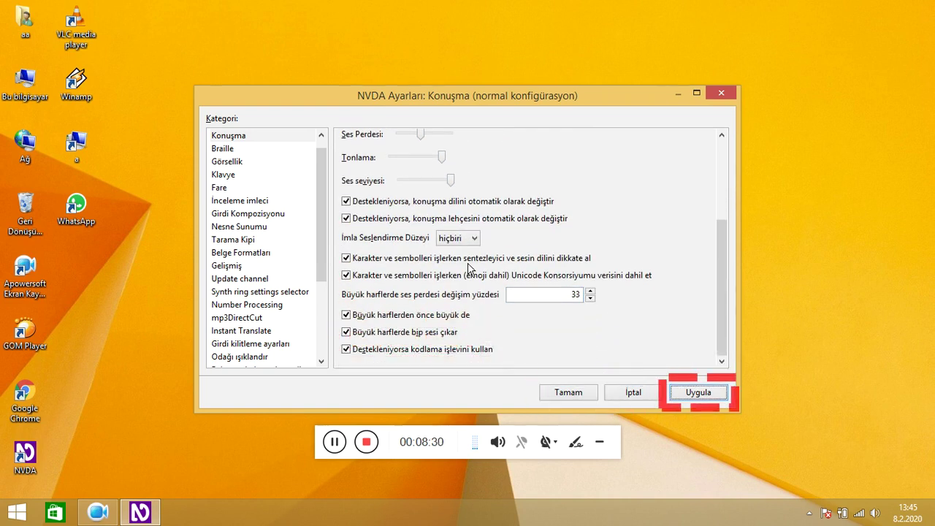
key("Tab")
key("Tab")
key("Tab")
key("Tab")
key("Down")
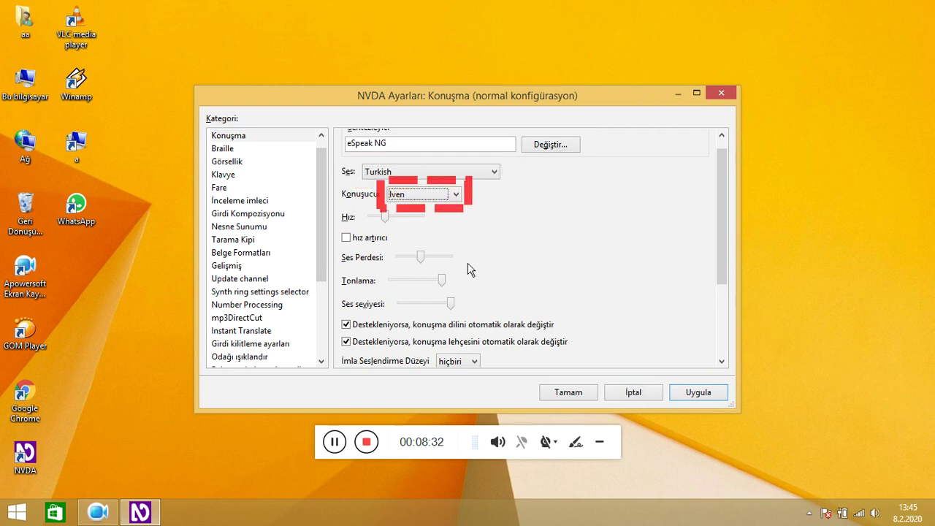
Step: Go through the voice variants following Iven one by one and select Marcelo
key("Down")
key("Down")
key("Down")
key("Down")
key("Down")
key("Down")
key("Down")
key("Down")
key("Down")
key("Down")
key("Down")
Step: Listen to the Marcelo variant while going through the speech options from Hız to Destekleniyorsa kodlama işlevini kullan
key("Tab")
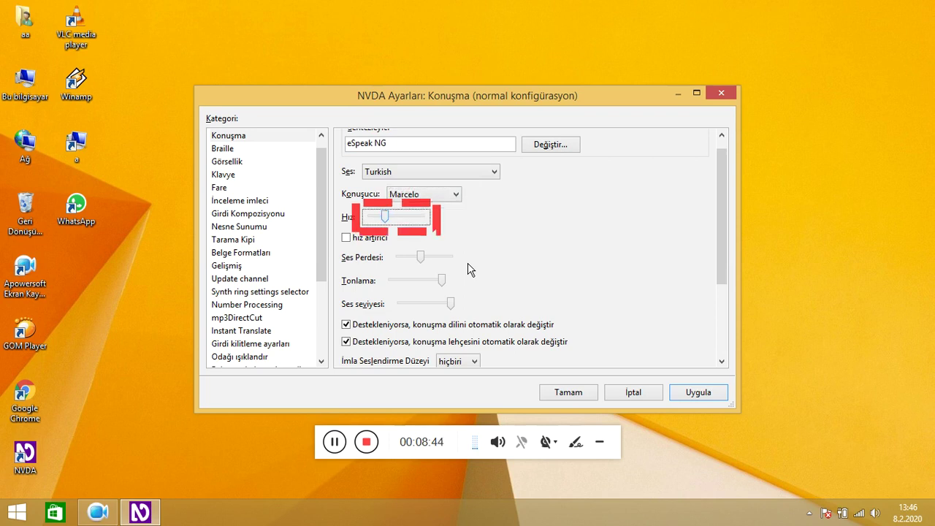
key("Tab")
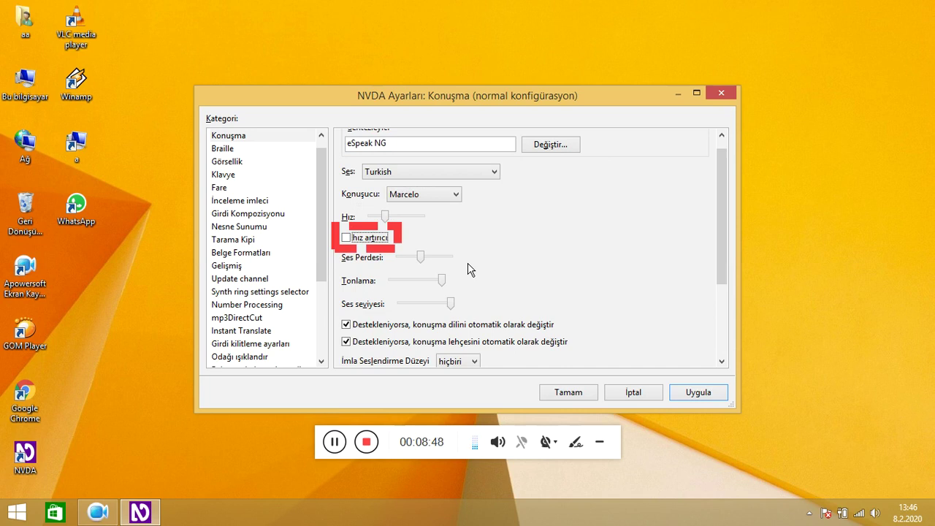
key("Tab")
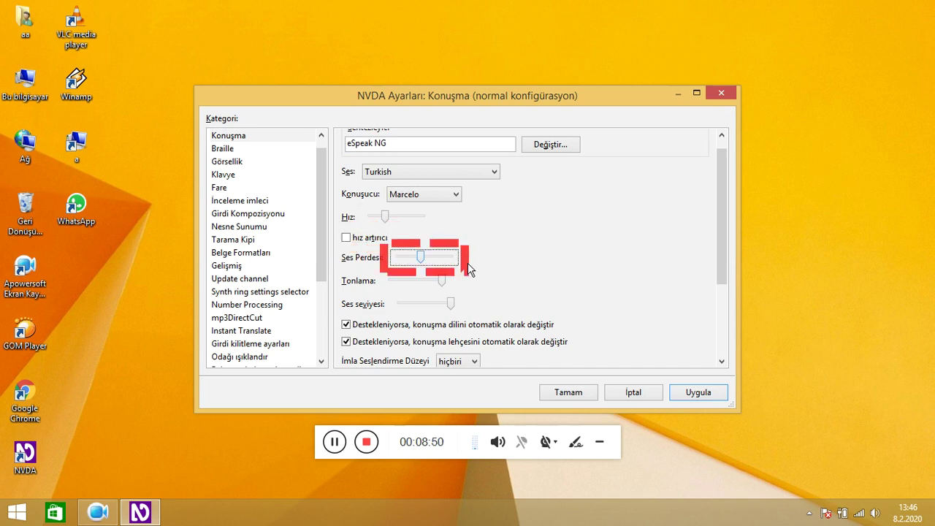
key("Tab")
key("Tab")
key("Tab")
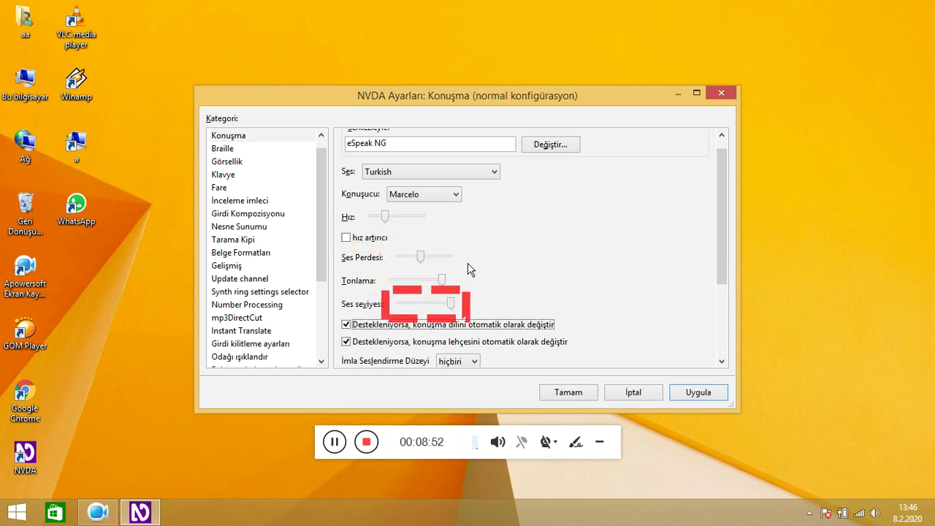
key("Tab")
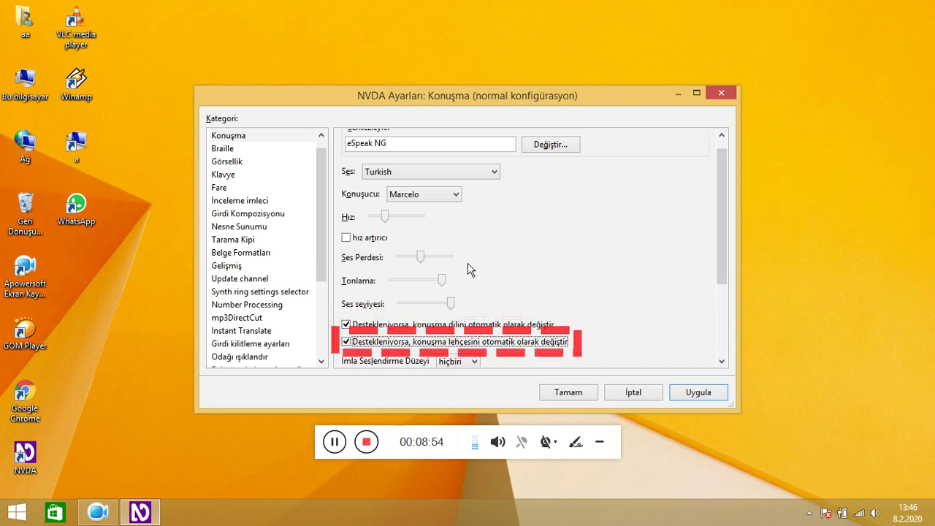
key("Tab")
key("Tab")
key("Tab")
key("Tab")
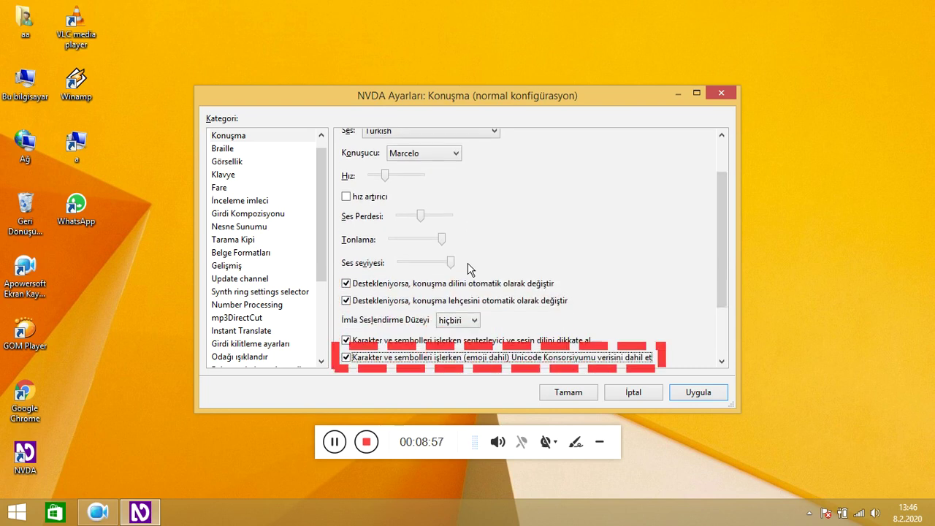
key("Tab")
key("Tab")
key("Tab")
key("Tab")
Step: Return to the Konuşucu setting and go through the variants following Marcelo, selecting Miguel
key("Tab")
key("Tab")
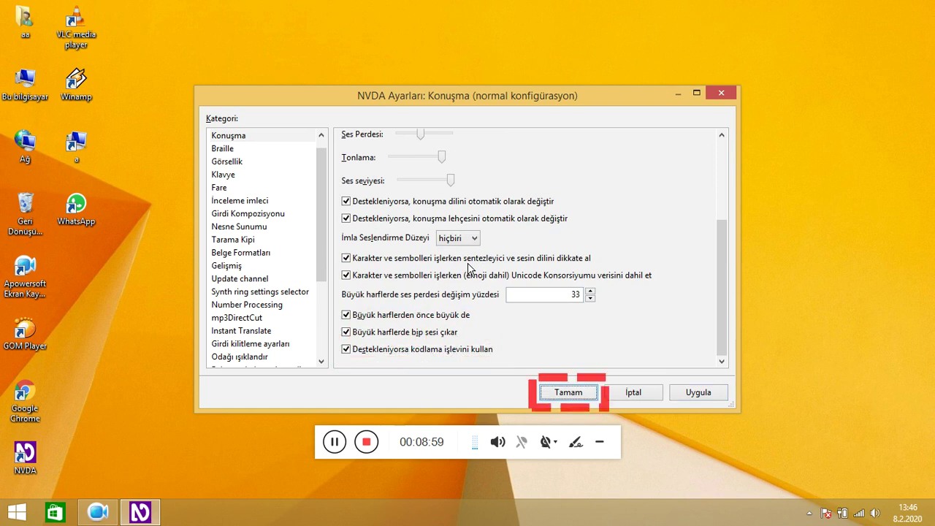
key("Tab")
key("Tab")
key("Tab")
key("Tab")
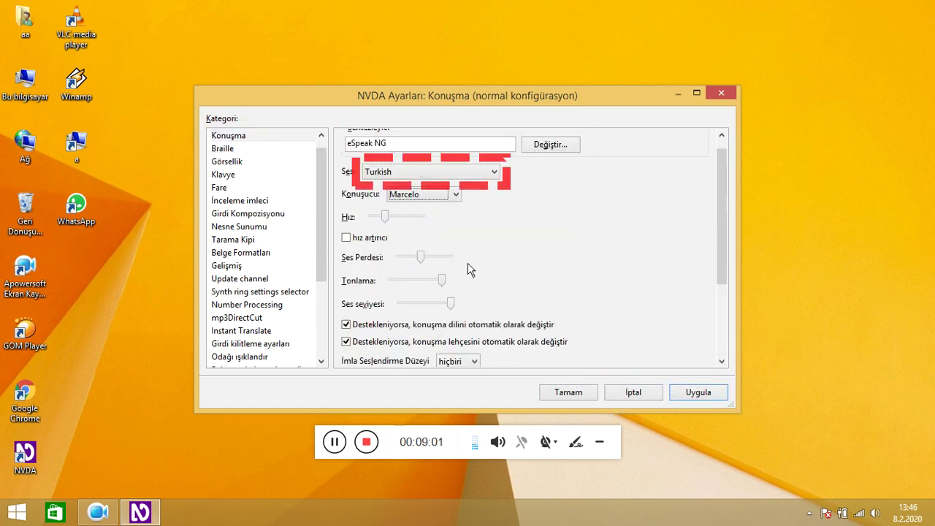
key("Down")
key("Down")
key("Down")
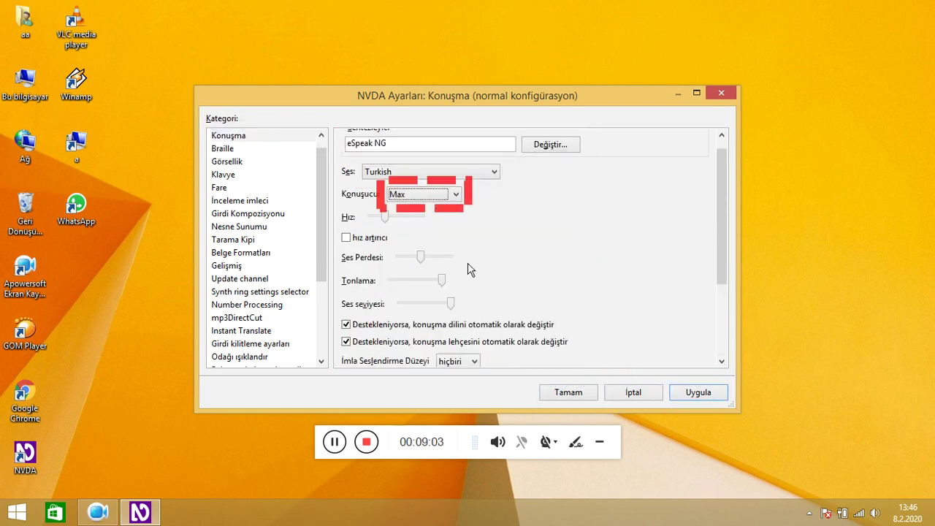
key("Down")
key("Down")
Step: Listen to the Miguel variant while going through the speech options from Hız to Destekleniyorsa kodlama işlevini kullan
key("Tab")
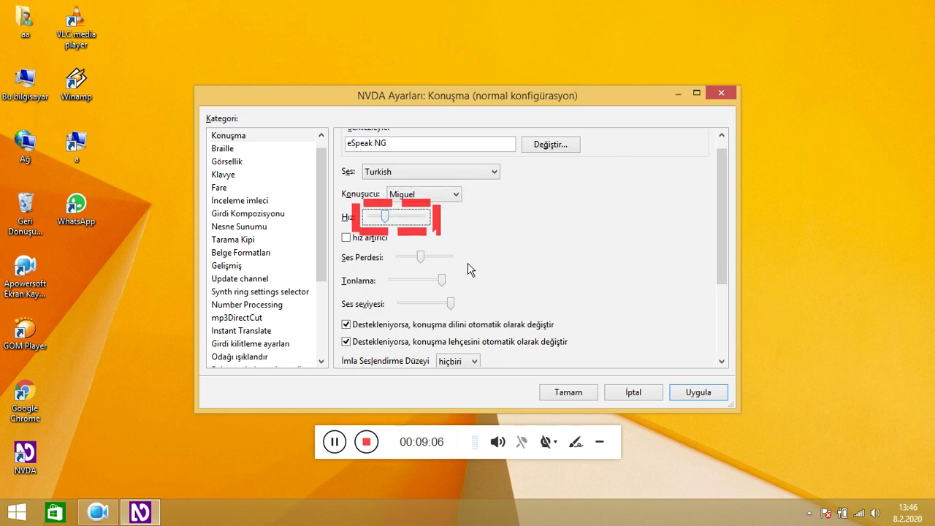
key("Tab")
key("Tab")
key("Tab")
key("Tab")
key("Tab")
key("Tab")
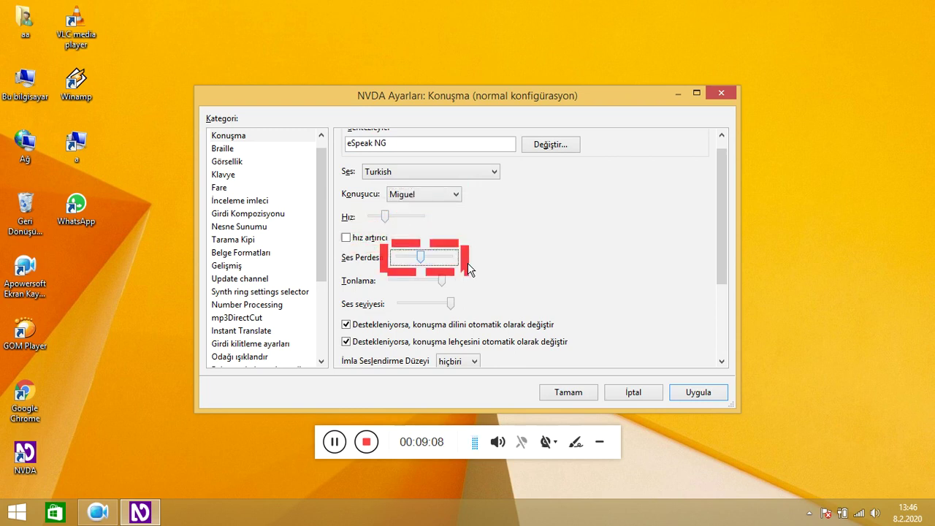
key("Tab")
key("Tab")
key("Tab")
key("Tab")
key("Tab")
key("Tab")
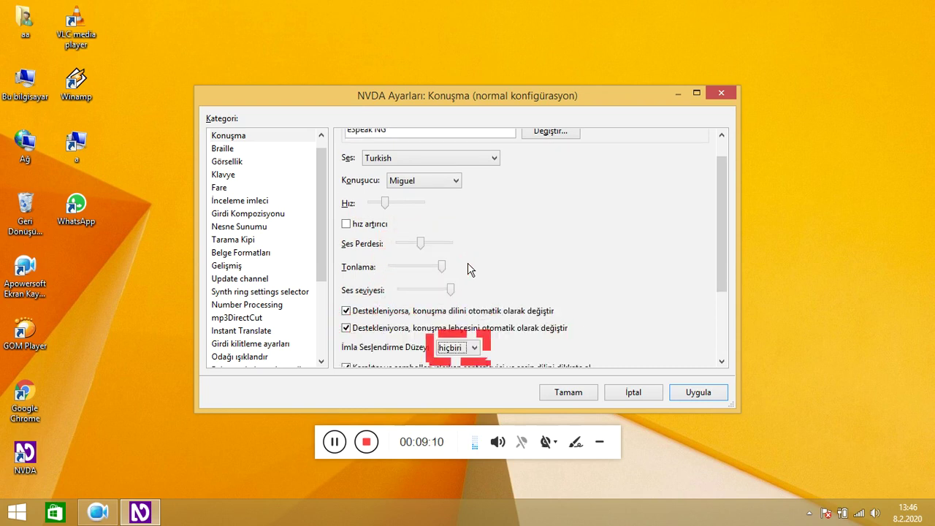
key("Tab")
key("Tab")
key("Tab")
key("Tab")
key("Tab")
key("Tab")
Step: Return to the Konuşucu setting, go past Mr_Serious and select the Pablo variant
key("Tab")
key("Tab")
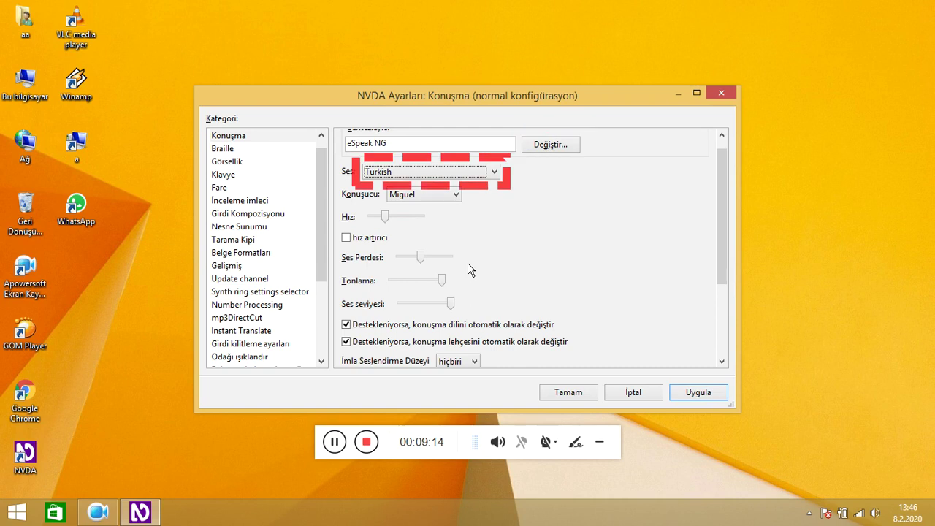
key("Tab")
key("Down")
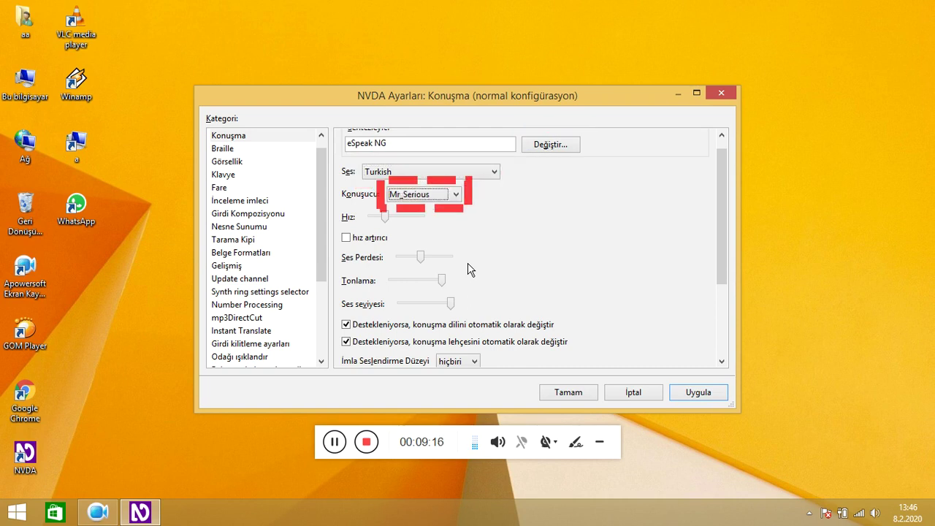
key("Up")
key("Down")
key("Down")
key("Down")
key("Down")
Step: Listen to the Pablo variant while going through the speech options from Hız to Destekleniyorsa kodlama işlevini kullan
key("Tab")
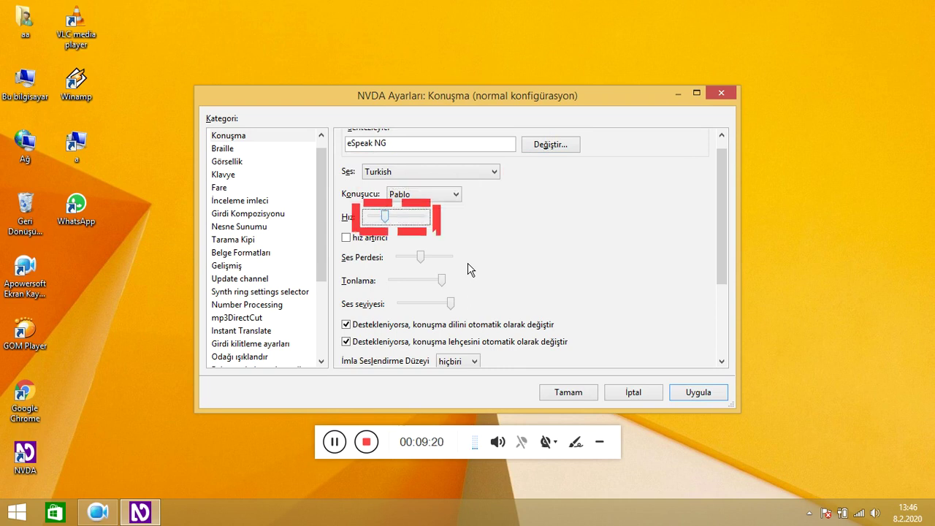
key("Tab")
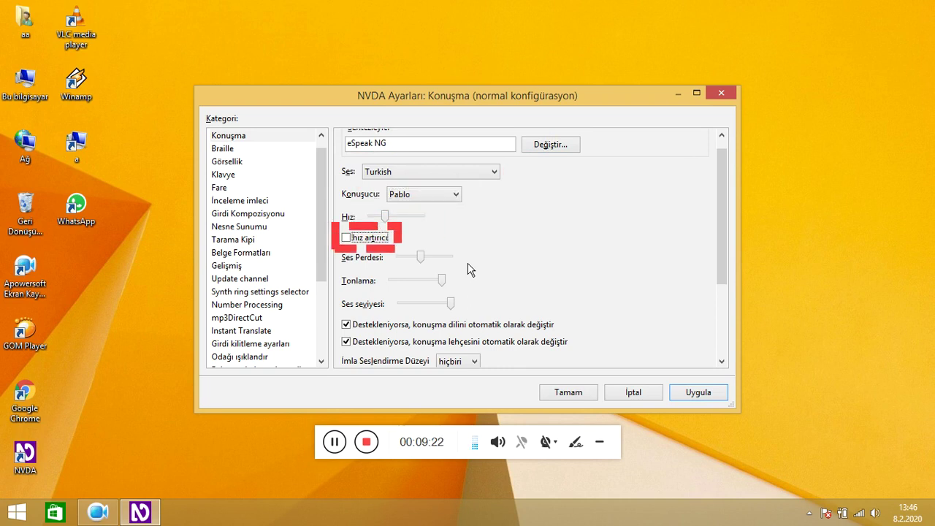
key("Tab")
key("Tab")
key("Tab")
key("Tab")
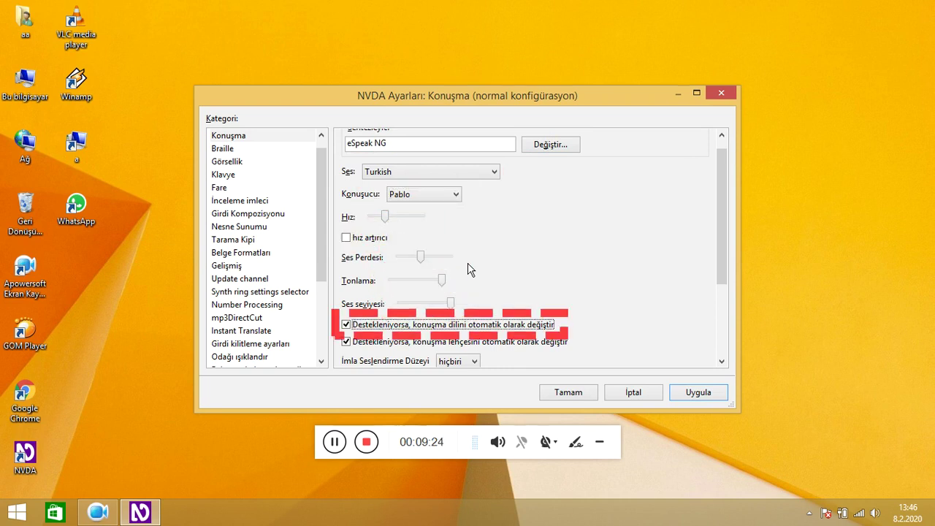
key("Tab")
key("Tab")
key("Tab")
key("Tab")
key("Tab")
key("Tab")
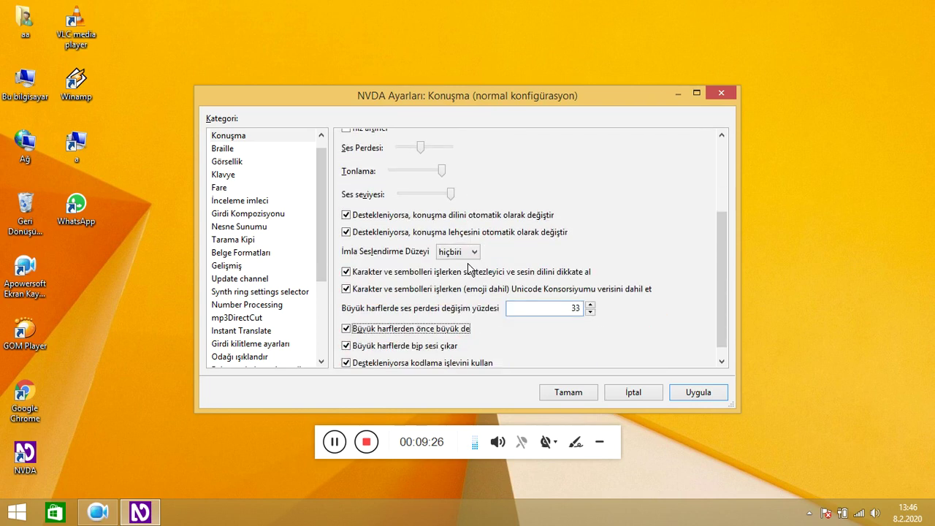
key("Tab")
key("Tab")
Step: Return to the Konuşucu setting, try Pablo2 and change the voice variant to Paul
key("Tab")
key("Tab")
key("Tab")
key("Tab")
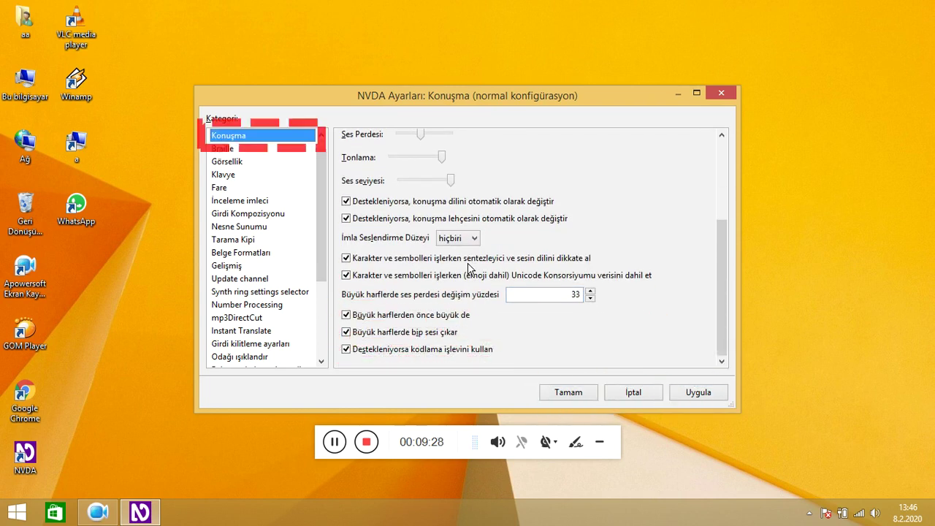
key("Tab")
key("Tab")
key("Tab")
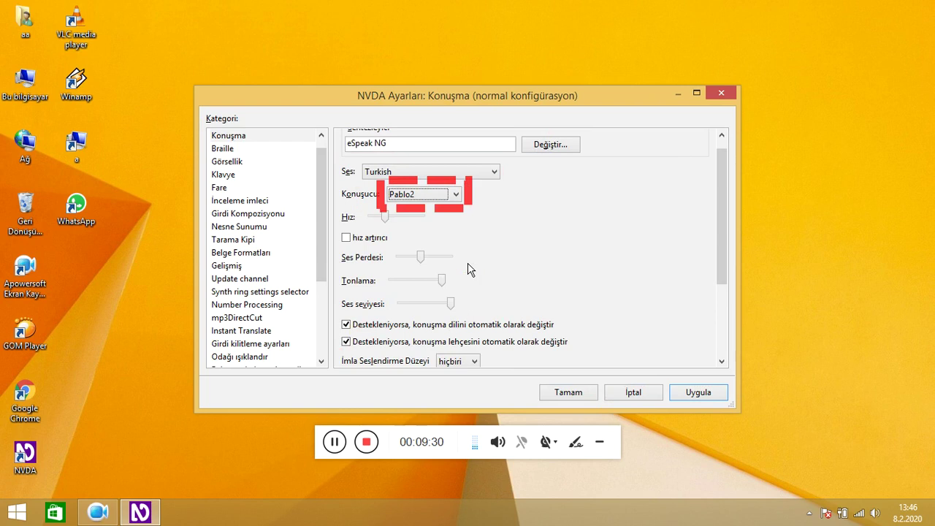
key("Down")
key("Up")
key("Down")
Step: Listen to the Paul variant while going through the speech options from Hız to Destekleniyorsa kodlama işlevini kullan
key("Tab")
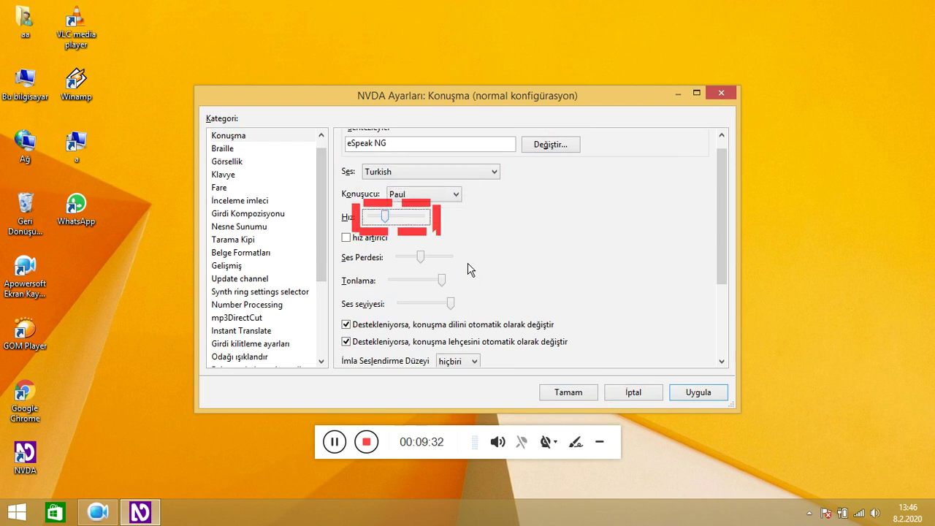
key("Tab")
key("Tab")
key("Tab")
key("Tab")
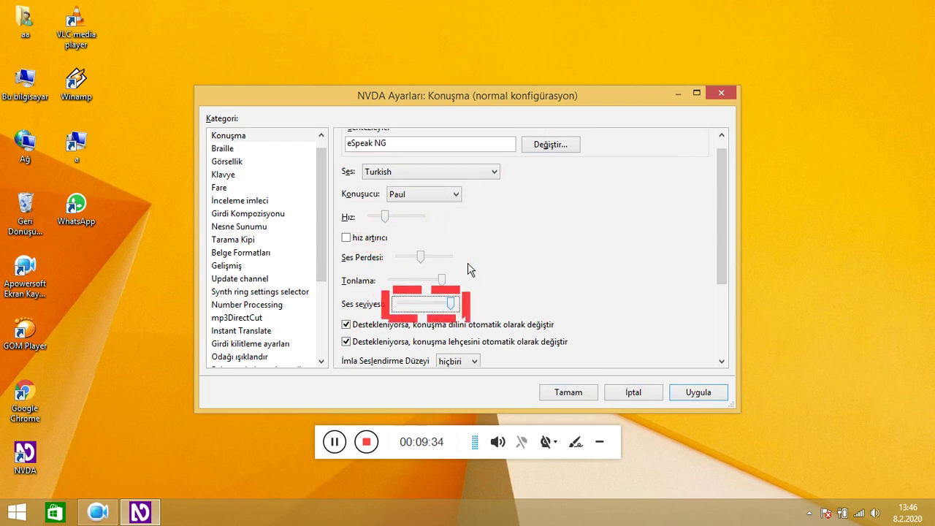
key("Tab")
key("Tab")
key("Tab")
key("Tab")
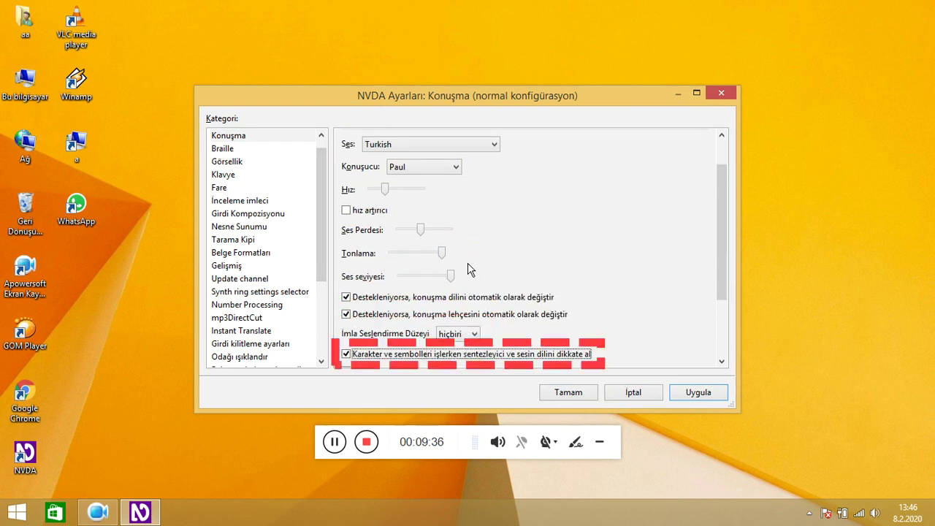
key("Tab")
key("Tab")
key("Tab")
key("Tab")
key("Tab")
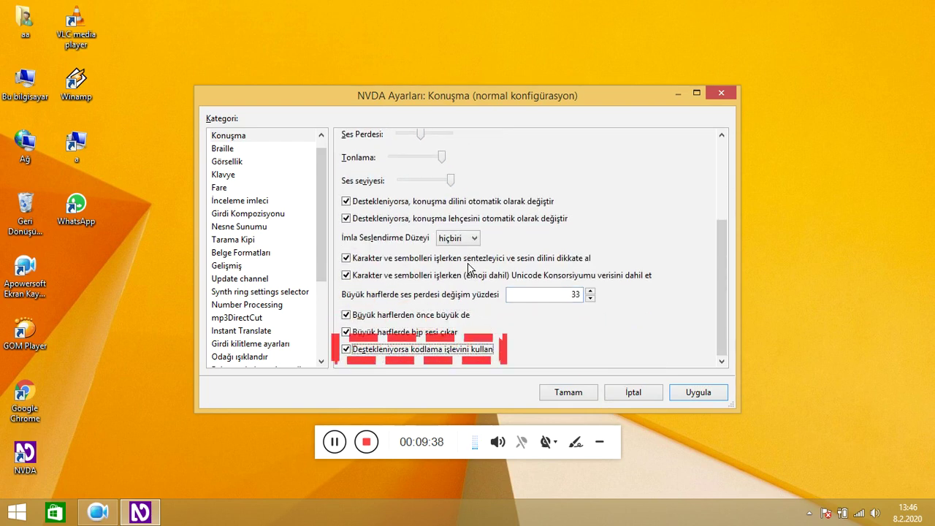
Step: Return to the Konuşucu setting and change the voice variant to Pedro
key("Tab")
key("Tab")
key("Tab")
key("Tab")
key("Tab")
key("Tab")
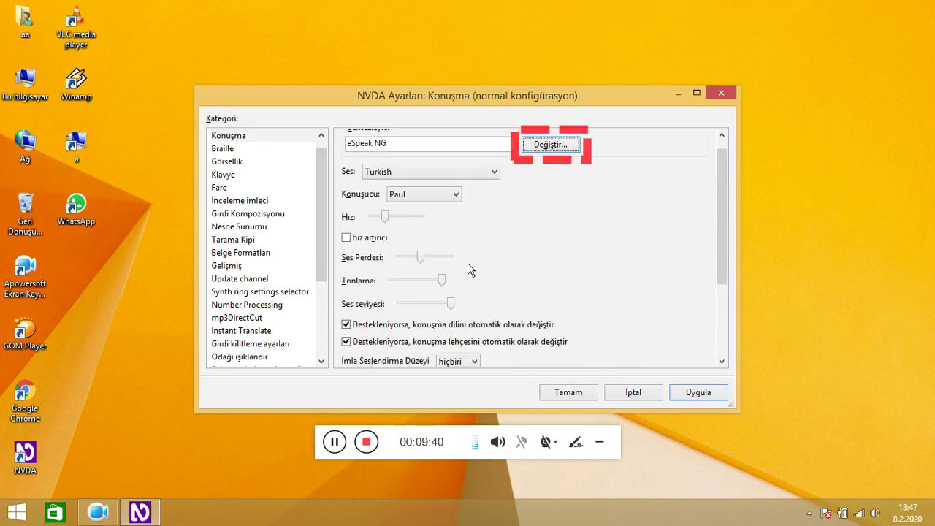
key("Tab")
key("Tab")
key("Down")
Step: Listen to the Pedro variant while going through the speech options from Hız to Destekleniyorsa kodlama işlevini kullan
key("Tab")
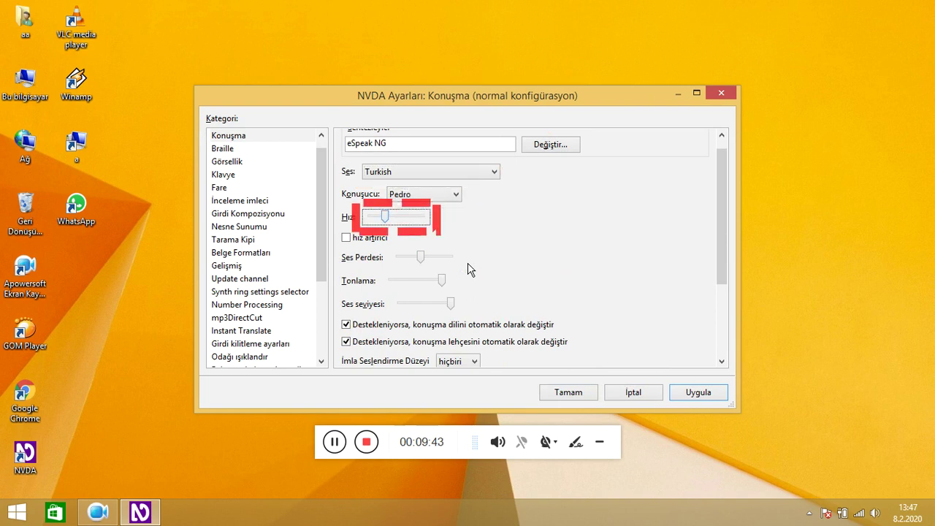
key("Tab")
key("Tab")
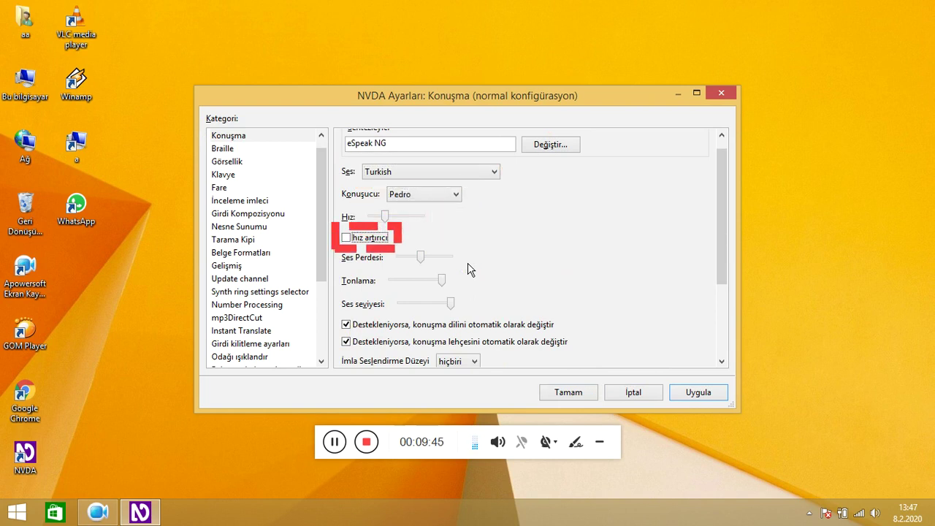
key("Tab")
key("Tab")
key("Tab")
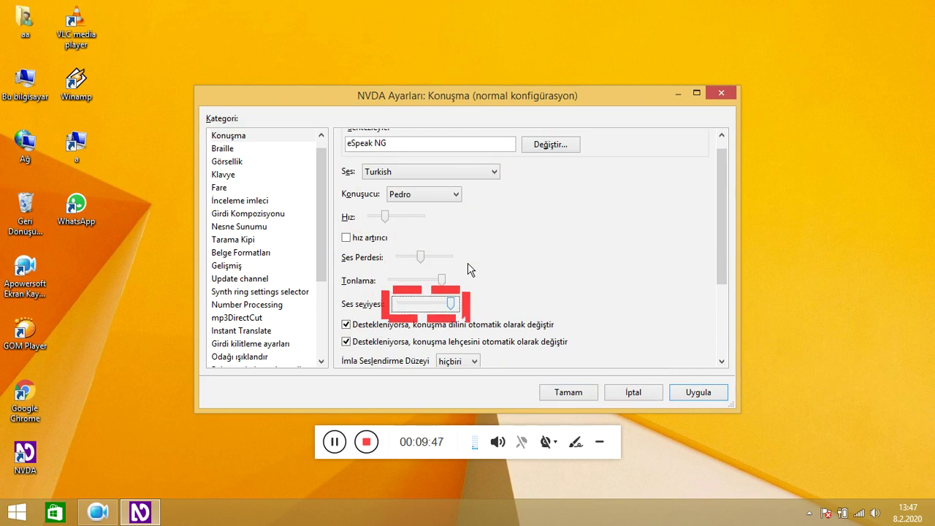
key("Tab")
key("Tab")
key("Tab")
key("Tab")
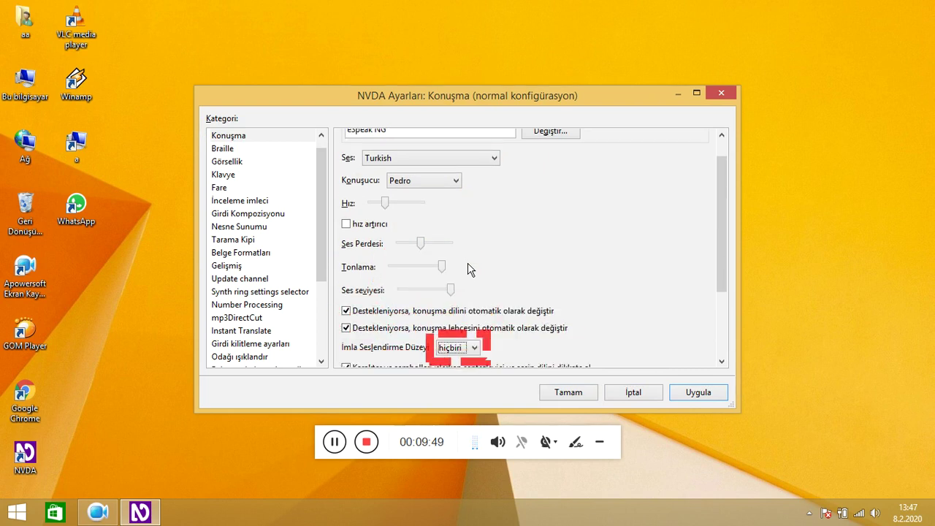
key("Tab")
key("Tab")
key("Tab")
key("Tab")
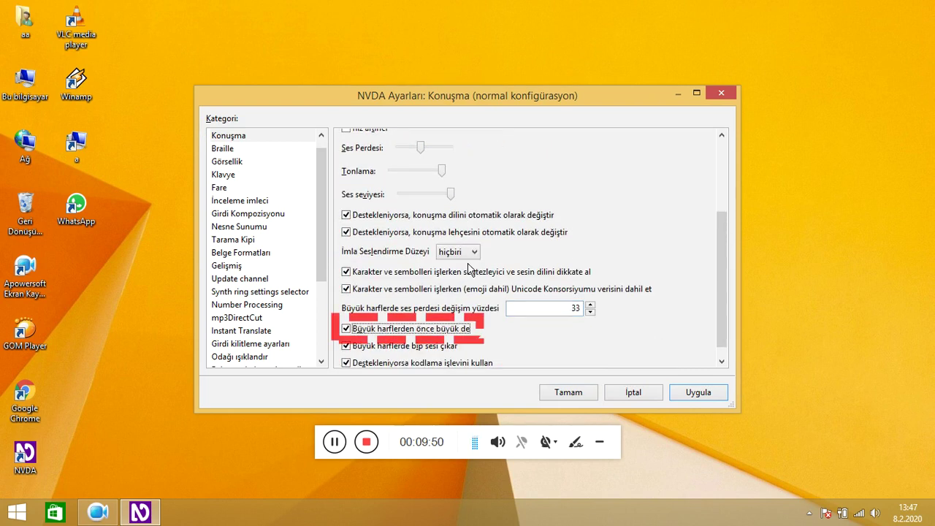
key("Tab")
key("Tab")
Step: Return to the Konuşucu setting, try Quincy and change the voice variant to RicishayMax
key("Tab")
key("Tab")
key("Tab")
key("Tab")
key("Tab")
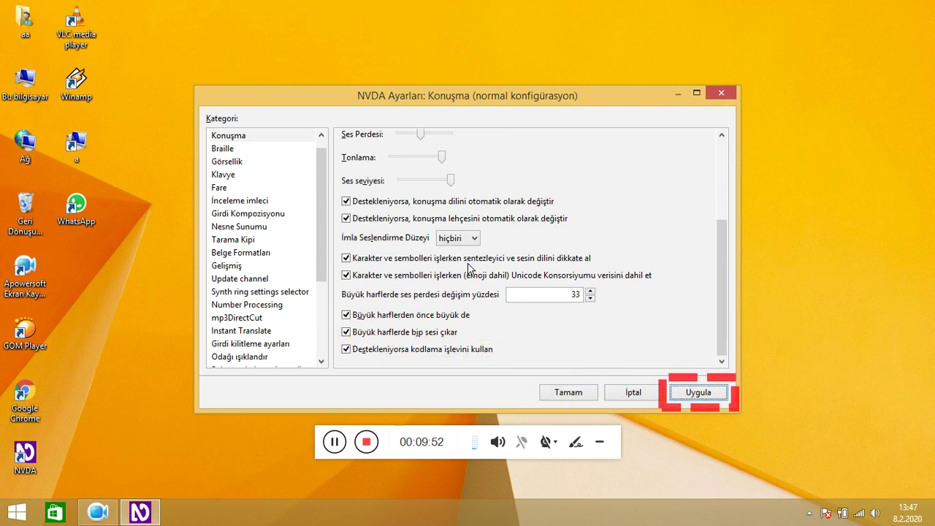
key("Tab")
key("Down")
key("Down")
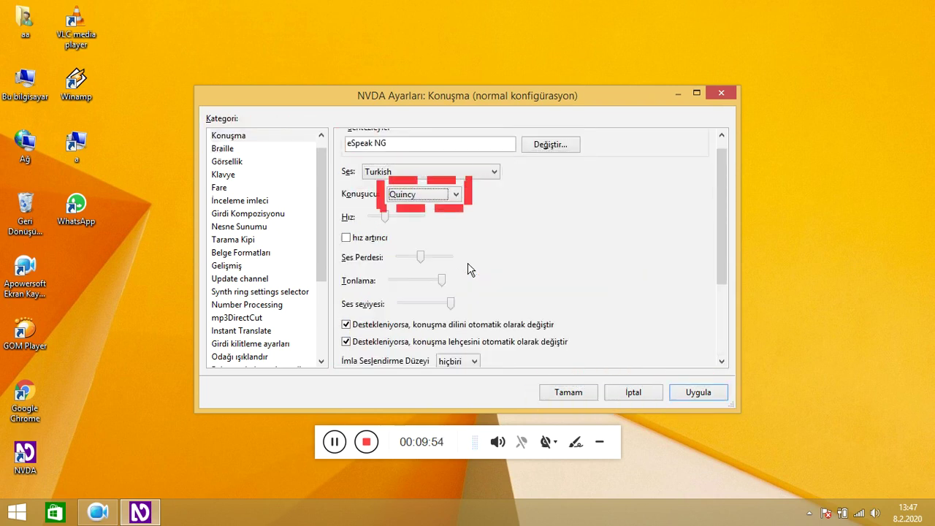
key("Up")
Step: Listen to the RicishayMax variant while going through the speech options from Hız to Büyük harflerde bip sesi çıkar
key("Tab")
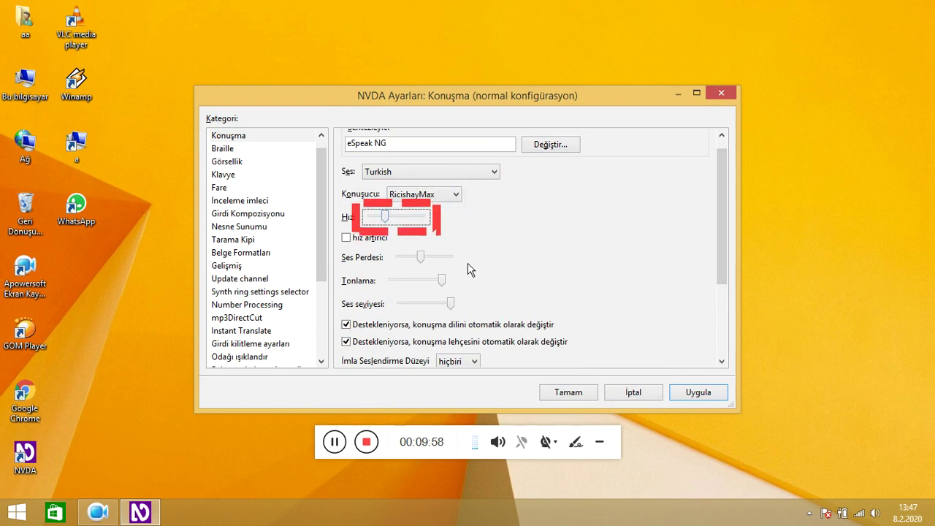
key("Tab")
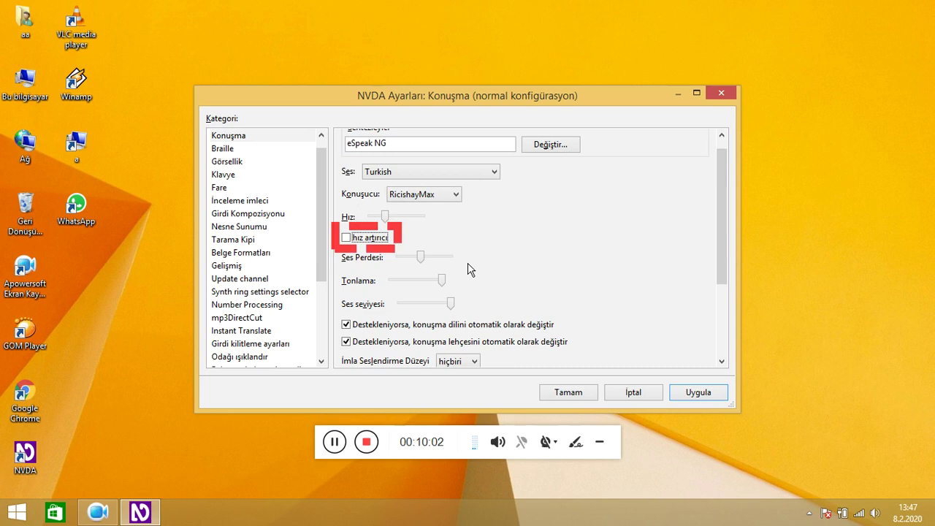
key("Tab")
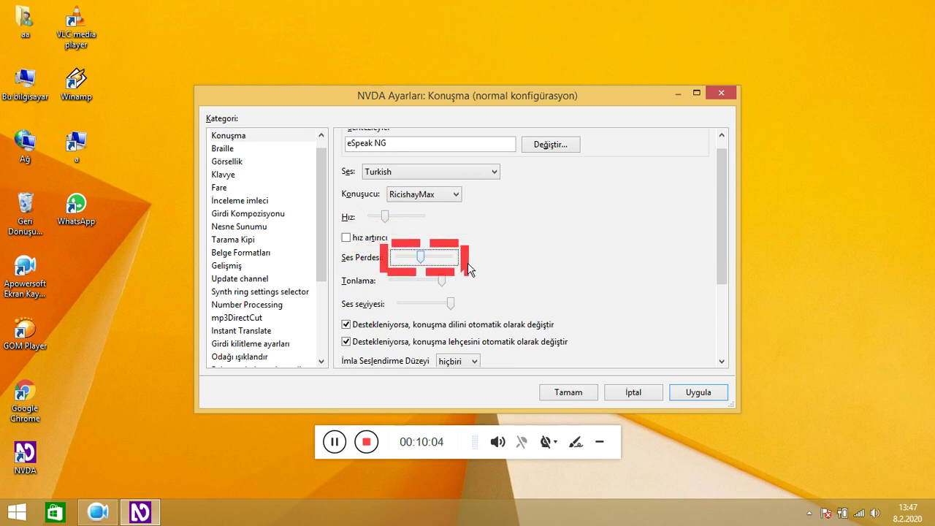
key("Tab")
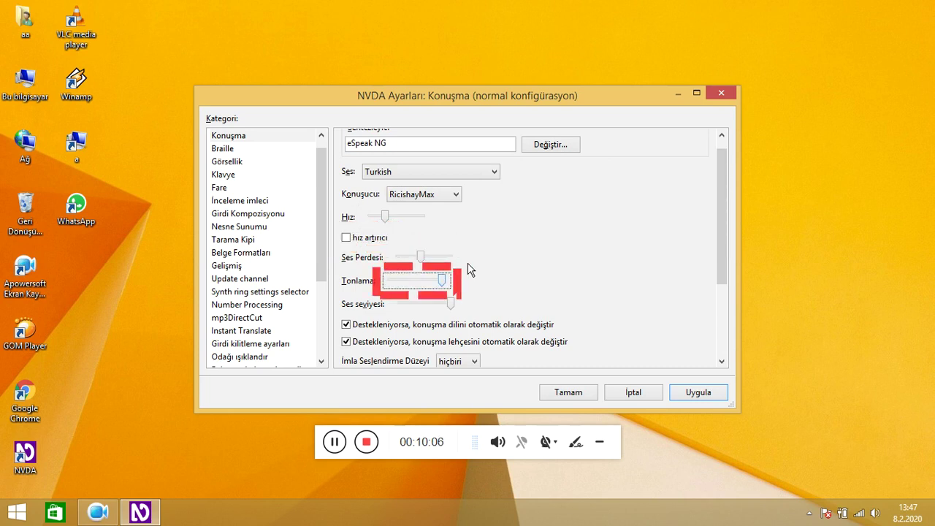
key("Tab")
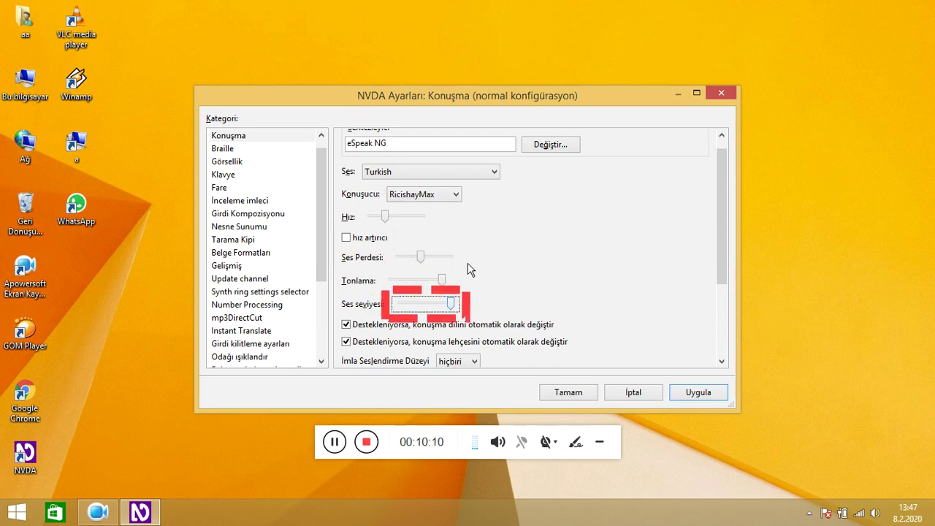
key("Tab")
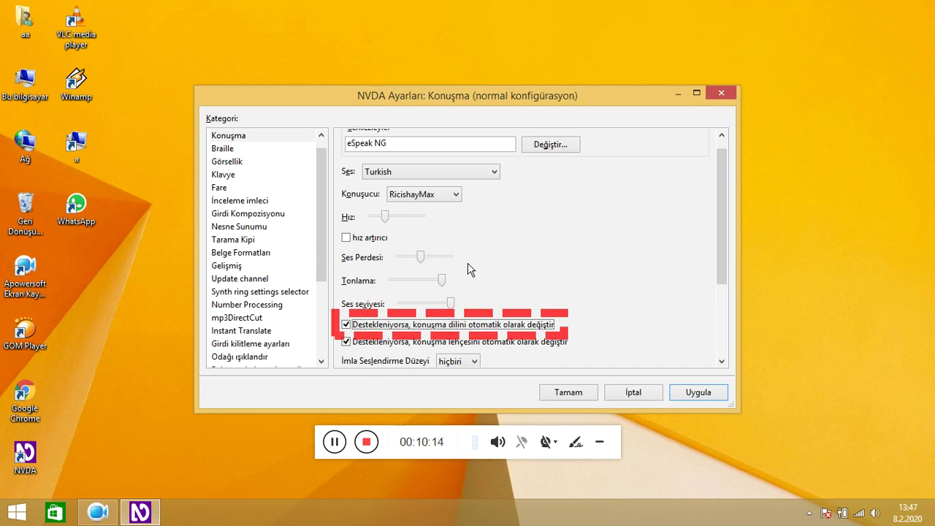
key("Tab")
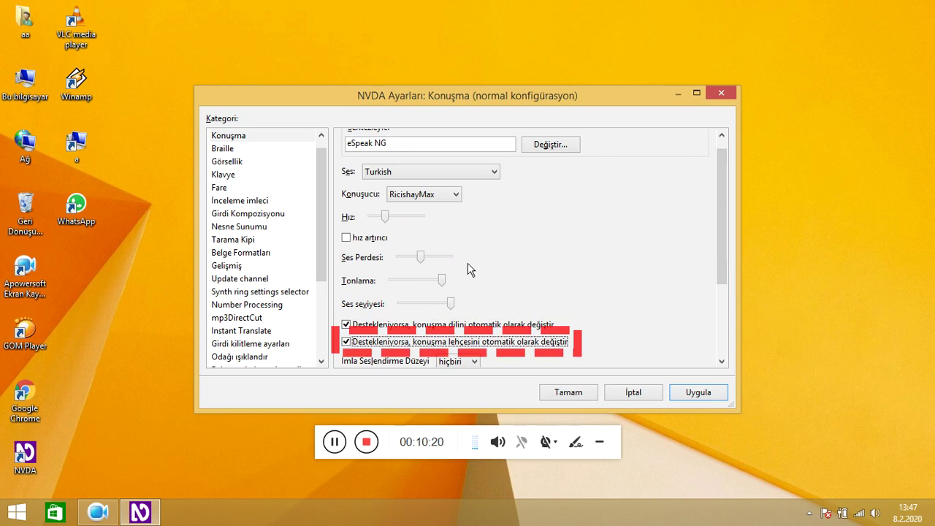
key("Tab")
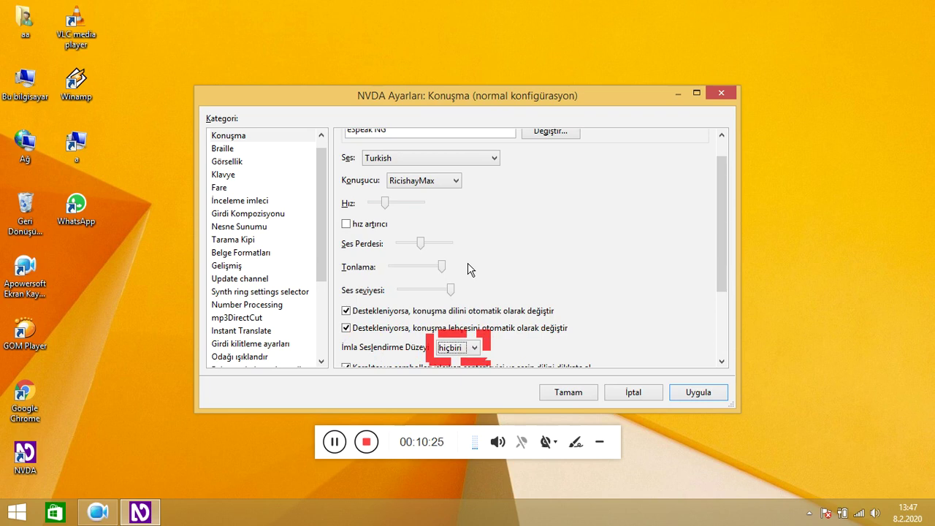
key("Tab")
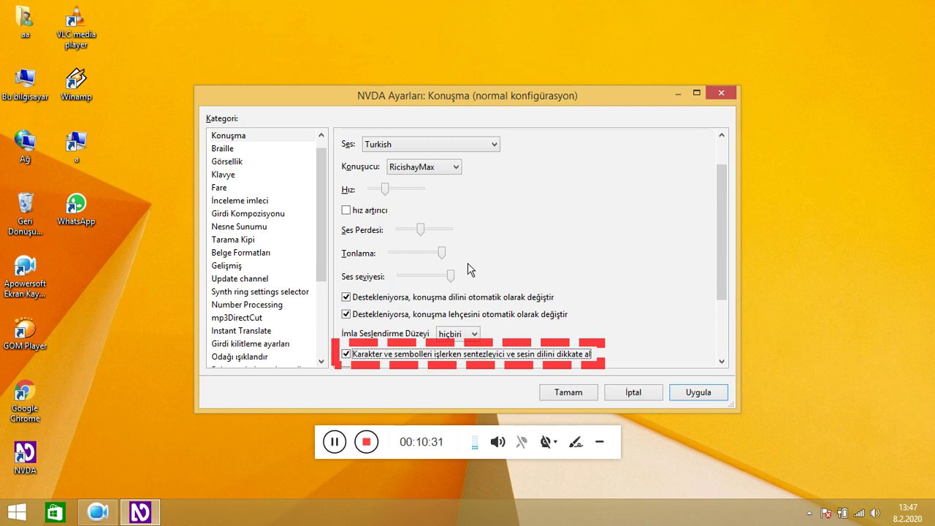
key("Tab")
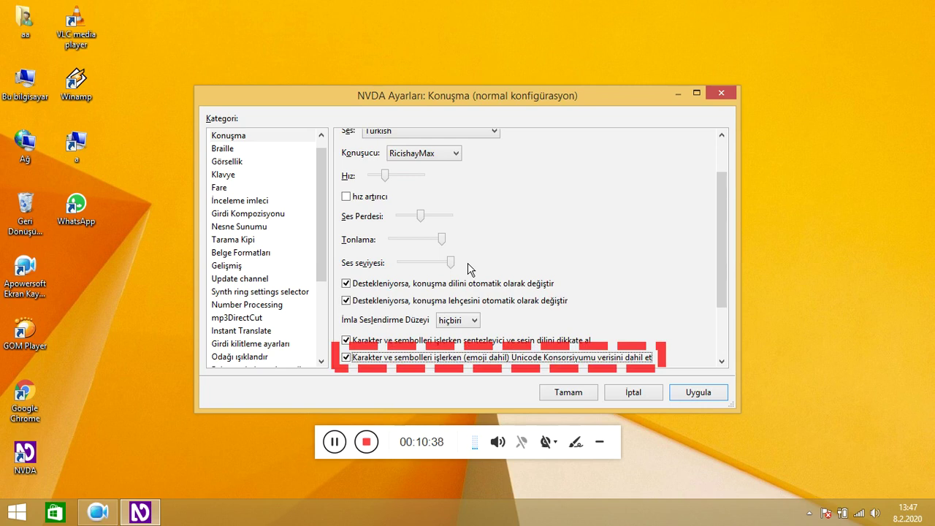
key("Tab")
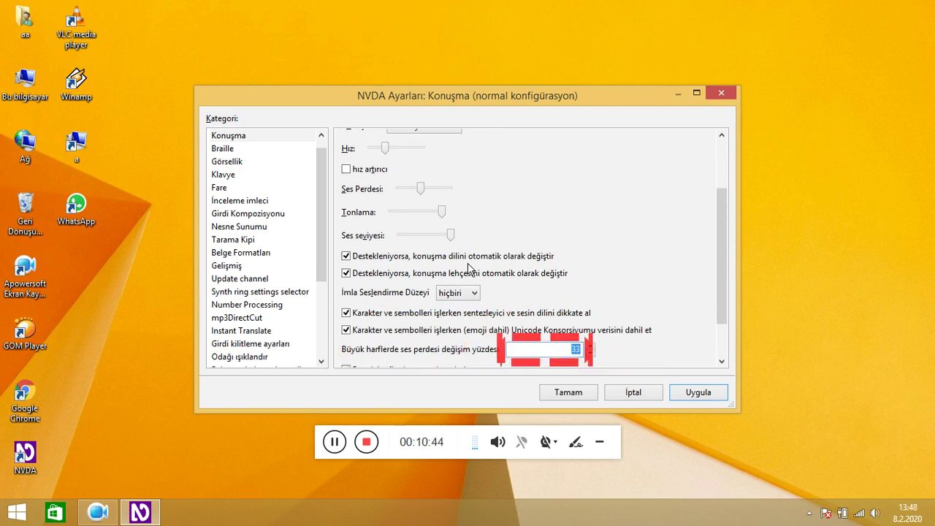
key("Tab")
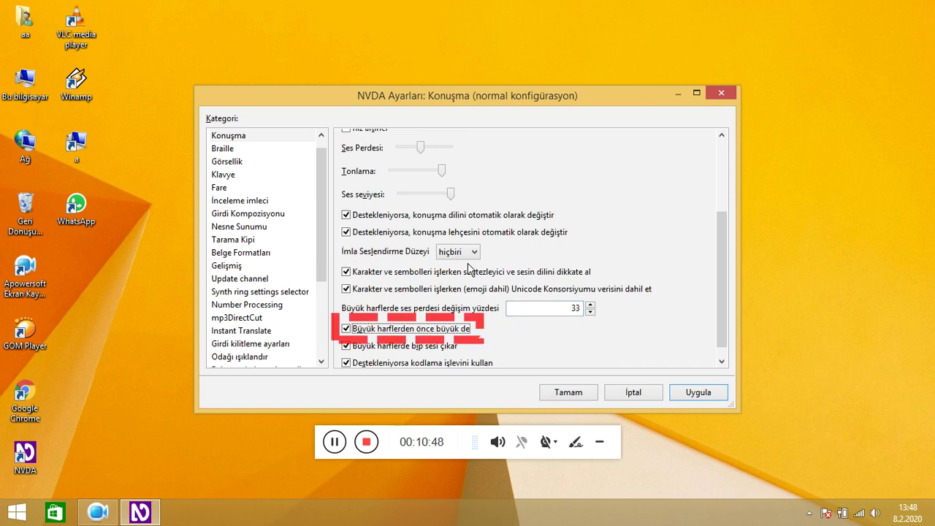
key("Tab")
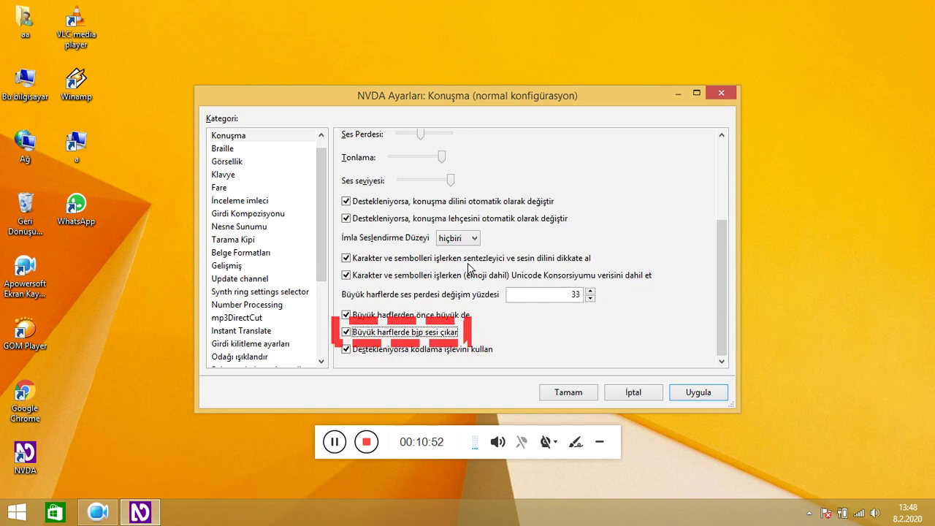
Step: Return to the Konuşucu setting and change the voice variant to RicishayMax2
key("Tab")
key("Tab")
key("Tab")
key("Tab")
key("Tab")
key("Tab")
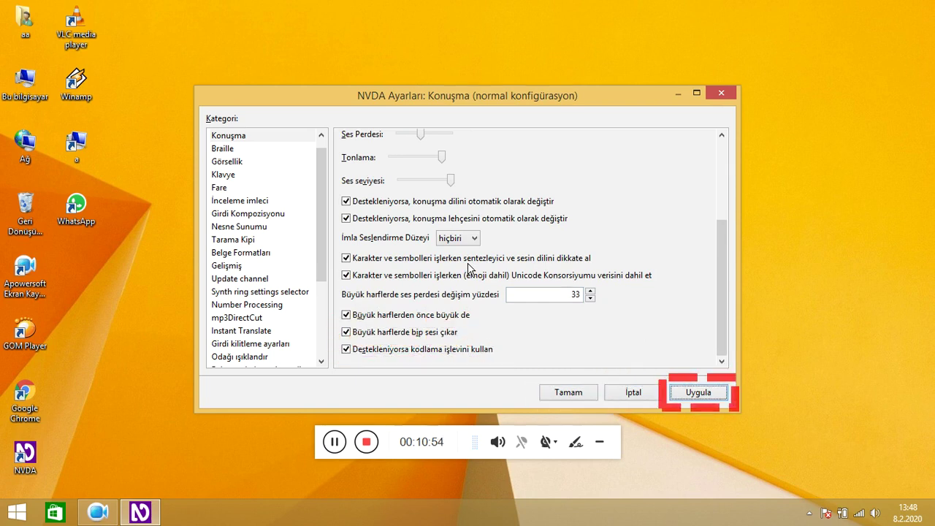
key("Tab")
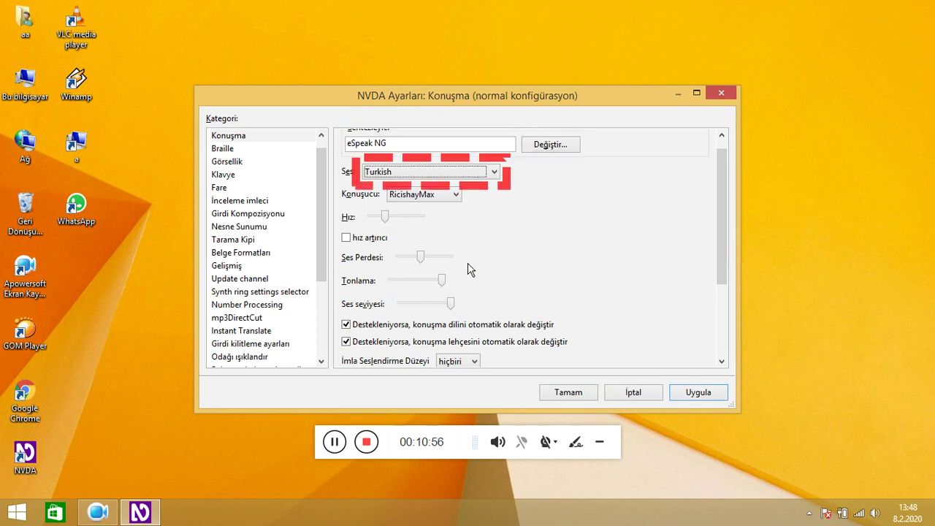
key("Tab")
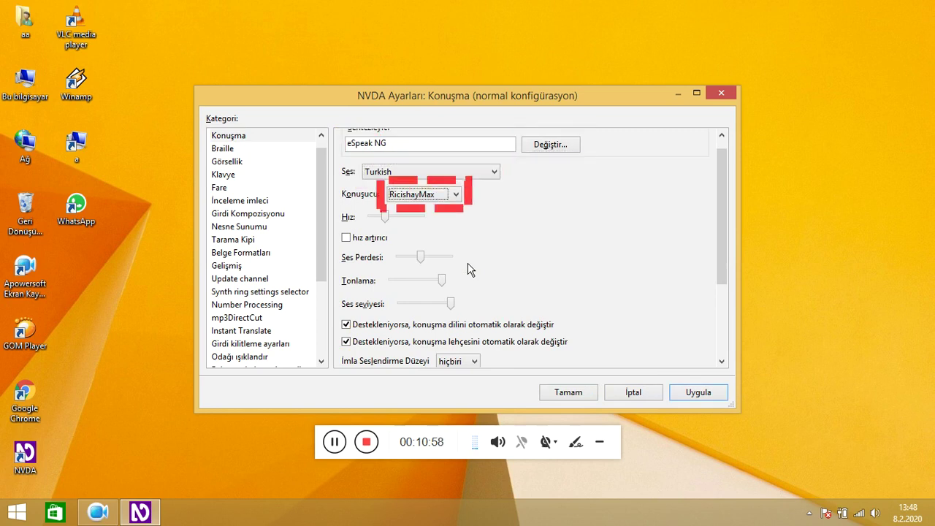
key("Down")
Step: Listen to the RicishayMax2 variant while going through the speech options from Hız to Büyük harflerde bip sesi çıkar
key("Tab")
key("Tab")
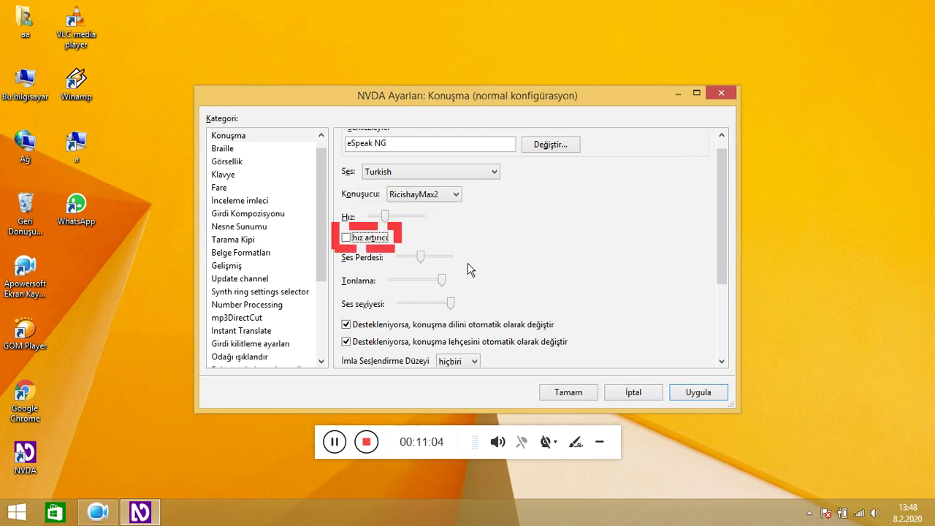
key("Tab")
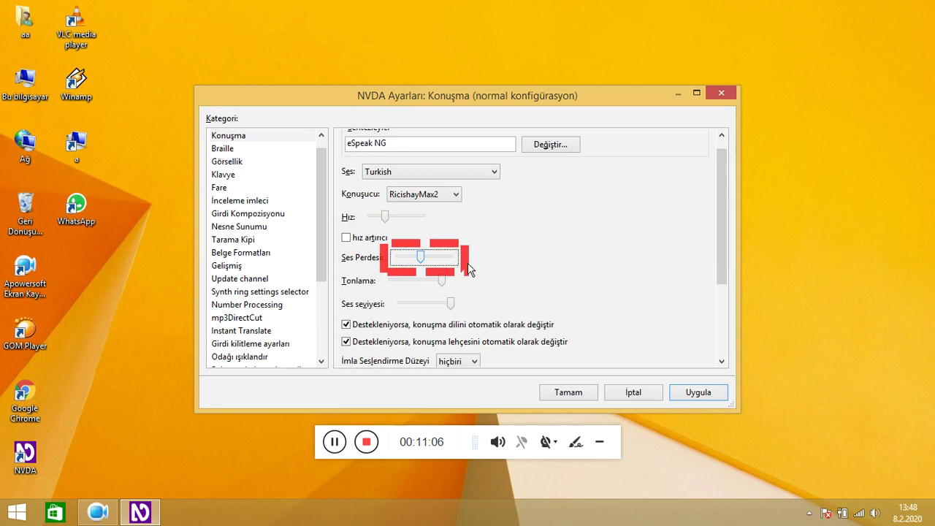
key("Tab")
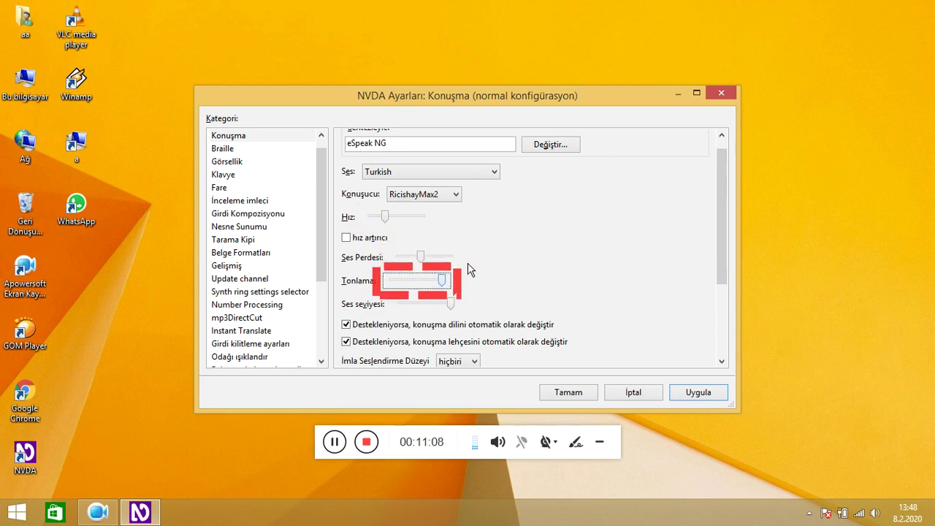
key("Tab")
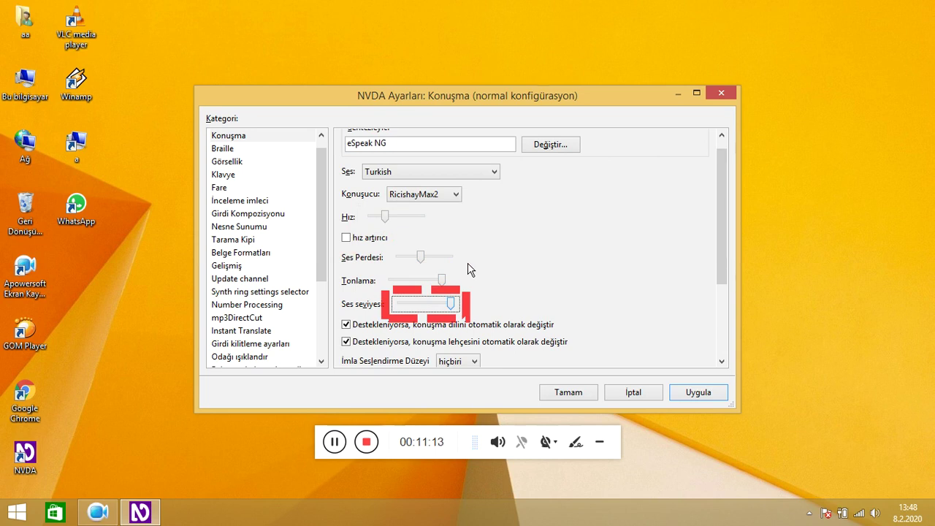
key("Tab")
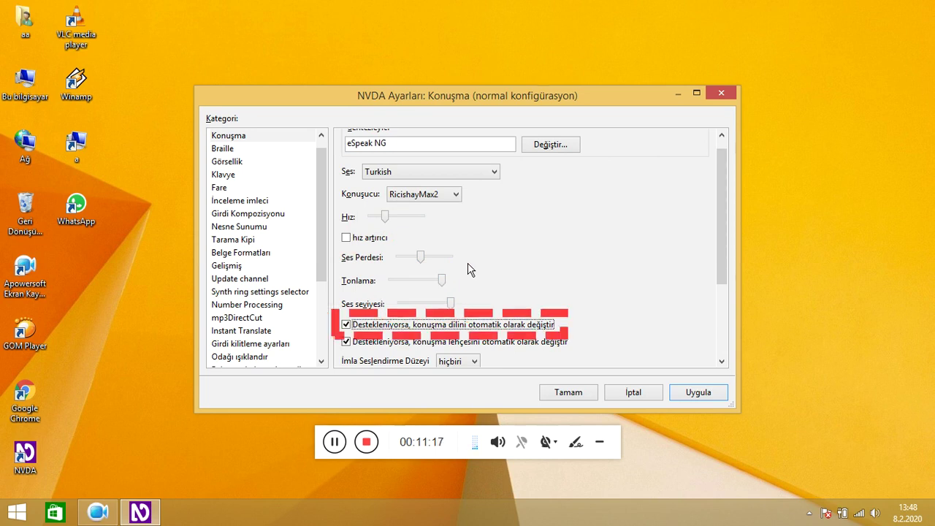
key("Tab")
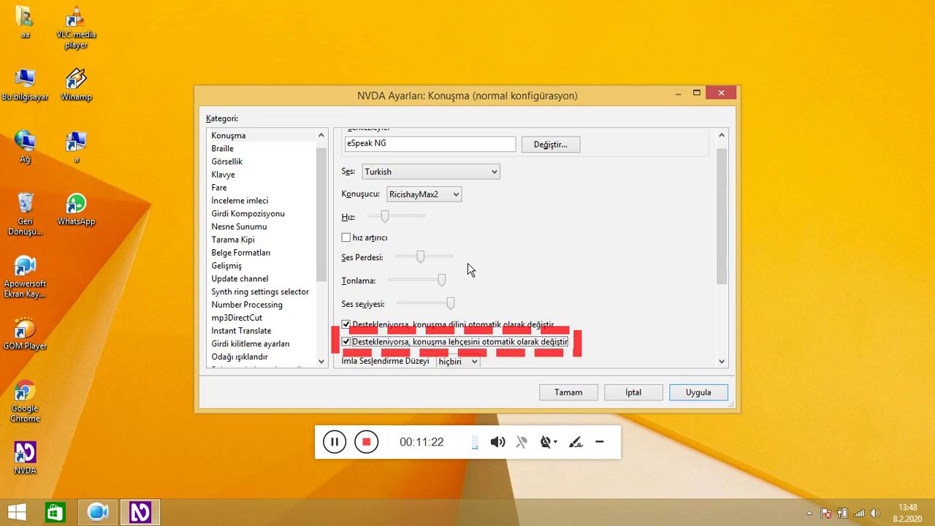
key("Tab")
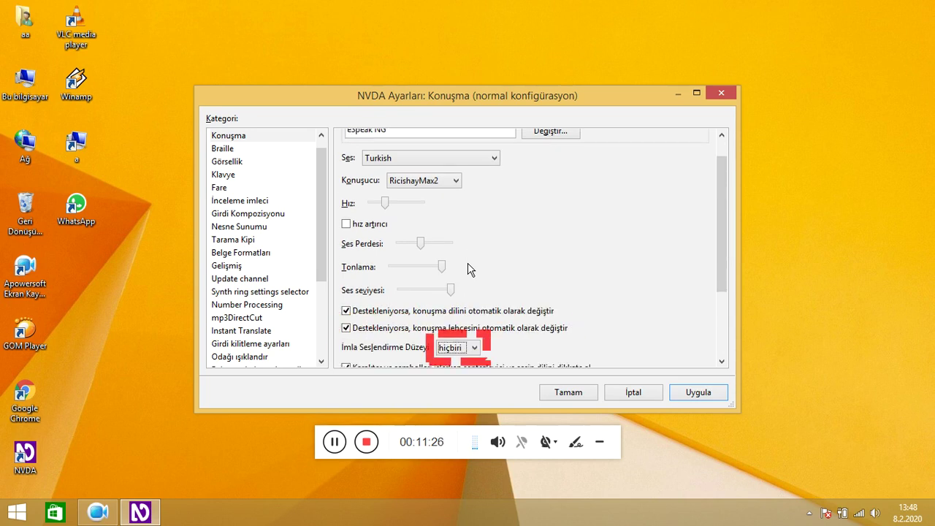
key("Tab")
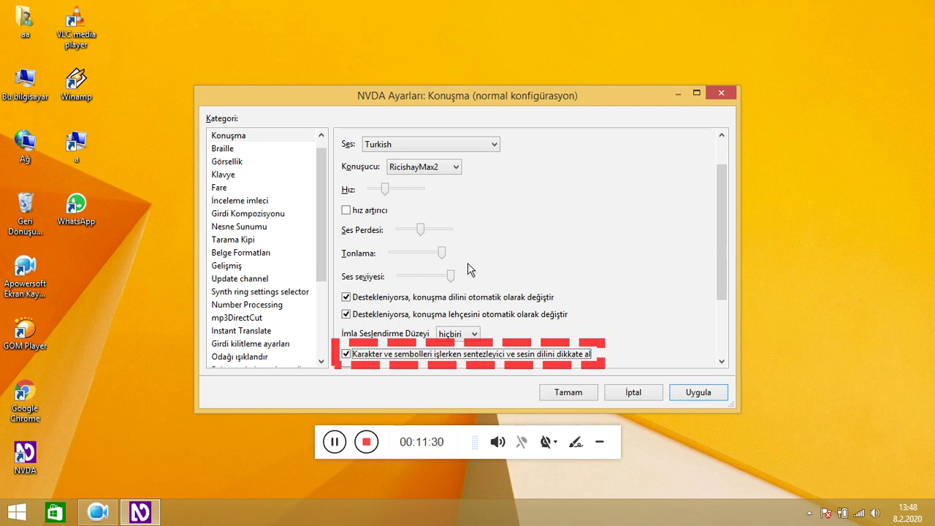
key("Tab")
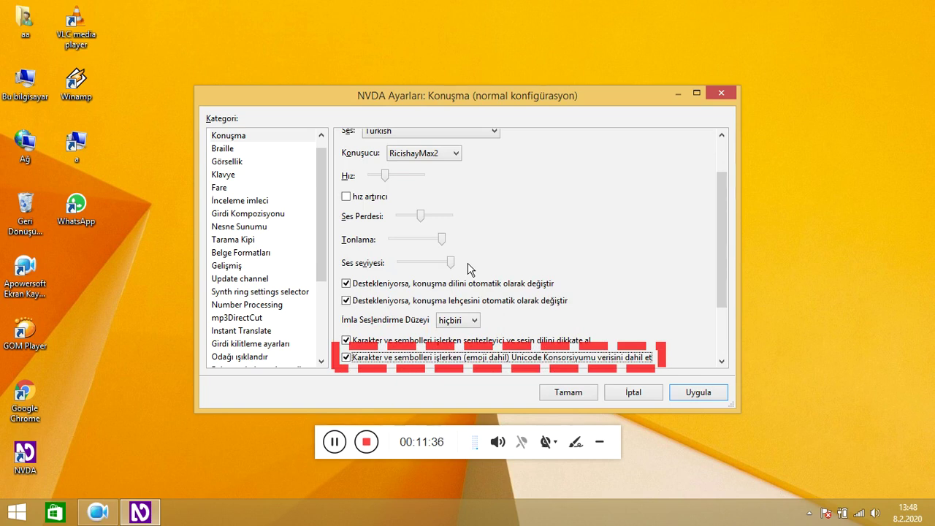
key("Tab")
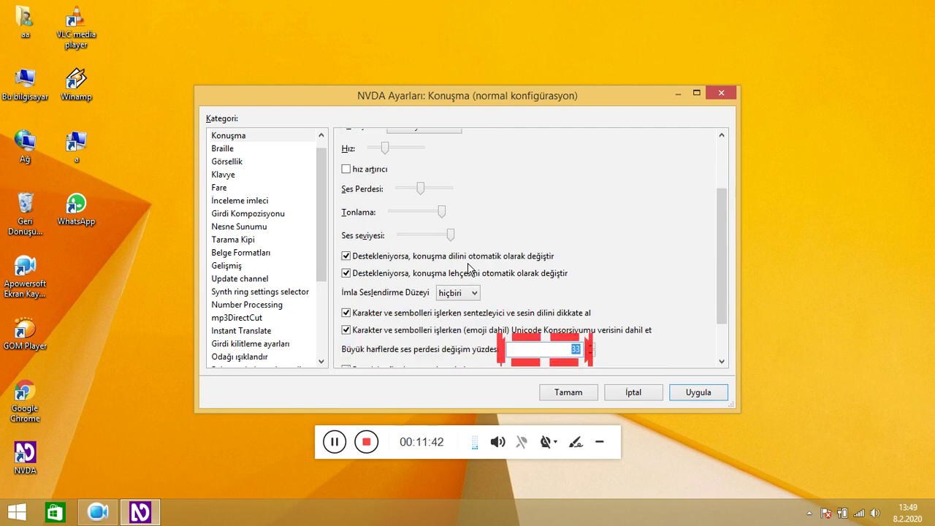
key("Tab")
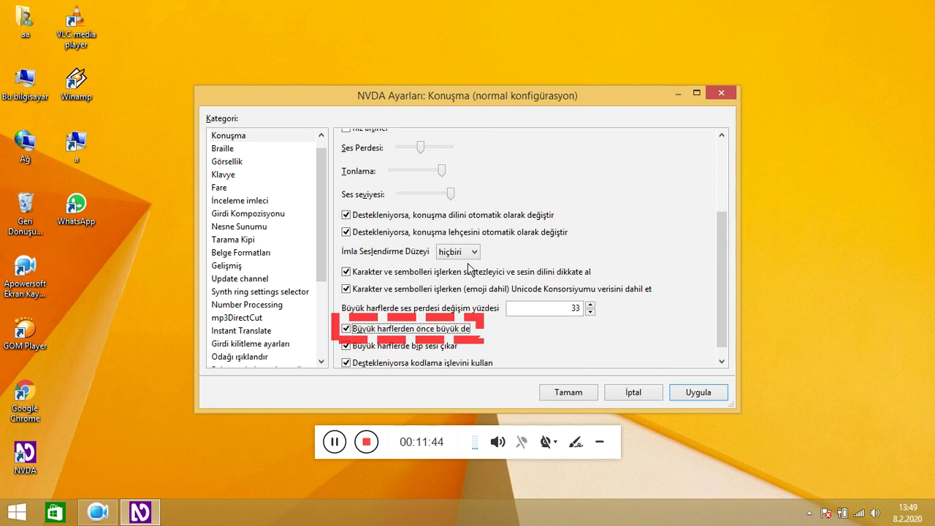
key("Tab")
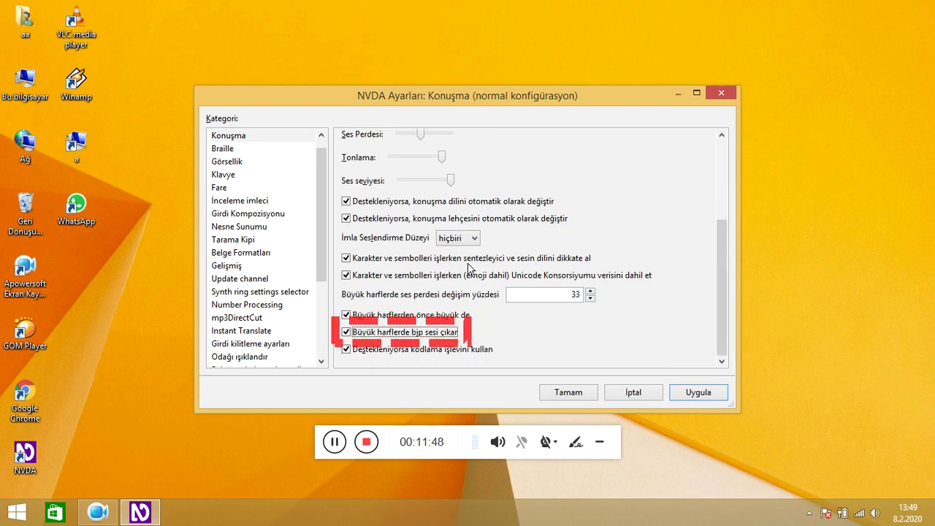
Step: Return to the Konuşucu setting, pass RicishayMax3 and change the voice variant to Robosoft3
key("Tab")
key("Tab")
key("Tab")
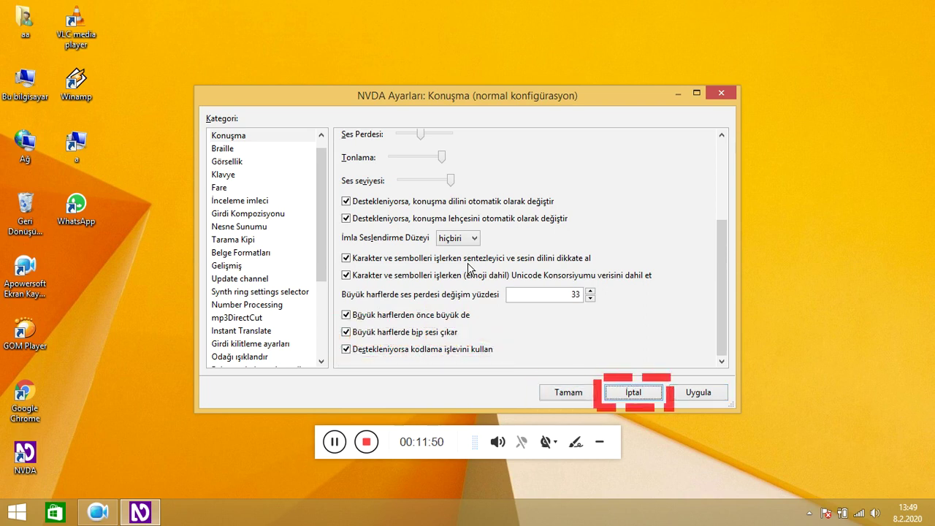
key("Tab")
key("Tab")
key("Tab")
key("Tab")
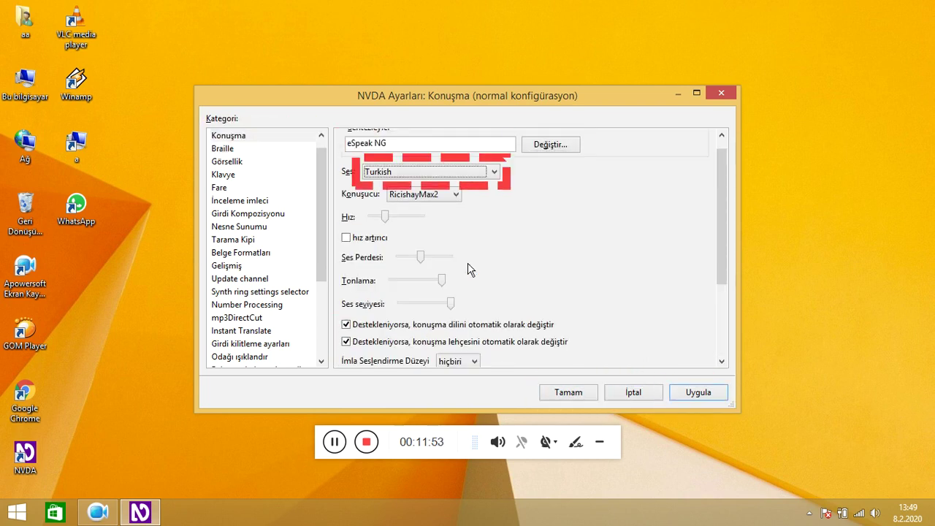
key("Tab")
key("Down")
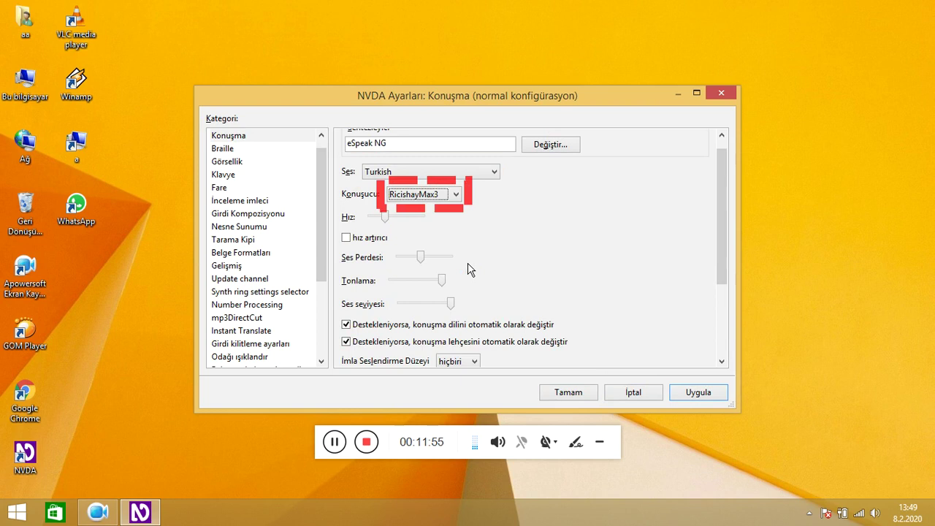
key("Down")
key("Down")
key("Down")
Step: Listen to the Robosoft3 variant while going through the speech options from Hız to Büyük harflerden önce büyük de
key("Tab")
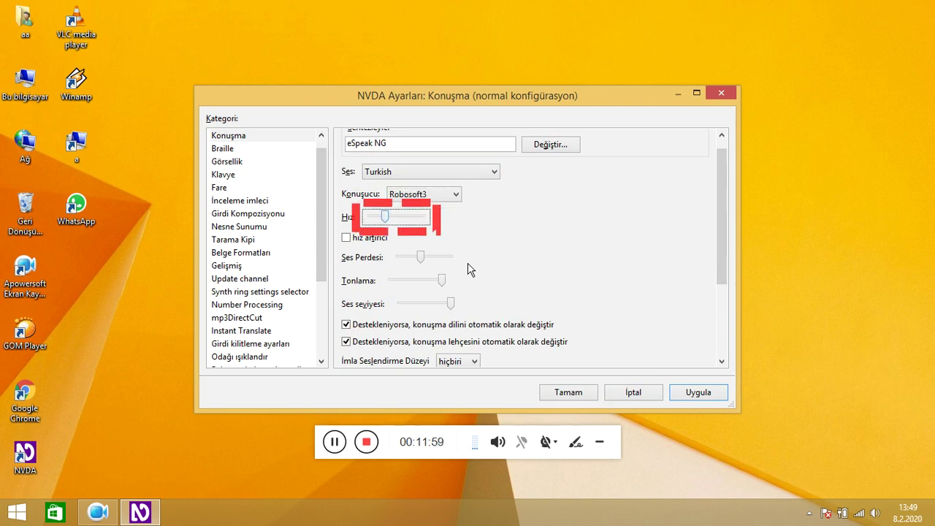
key("Tab")
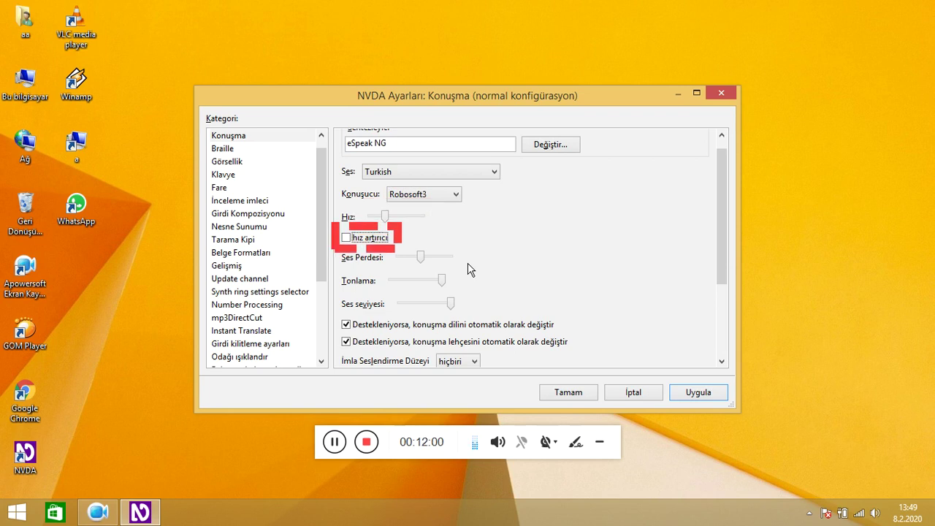
key("Tab")
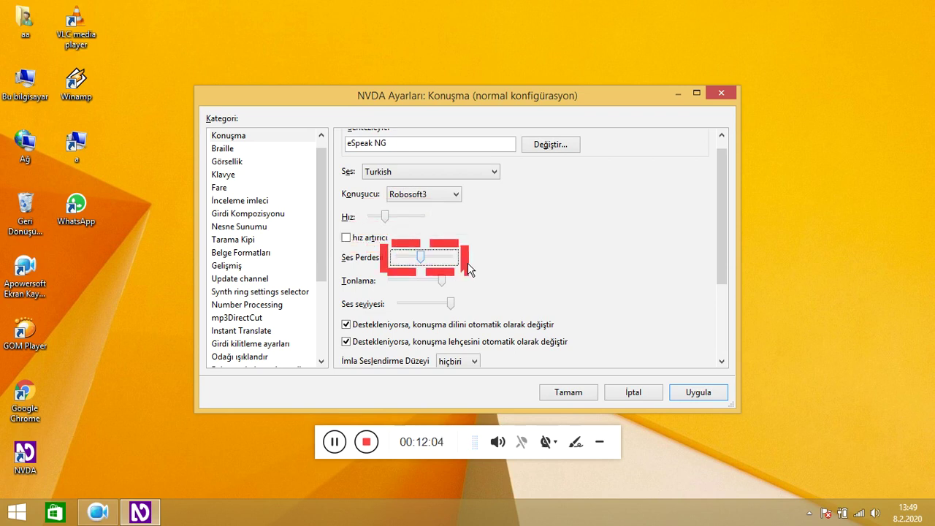
key("Tab")
key("Tab")
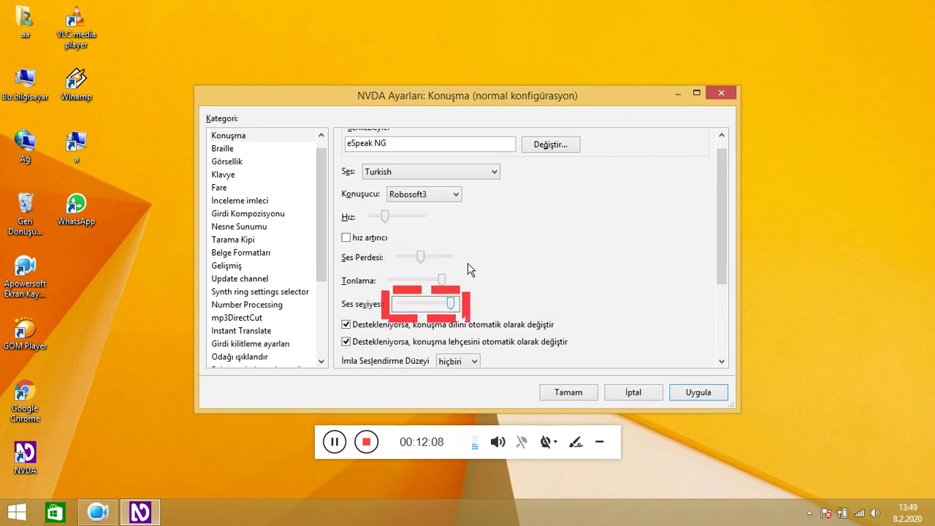
key("Tab")
key("Tab")
key("Tab")
key("Tab")
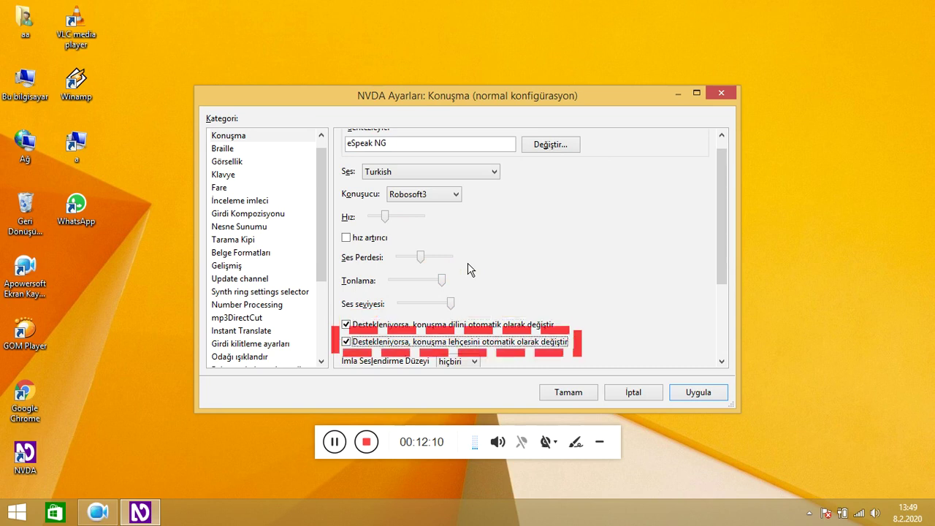
key("Tab")
key("Tab")
key("Tab")
key("Tab")
key("Tab")
key("Tab")
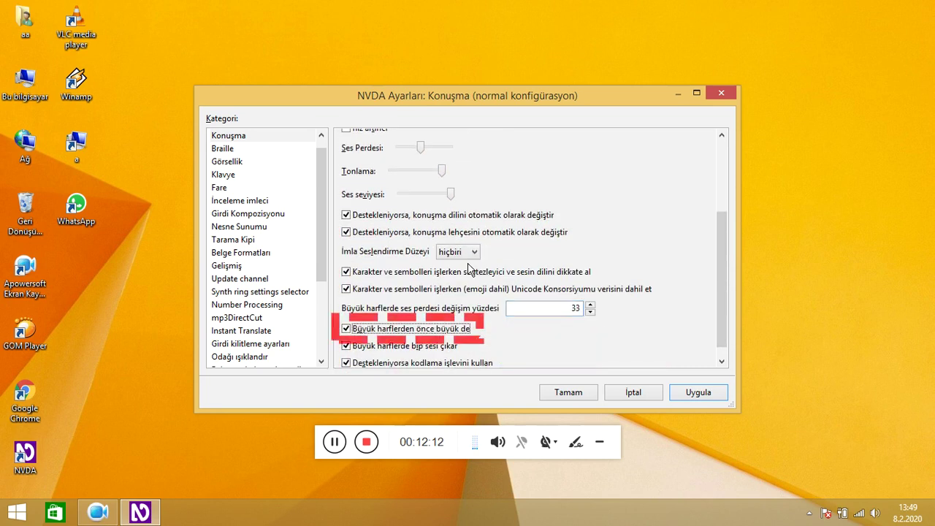
Step: Return to the Konuşucu setting and change the voice variant to Robosoft4
key("Tab")
key("Tab")
key("Tab")
key("Tab")
key("Tab")
key("Tab")
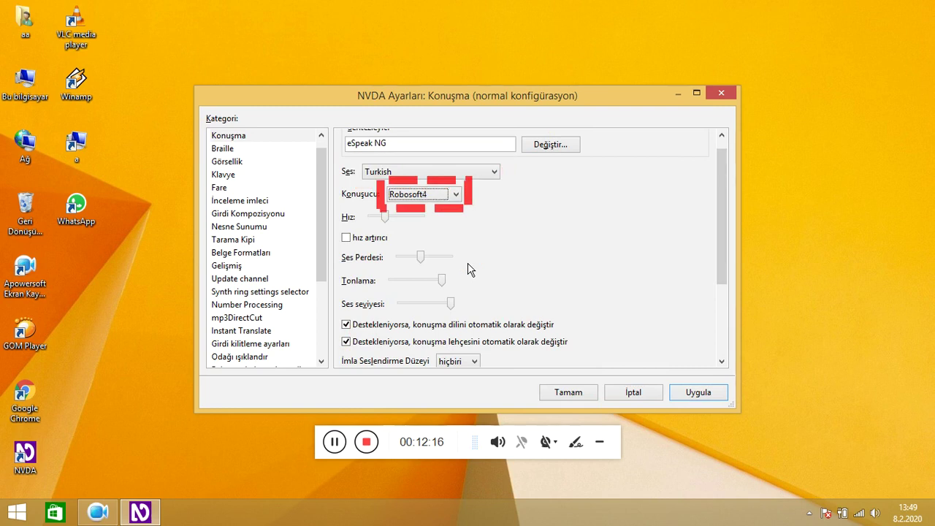
key("Down")
Step: Listen to the Robosoft4 variant while going through the speech options from Hız to Büyük harflerden önce büyük de
key("Tab")
key("Tab")
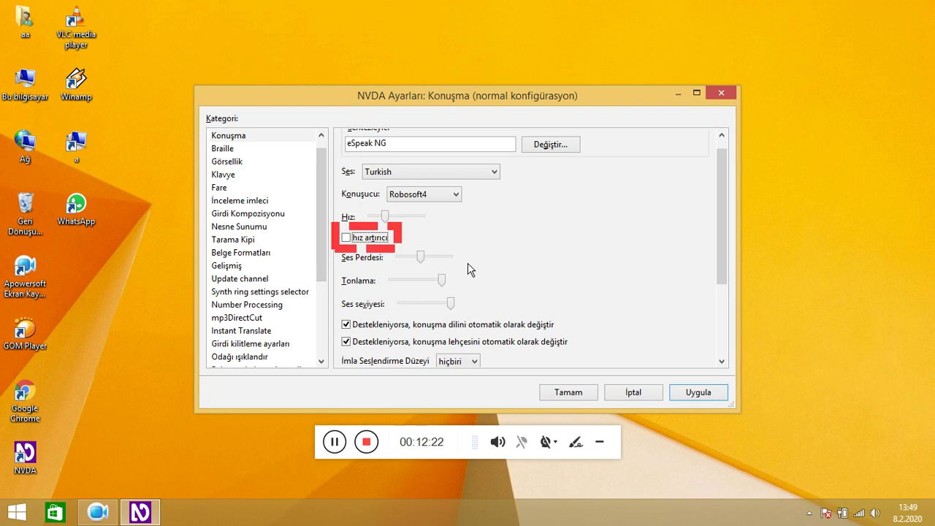
key("Tab")
key("Tab")
key("Tab")
key("Tab")
key("Tab")
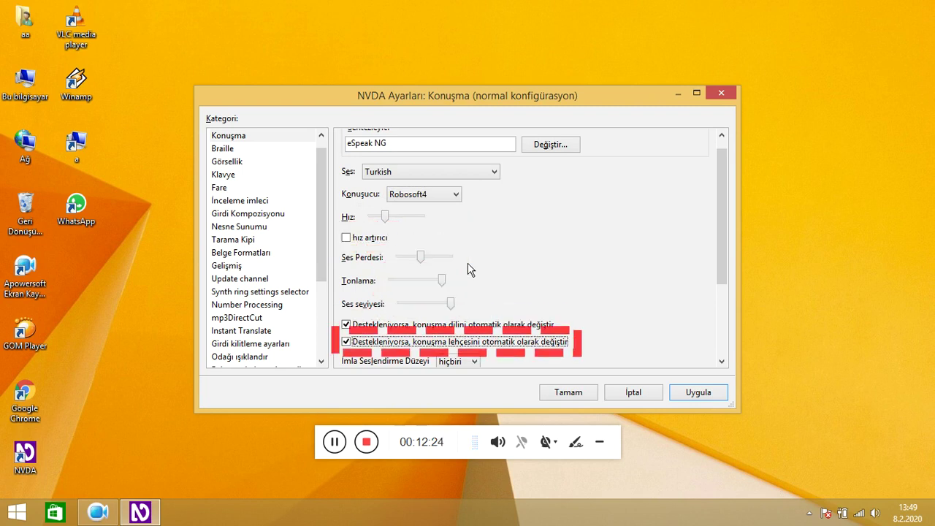
key("Tab")
key("Tab")
key("Tab")
key("Tab")
key("Tab")
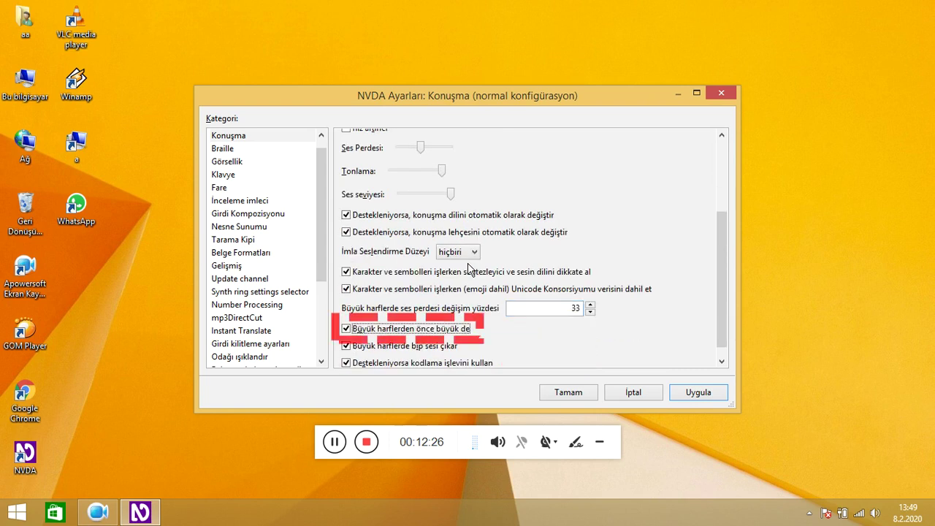
Step: Return to the Konuşucu setting, change the voice variant to Robosoft8 and save the speech settings
key("Tab")
key("Tab")
key("Tab")
key("Tab")
key("Tab")
key("Tab")
key("Tab")
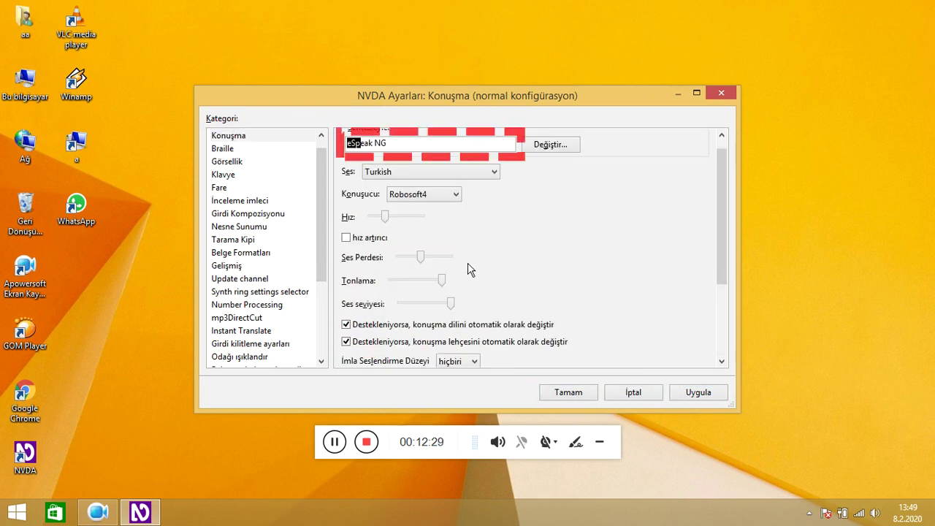
key("Tab")
key("Tab")
key("Tab")
key("Down")
key("Down")
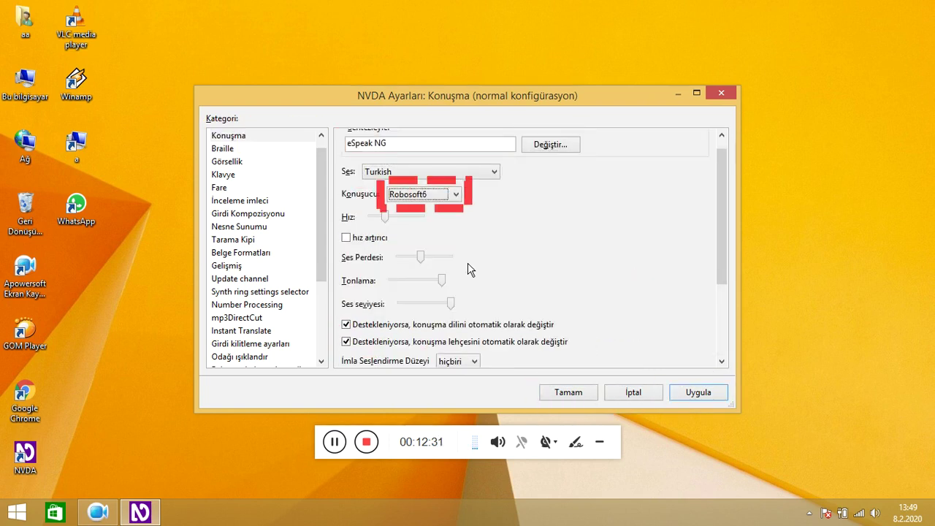
key("Down")
key("Down")
key("Tab")
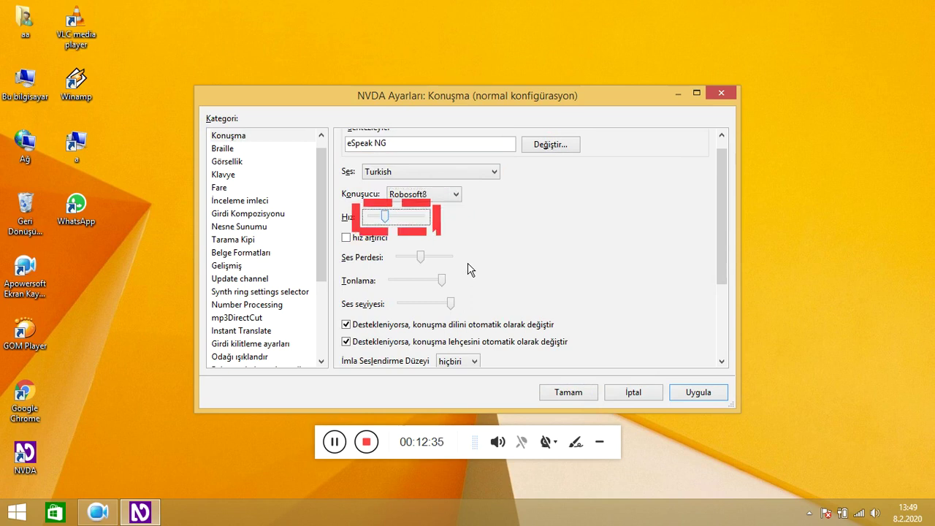
key("Return")
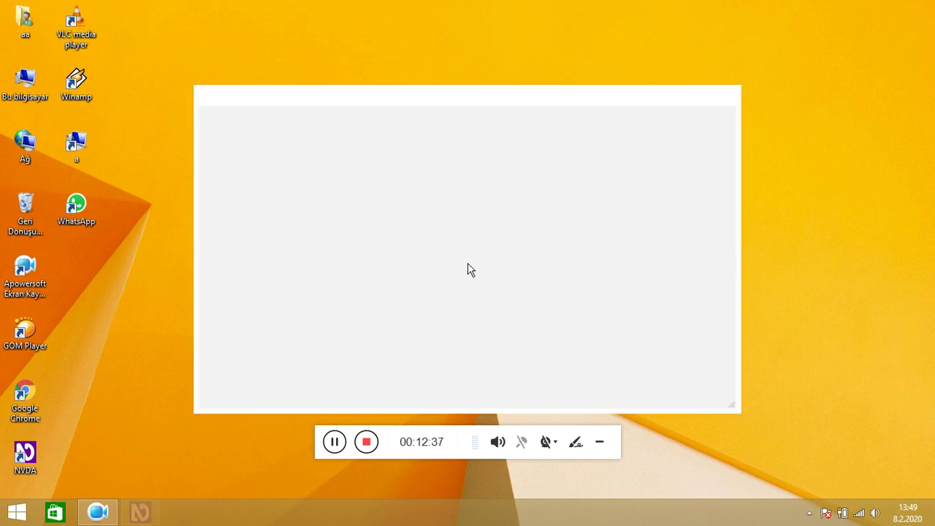
Step: Reopen the NVDA speech settings, recheck the Robosoft8 variant against its neighbour in Konuşucu and confirm with Robosoft8 selected
key("Insert+n")
key("Down")
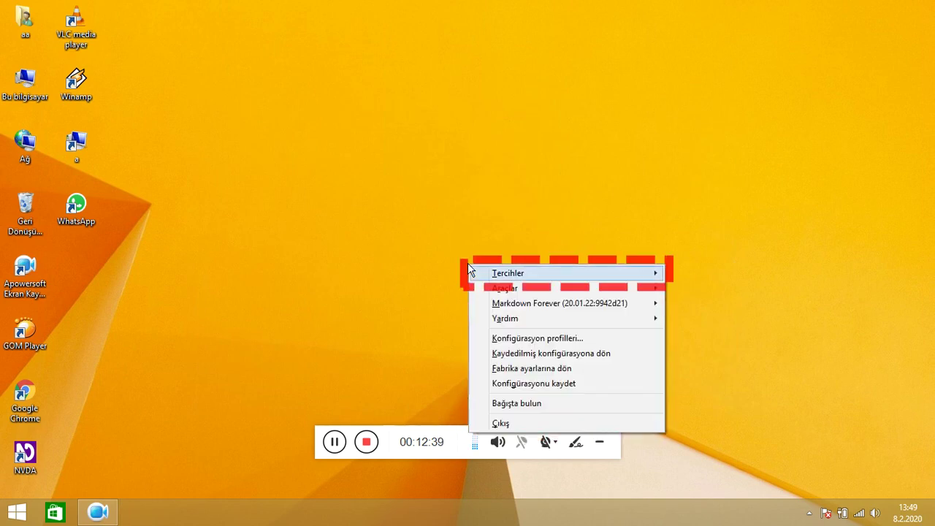
key("Right")
key("Return")
key("Tab")
key("Tab")
key("Tab")
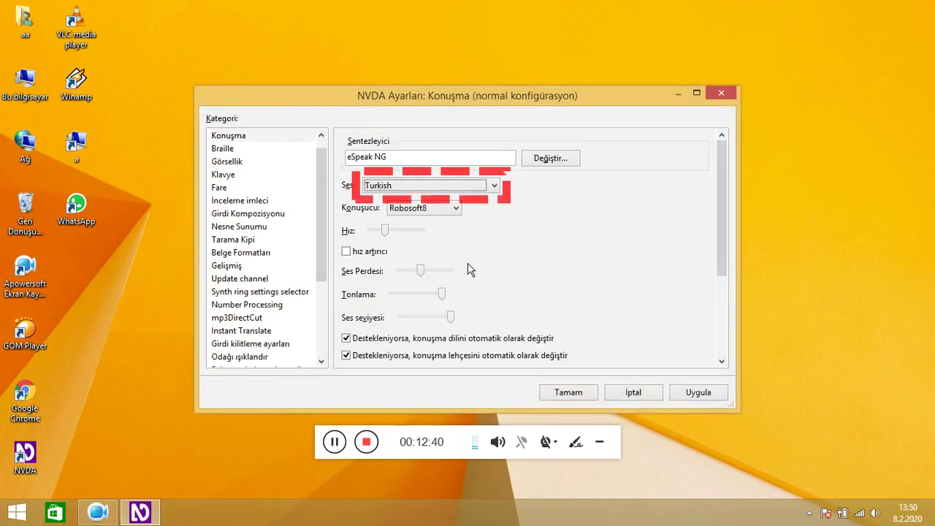
key("Tab")
key("Down")
key("Up")
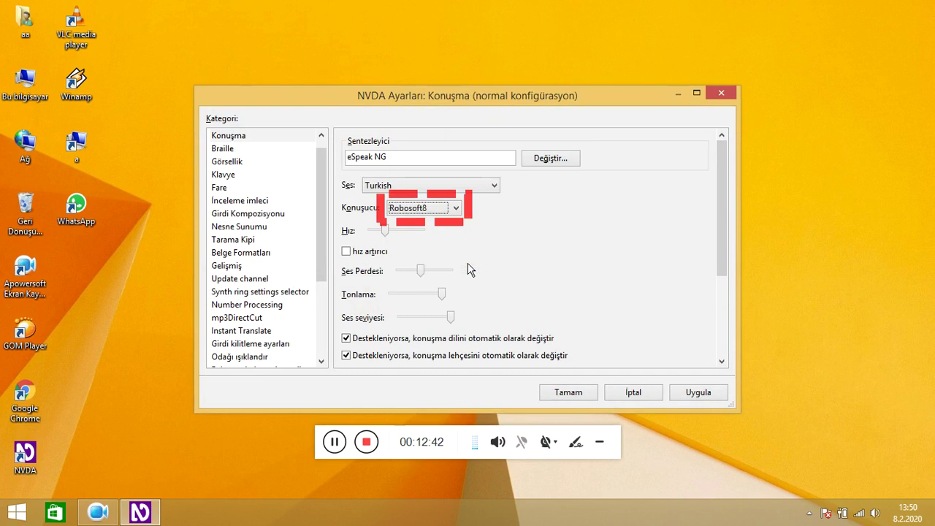
key("Tab")
key("Return")
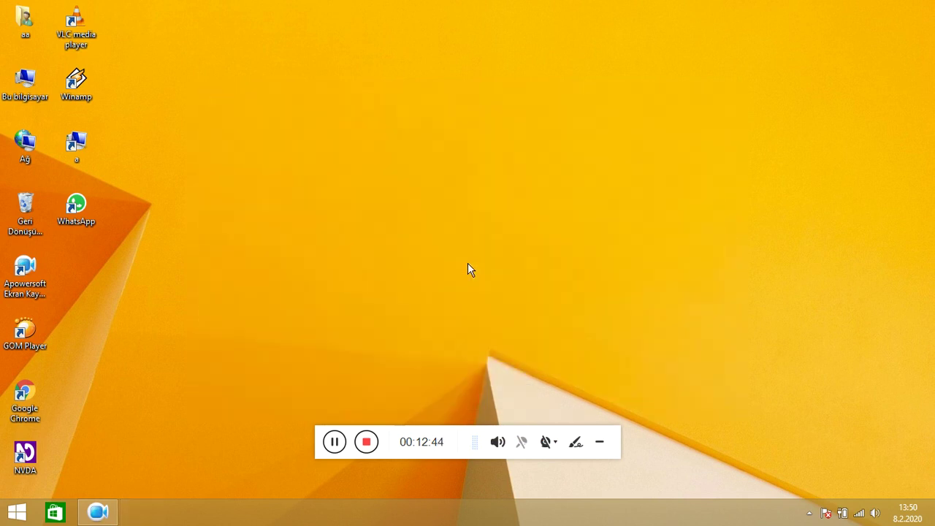
Step: Go through the entries of NVDA's Araçlar list down to Access8Math
key("insert+n")
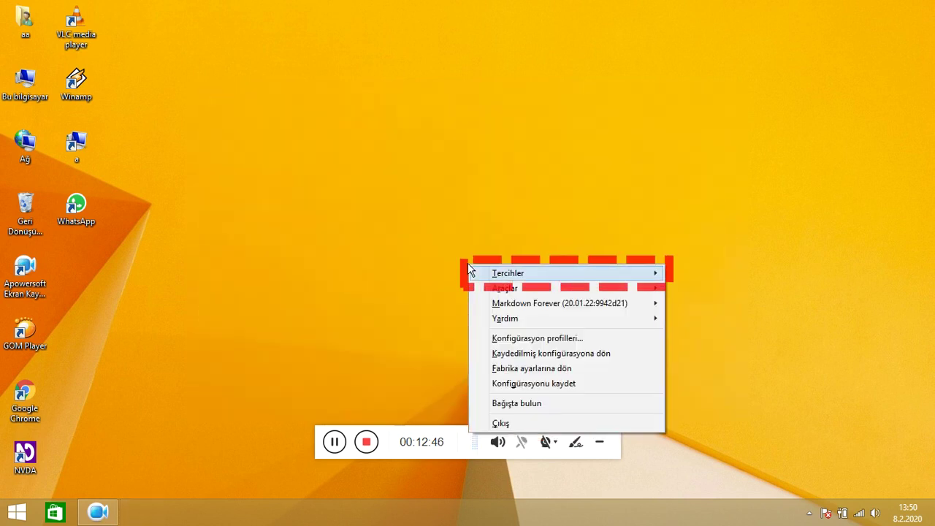
key("Down")
key("Right")
key("Down")
key("Down")
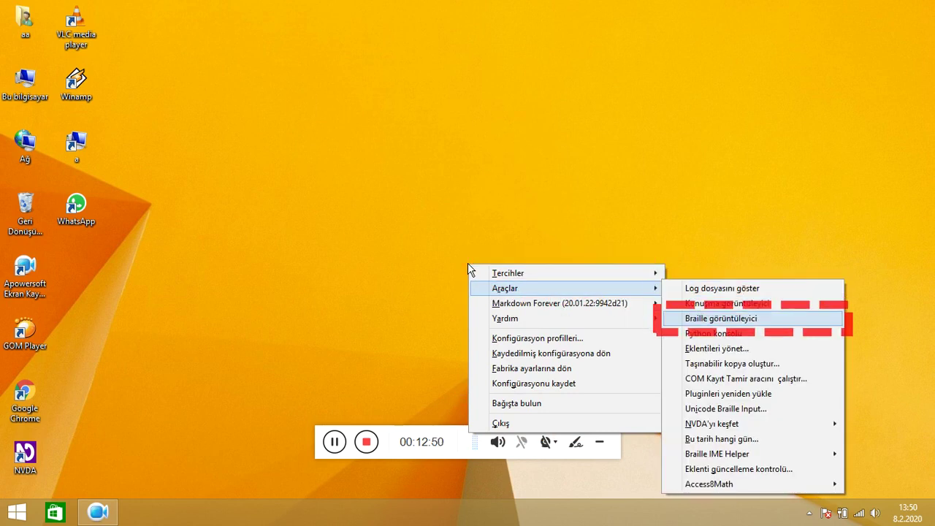
key("Down")
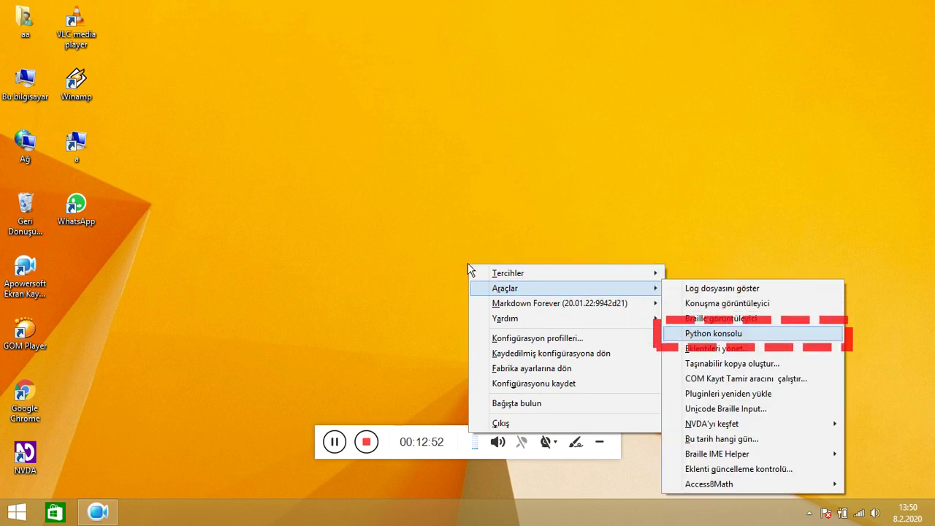
key("Down")
key("Down")
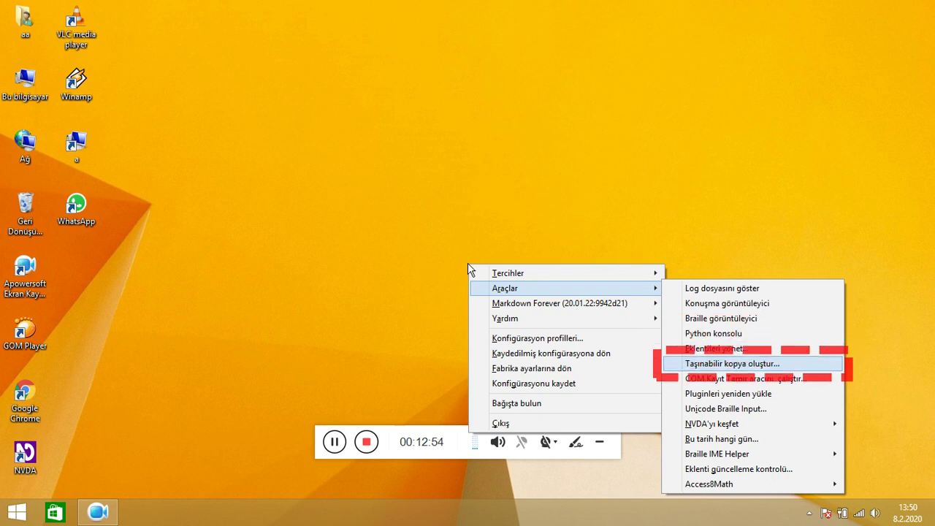
key("Down")
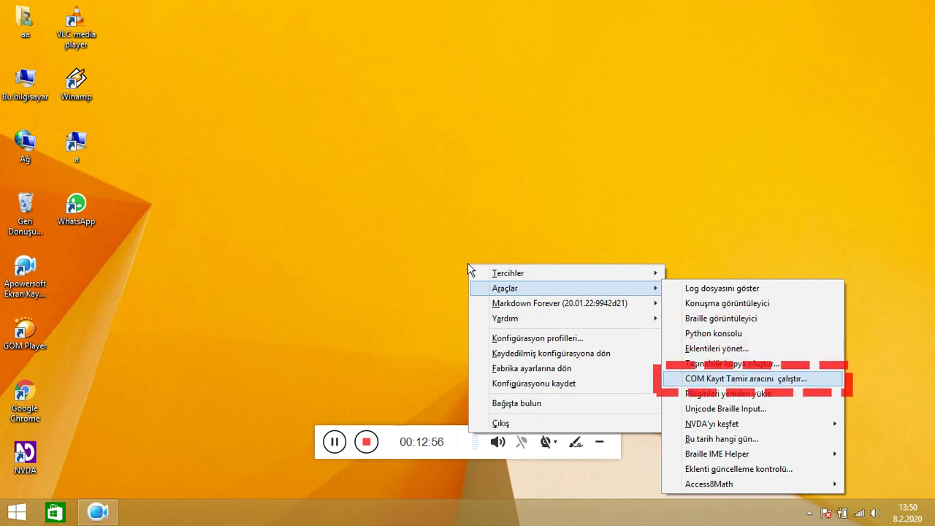
key("Down")
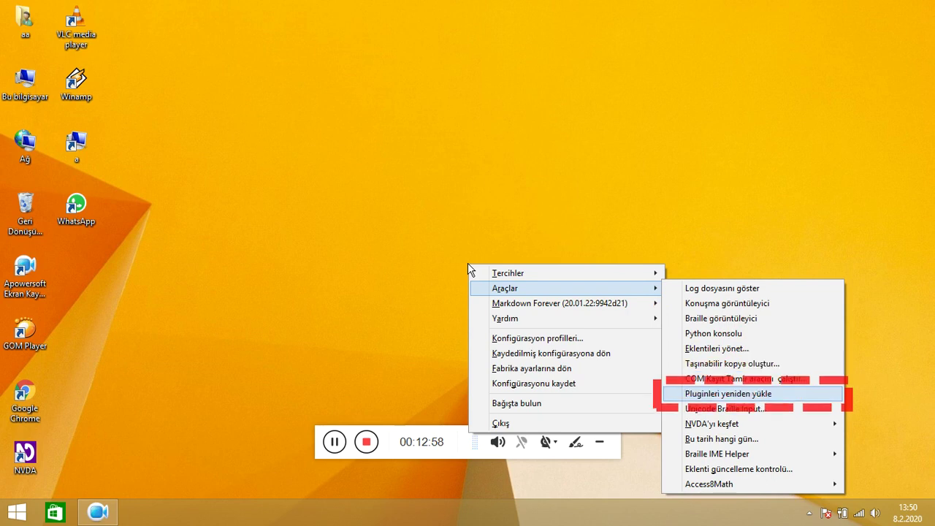
key("Down")
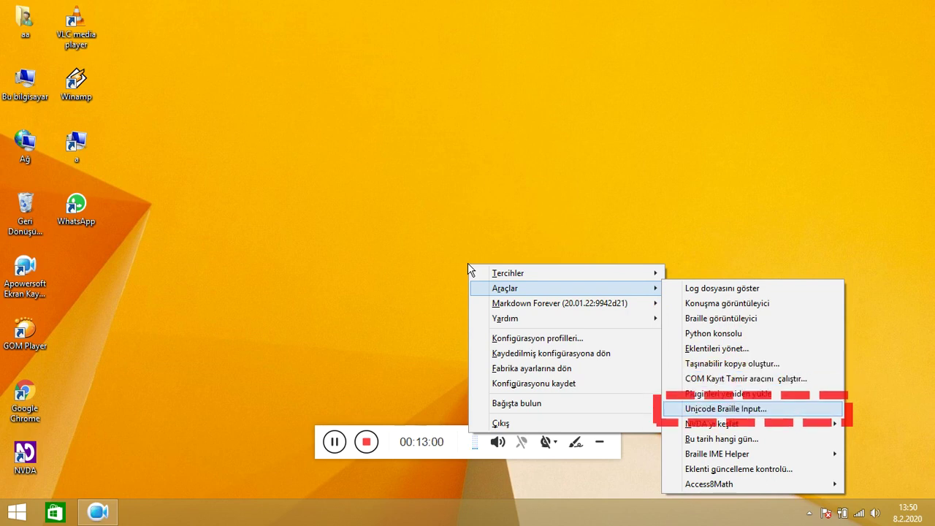
key("Down")
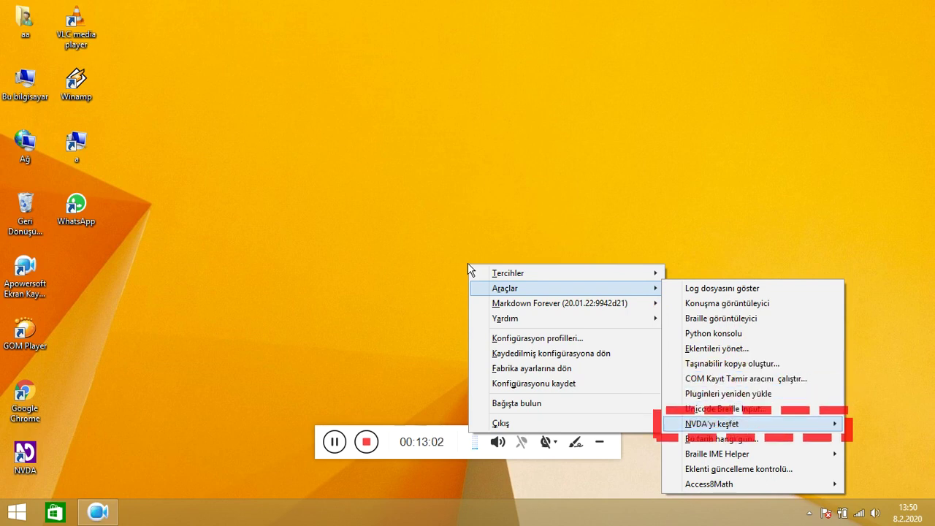
key("Down")
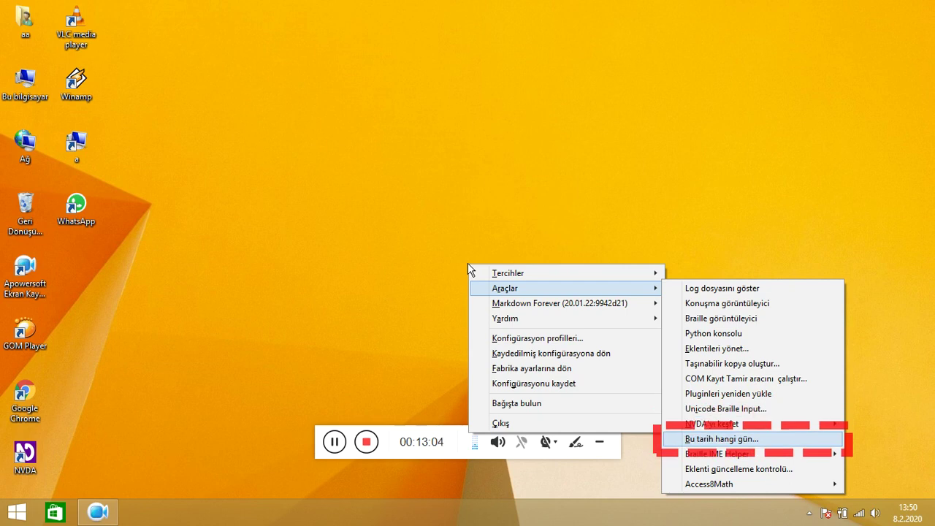
key("Down")
key("Down")
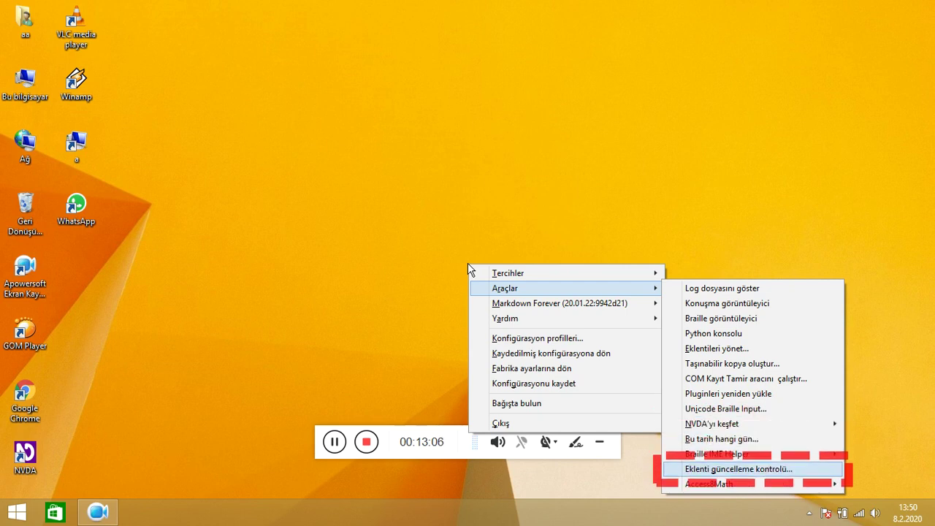
key("Down")
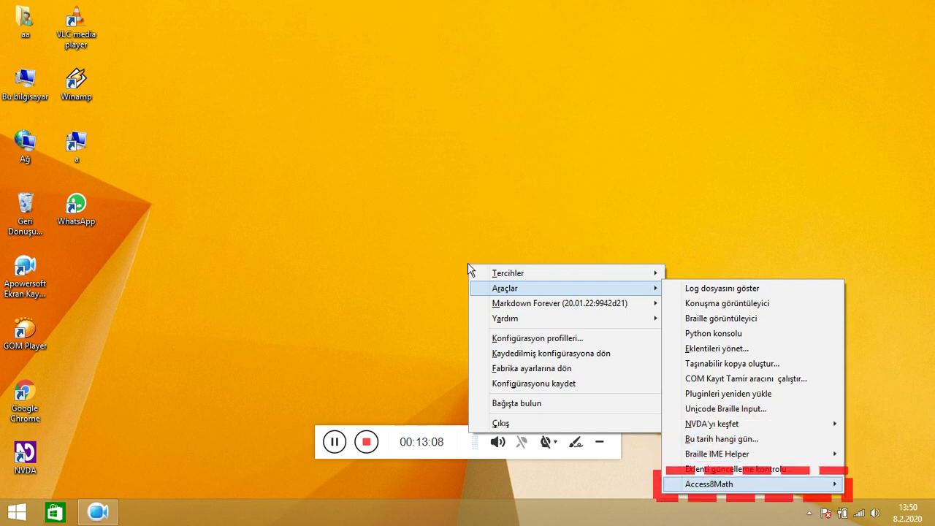
Step: Turn on the Braille görüntüleyici, bring its window into focus and return to the desktop
key("Down")
key("Down")
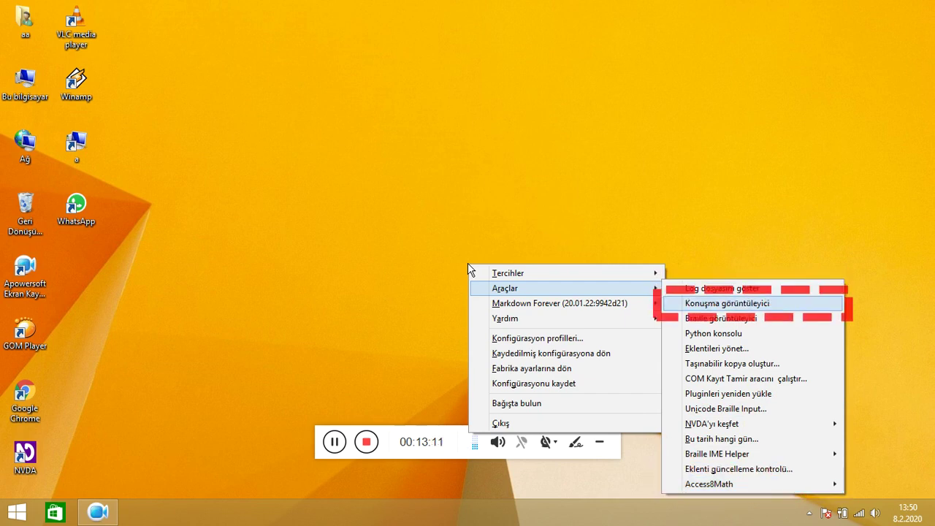
key("Down")
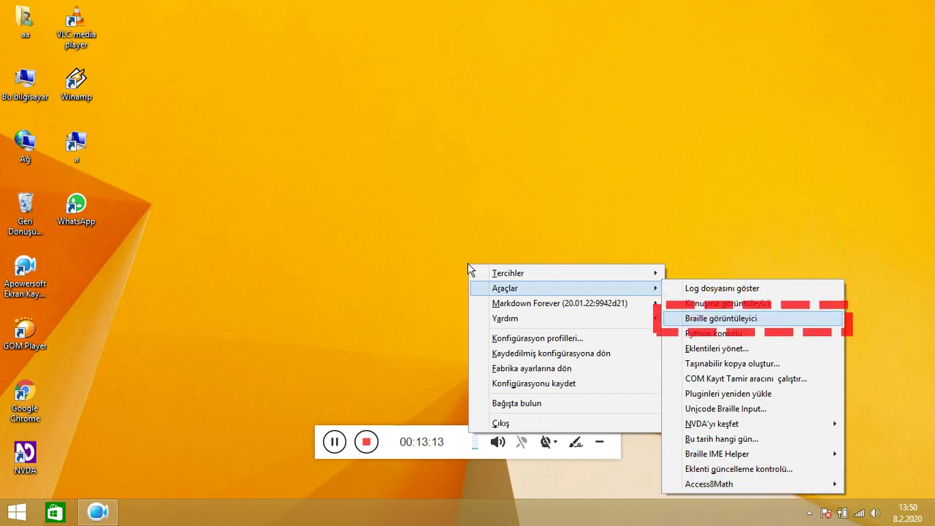
key("Return")
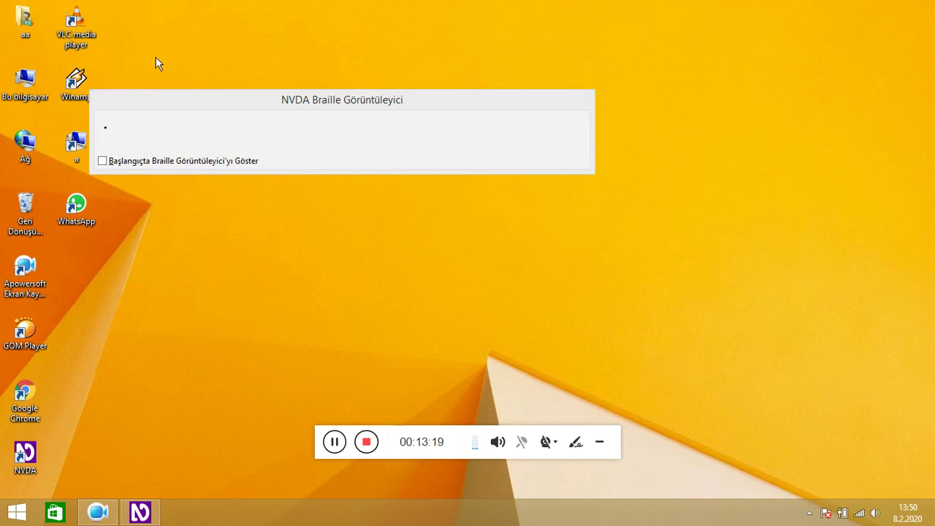
left_click(165, 95)
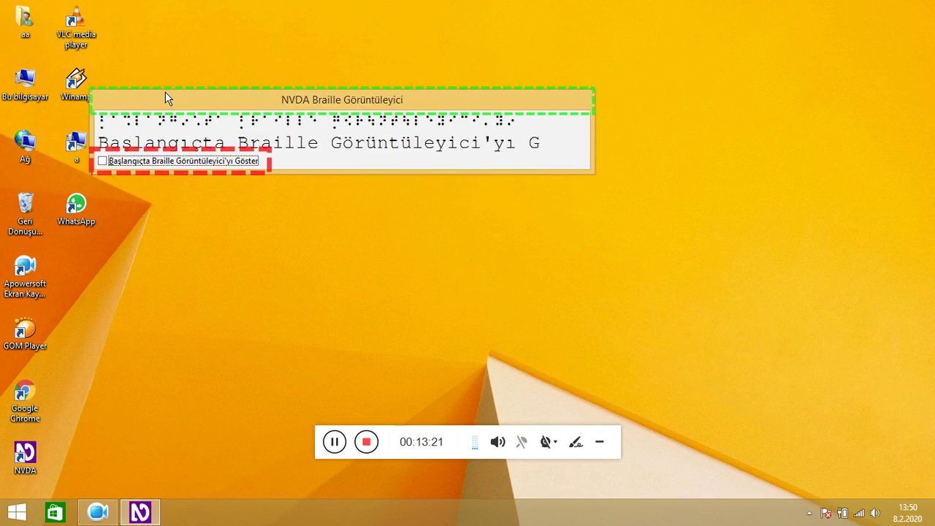
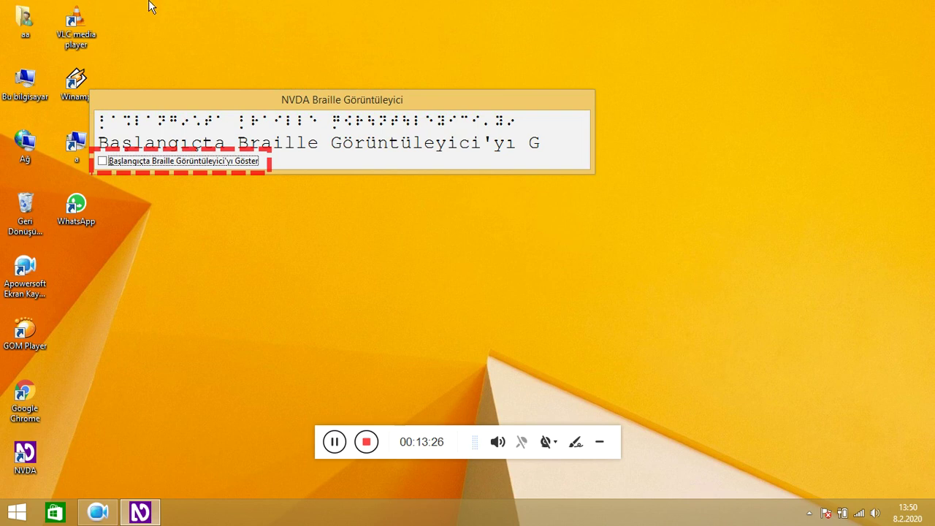
key("super+d")
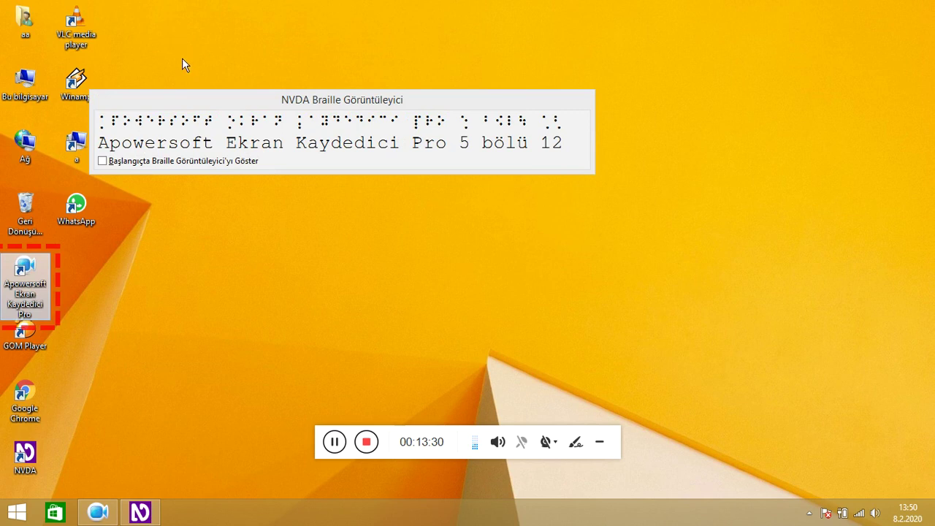
Step: Enable Başlangıçta Braille Görüntüleyici'yı Göster in the Braille viewer and close its window
left_click(191, 161)
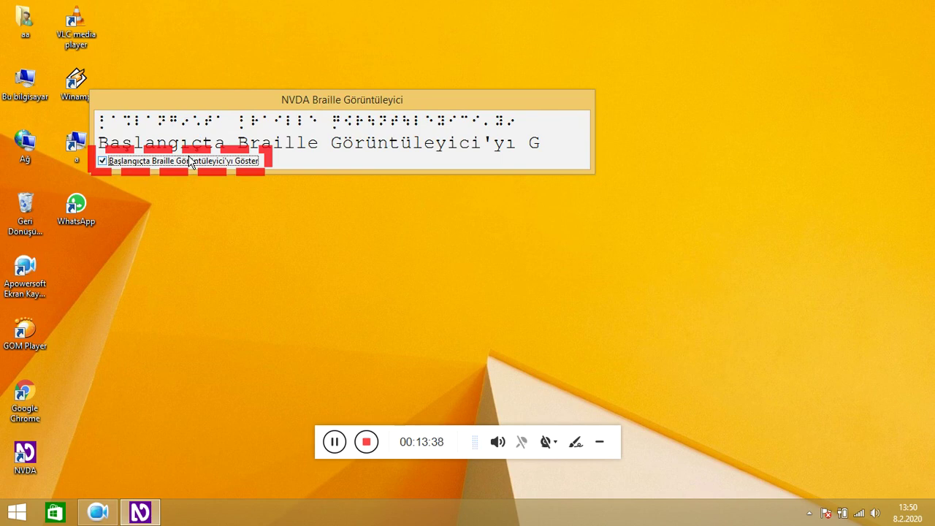
key("alt+F4")
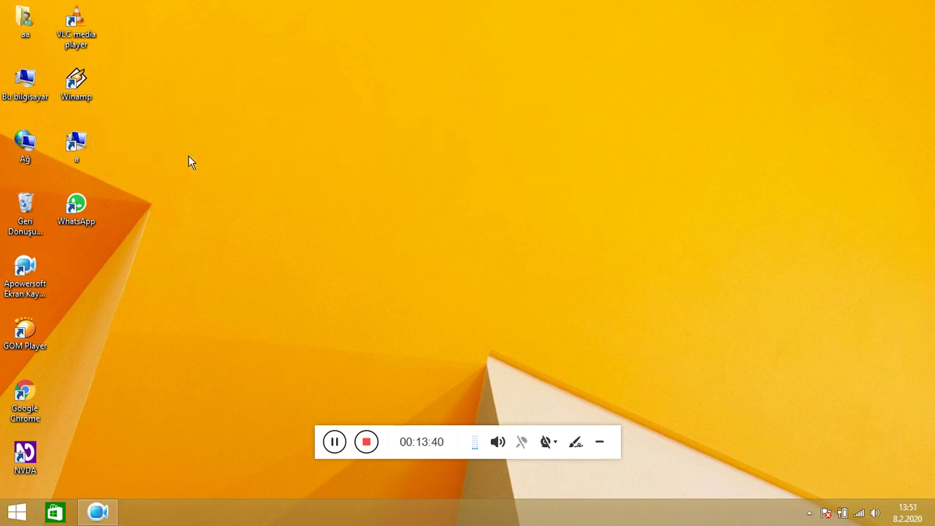
Step: Open the add-on manager through NVDA's Araçlar entry Eklentileri yönet
key("insert+n")
key("Down")
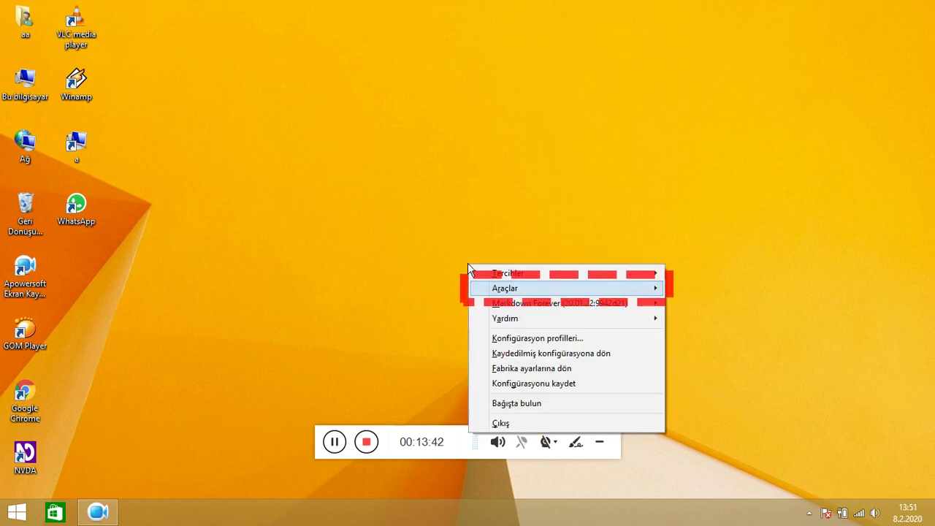
key("Right")
key("Down")
key("Down")
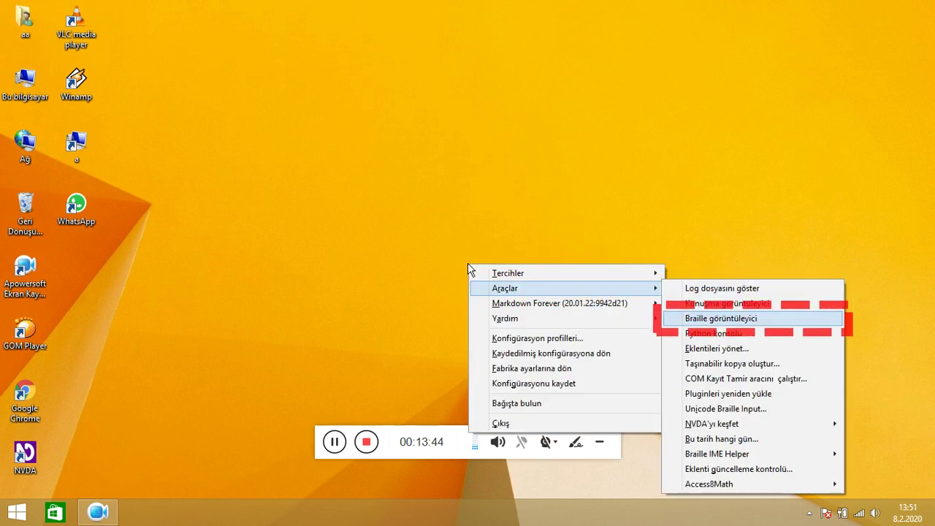
key("Down")
key("Down")
key("Down")
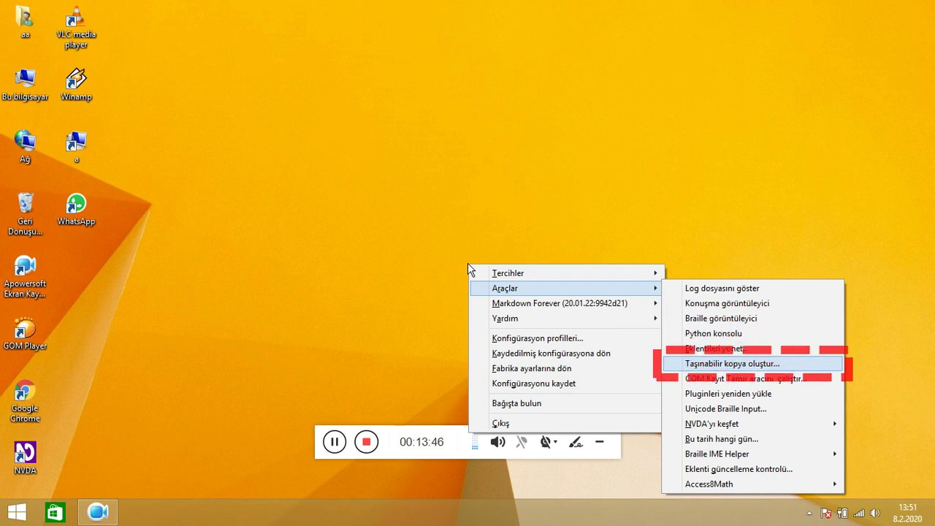
key("Up")
key("Return")
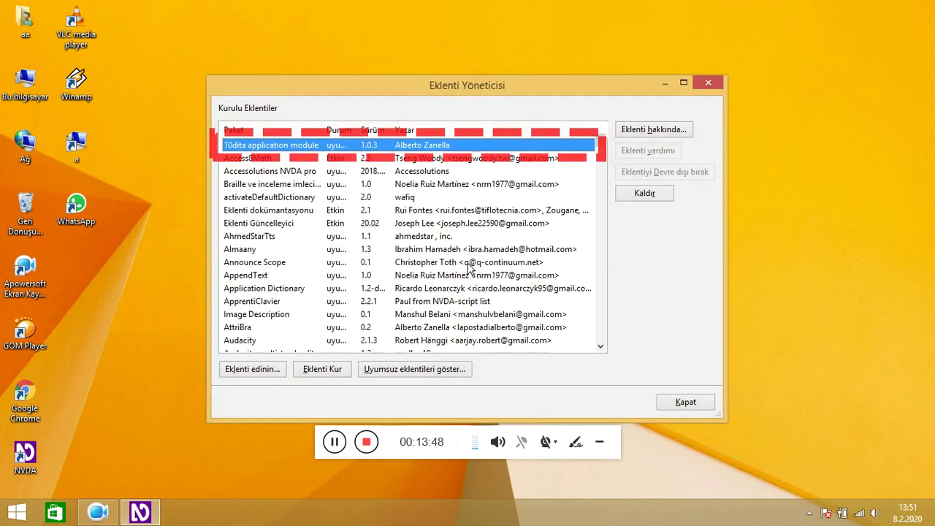
Step: Go through the add-on manager's available actions, from Eklenti edinin to Eklenti hakkında, and close the manager
key("Tab")
key("Tab")
key("Tab")
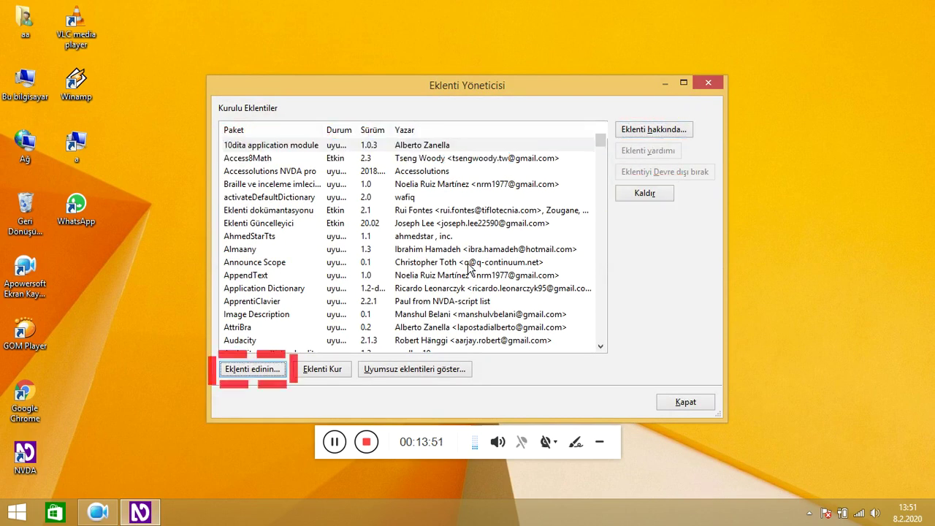
key("Tab")
key("Tab")
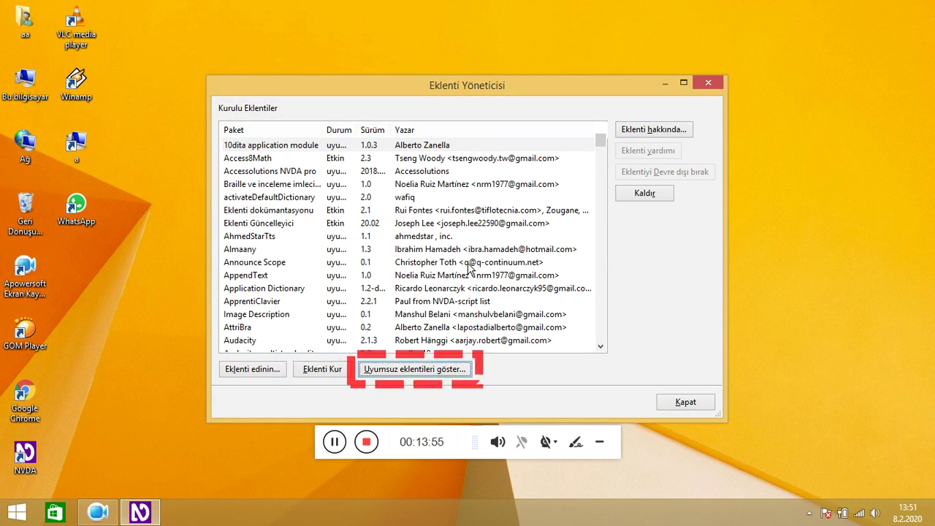
key("Tab")
key("Tab")
key("Tab")
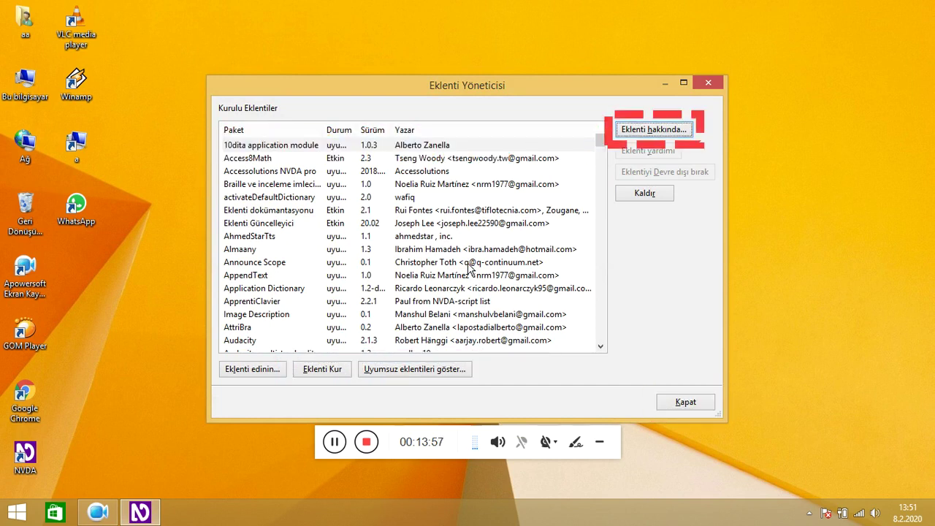
key("Tab")
key("Tab")
key("Tab")
key("Escape")
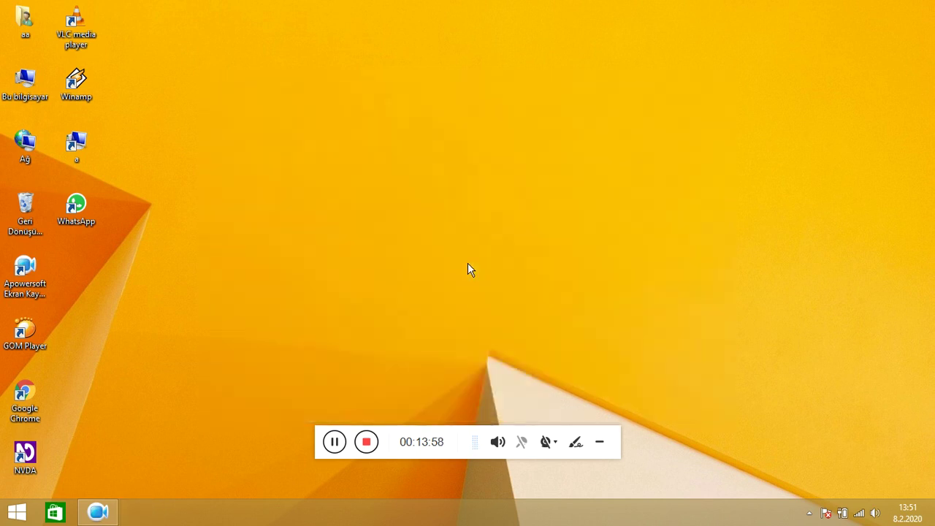
Step: Go through the entries of NVDA's Yardım list down to Eklenti dokümantasyonu
key("Insert+n")
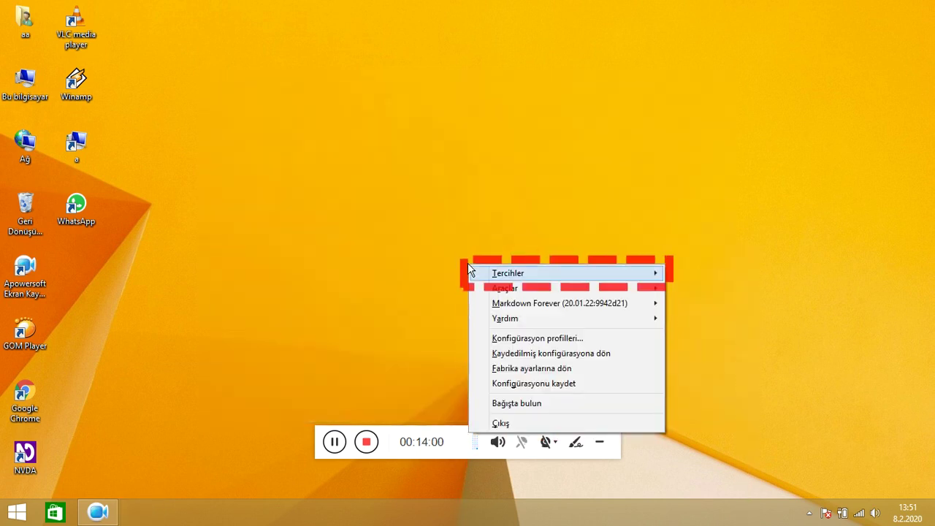
key("Down")
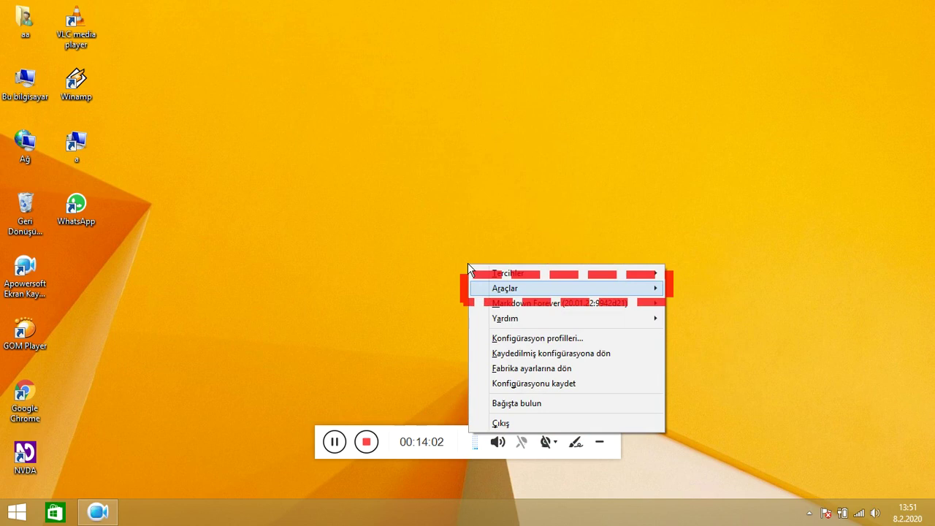
key("Down")
key("Down")
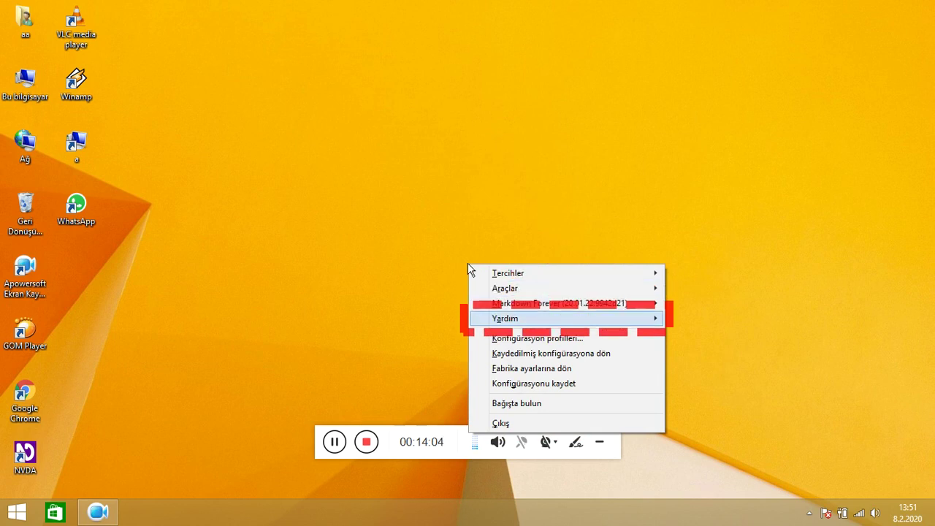
key("Right")
key("Down")
key("Down")
key("Down")
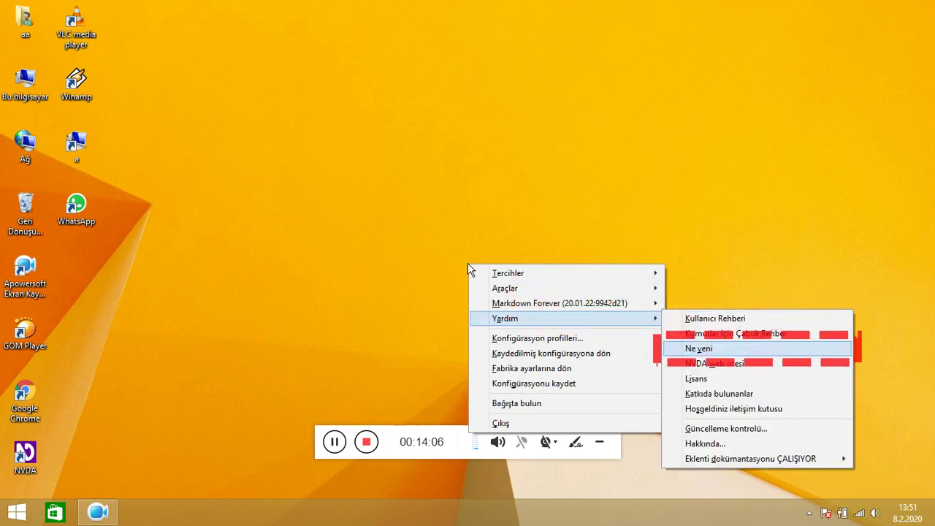
key("Down")
key("Down")
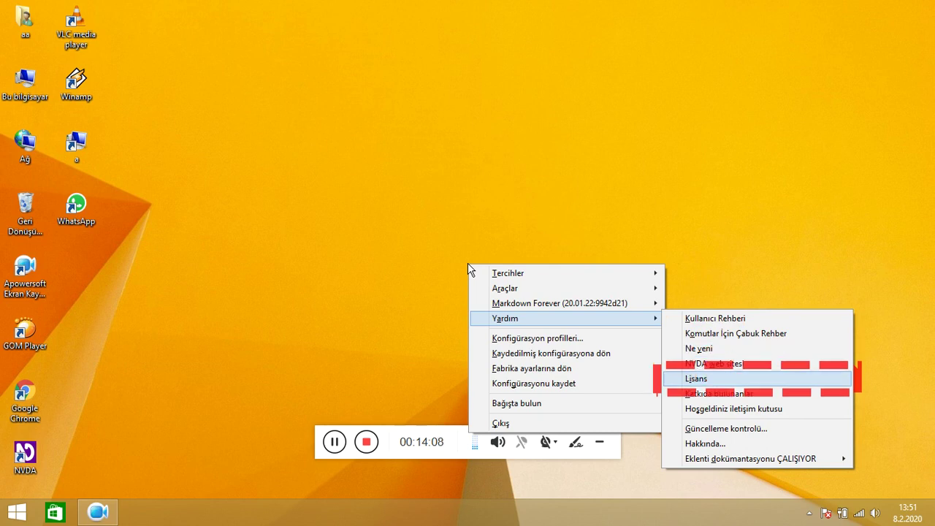
key("Down")
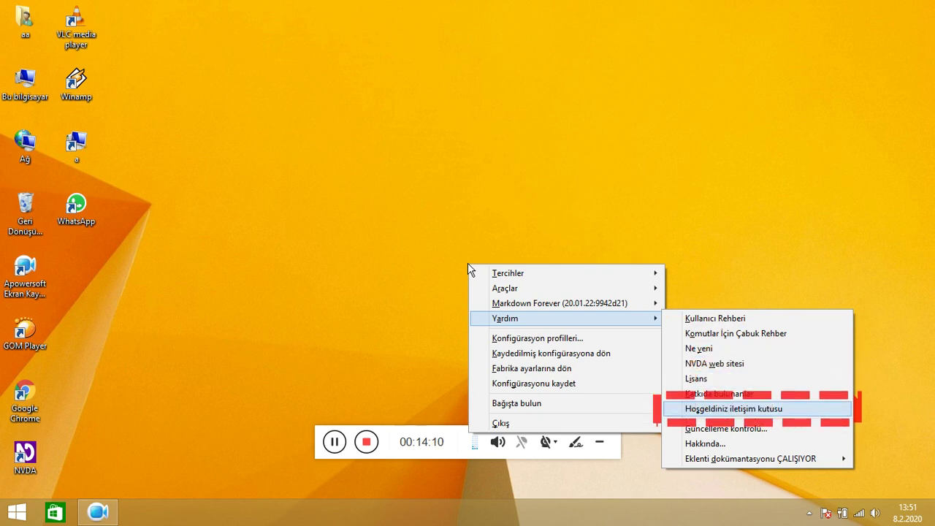
key("Down")
key("Down")
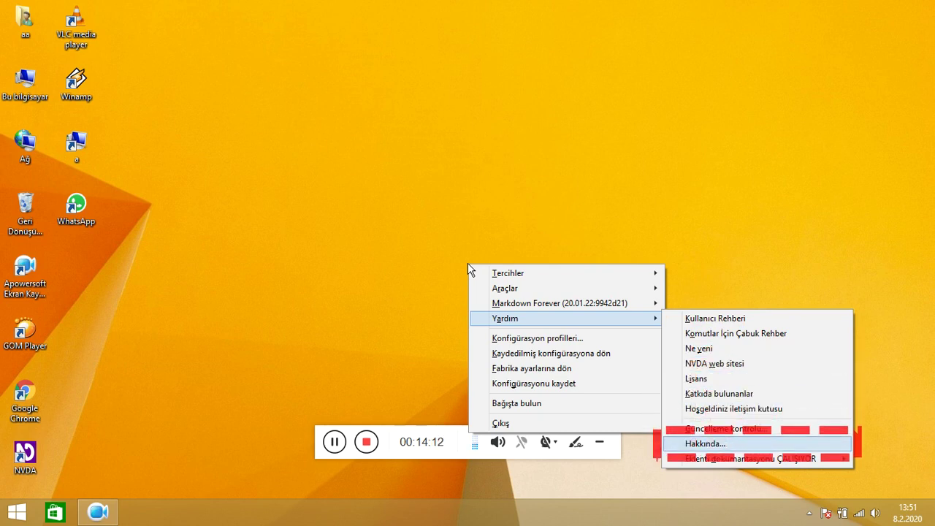
key("Down")
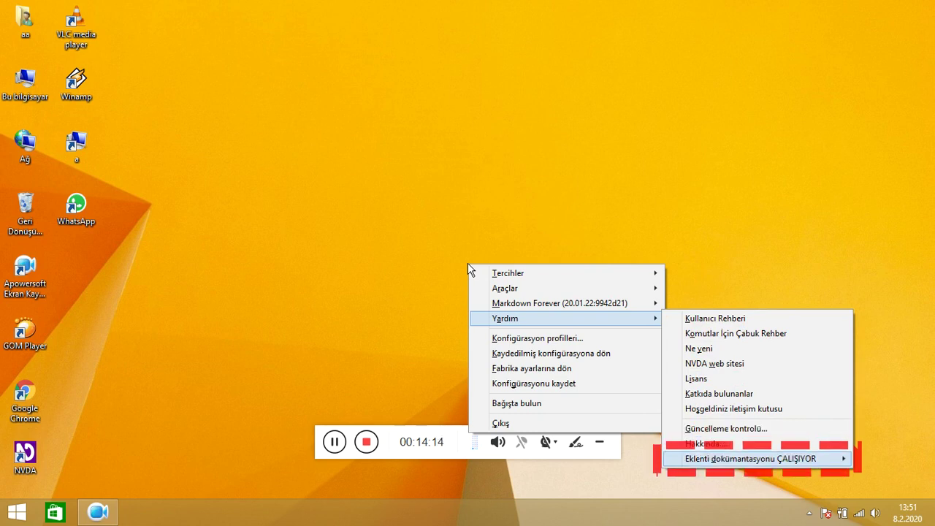
Step: Leave the Yardım list and review the remaining main NVDA entries from Konfigürasyon profilleri to Çıkış, ending back on Tercihler
key("Escape")
key("Down")
key("Down")
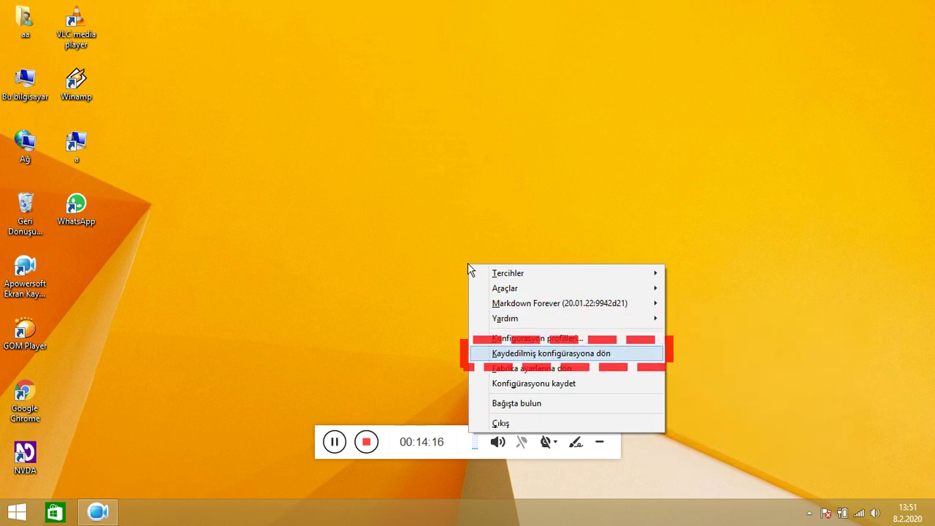
key("Down")
key("Down")
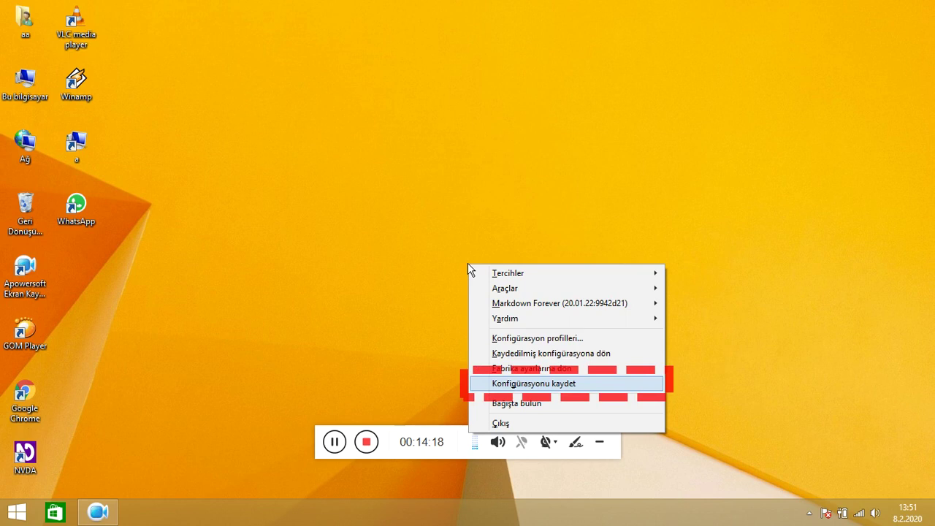
key("Down")
key("Down")
key("Down")
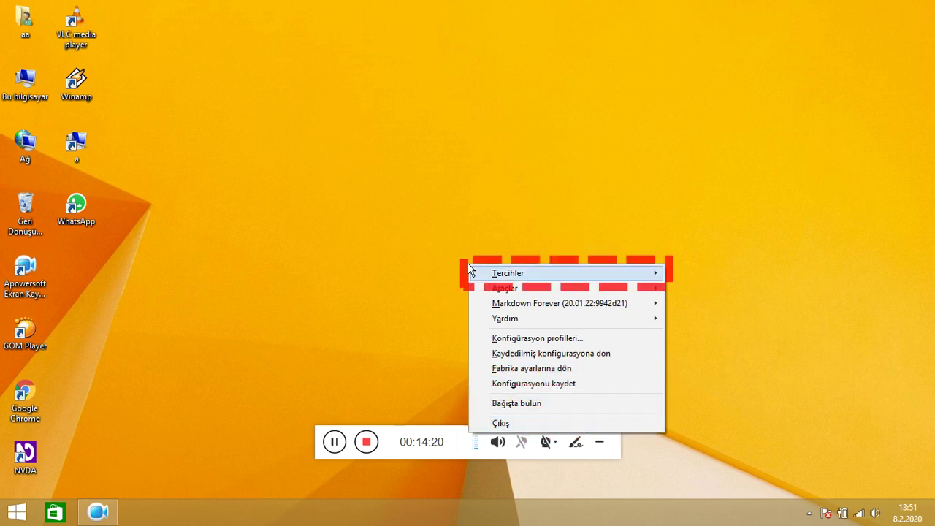
Step: Look into NVDA's Tercihler list and review the dictionaries offered under Konuşma sözlüğü
key("Right")
key("Down")
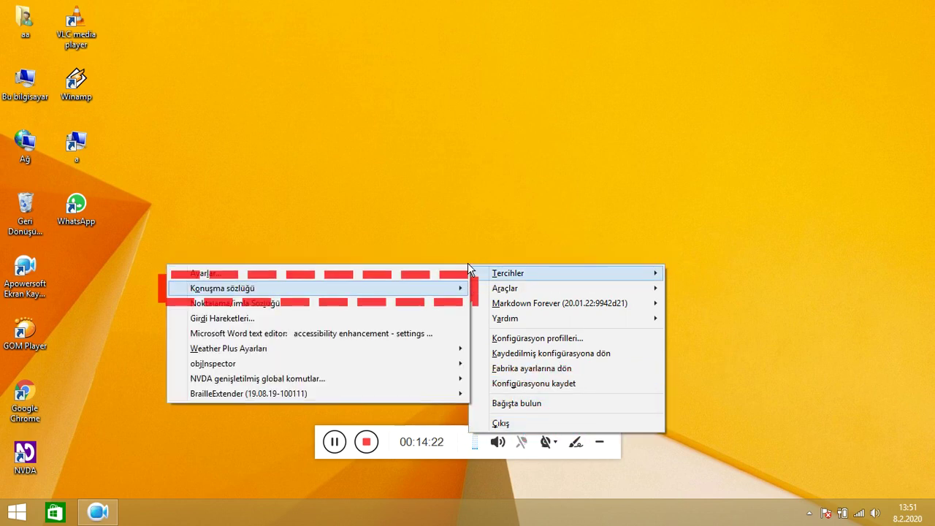
key("Down")
key("Down")
key("Up")
key("Up")
key("Right")
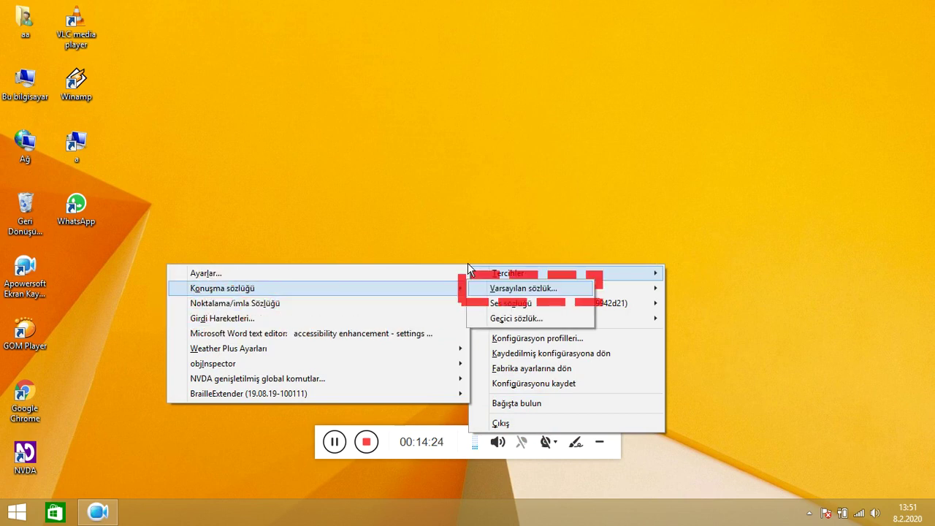
key("Down")
key("Down")
key("Down")
key("Down")
key("Left")
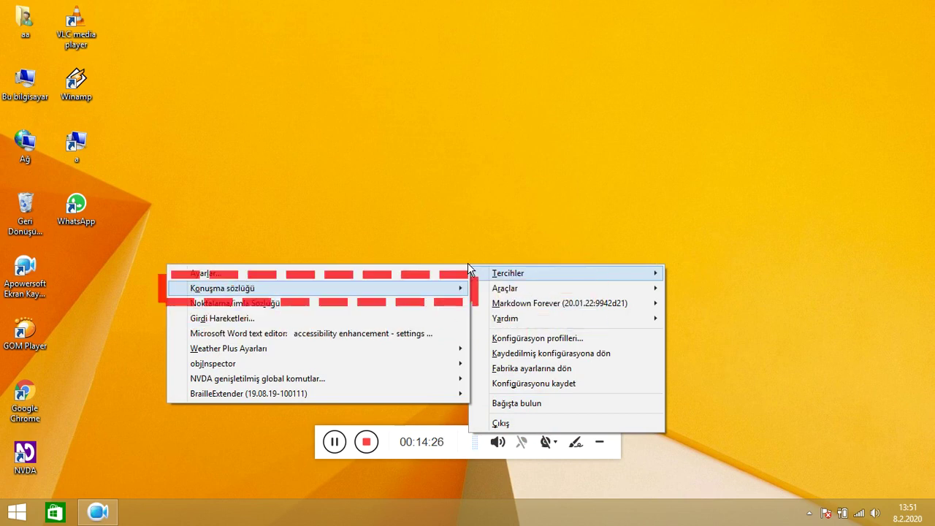
Step: Review the remaining Tercihler entries down to BrailleExtender, including a look into NVDA genişletilmiş global komutlar
key("Down")
key("Down")
key("Down")
key("Down")
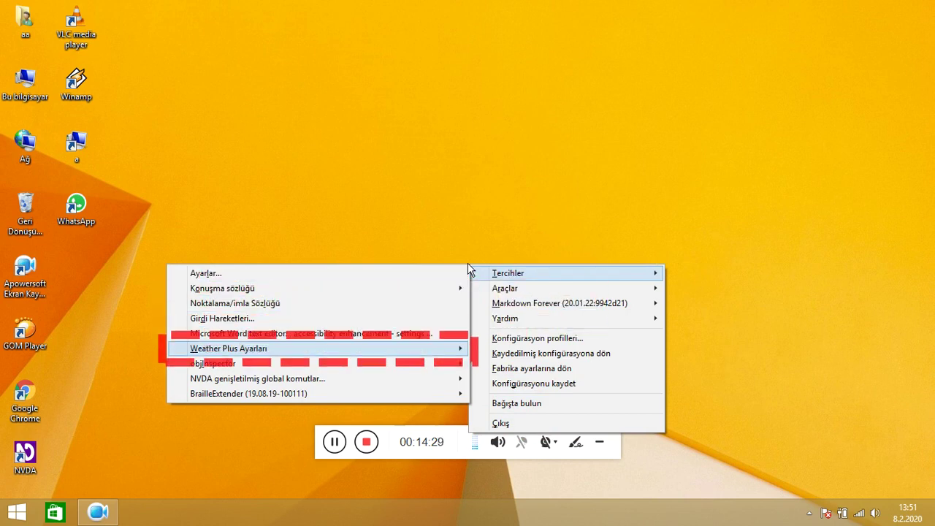
key("Down")
key("Down")
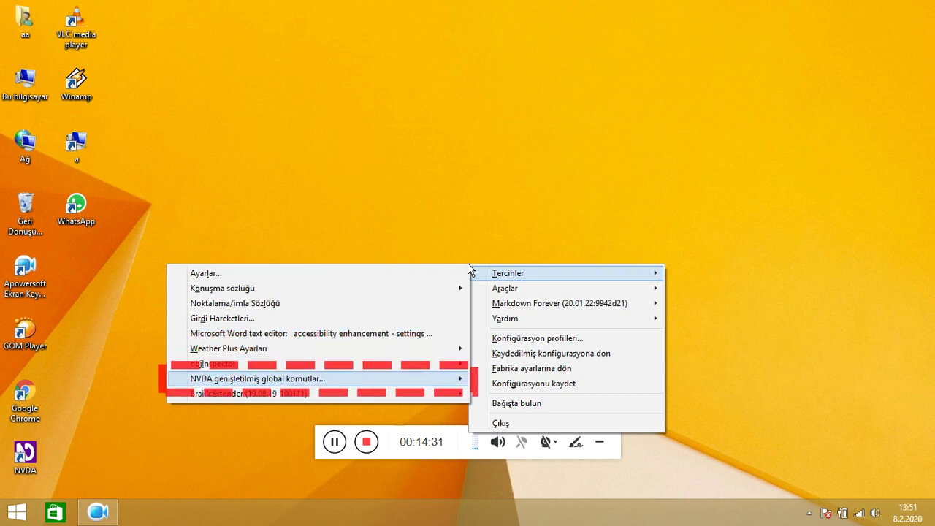
key("Down")
key("Up")
key("Right")
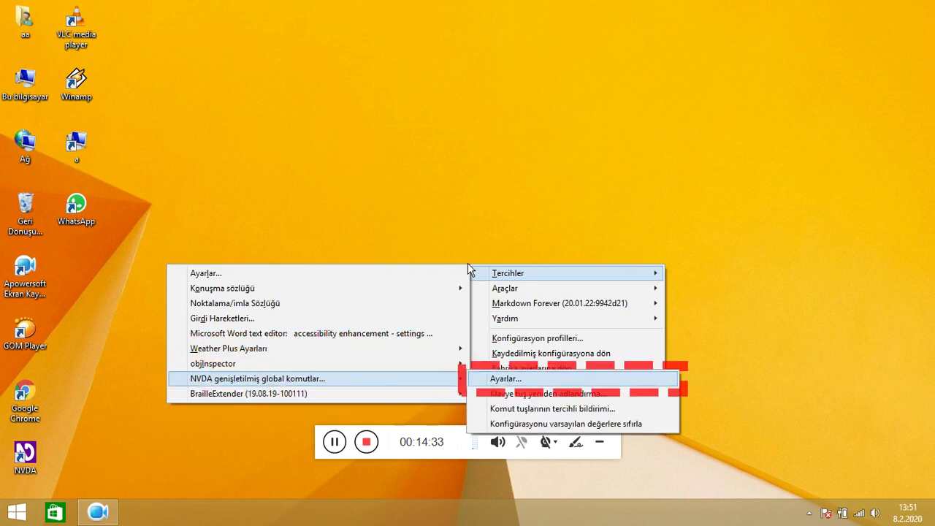
key("Left")
key("Down")
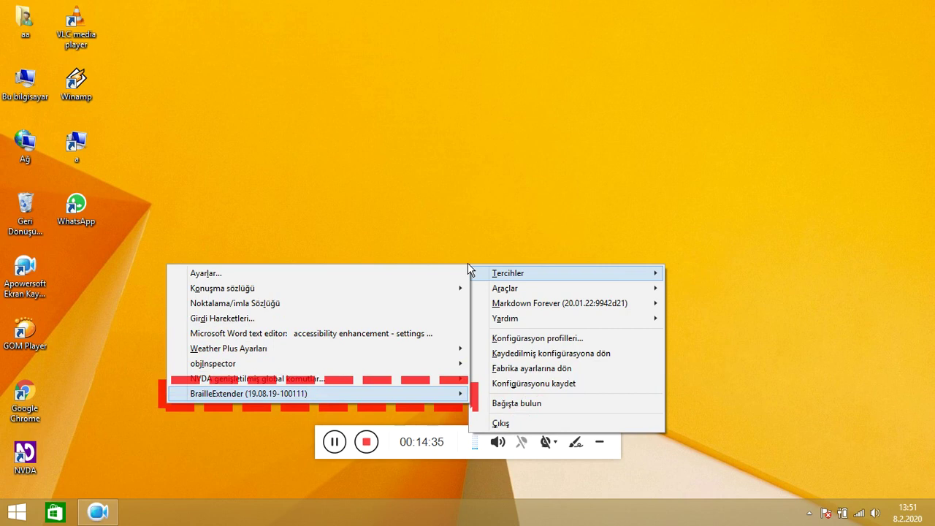
key("Down")
key("Left")
Step: Open the NVDA settings from Tercihler, select the Genel category and move to its Dil seçimi setting
key("Down")
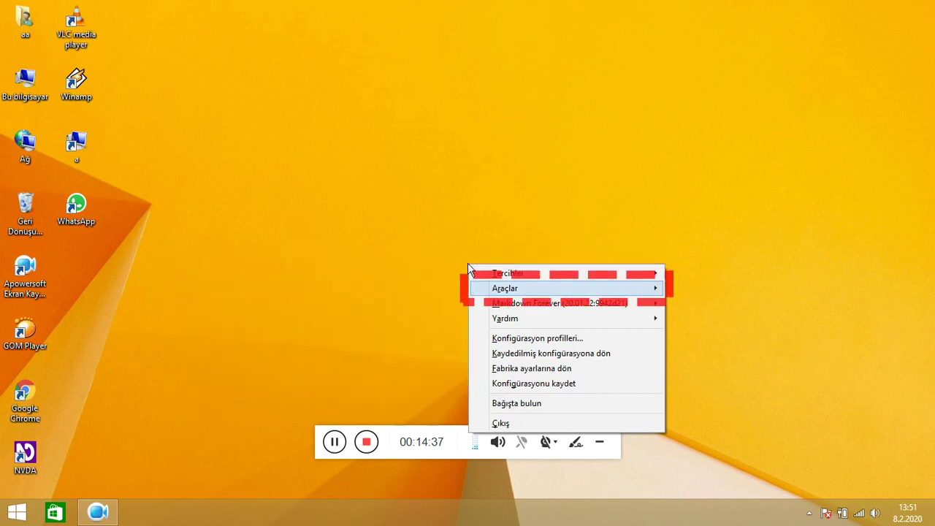
key("Up")
key("Right")
key("Return")
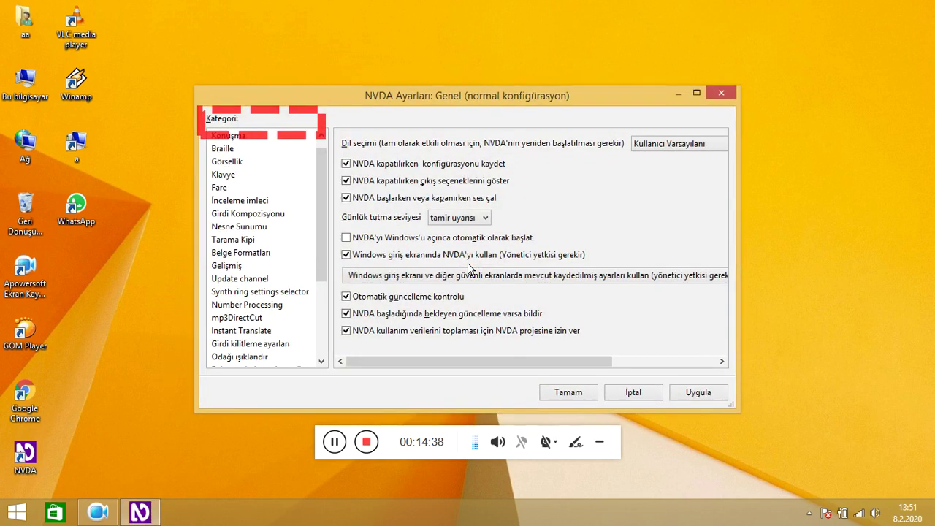
key("Down")
key("Down")
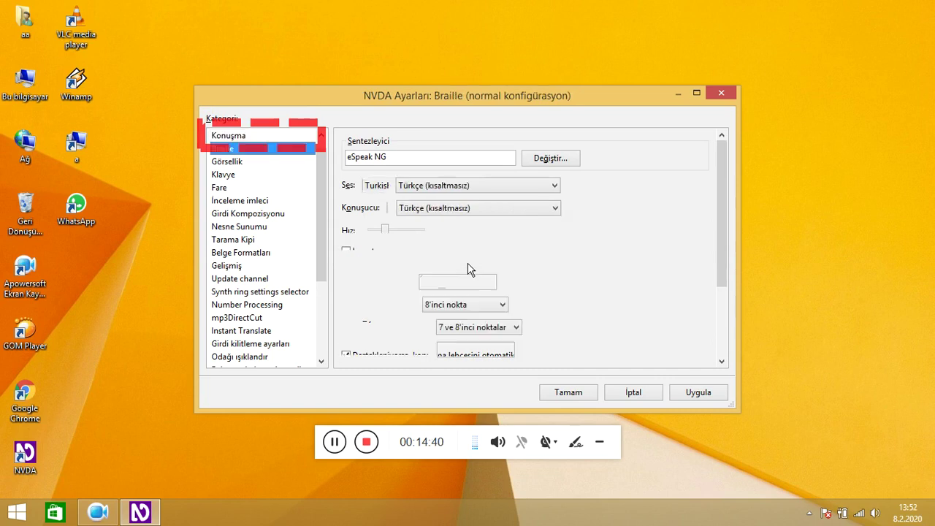
key("Up")
key("Up")
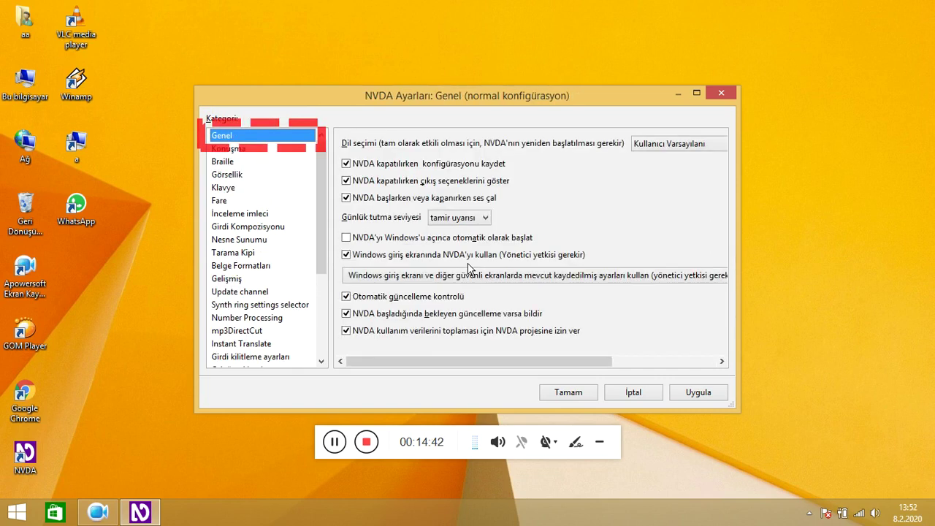
key("Tab")
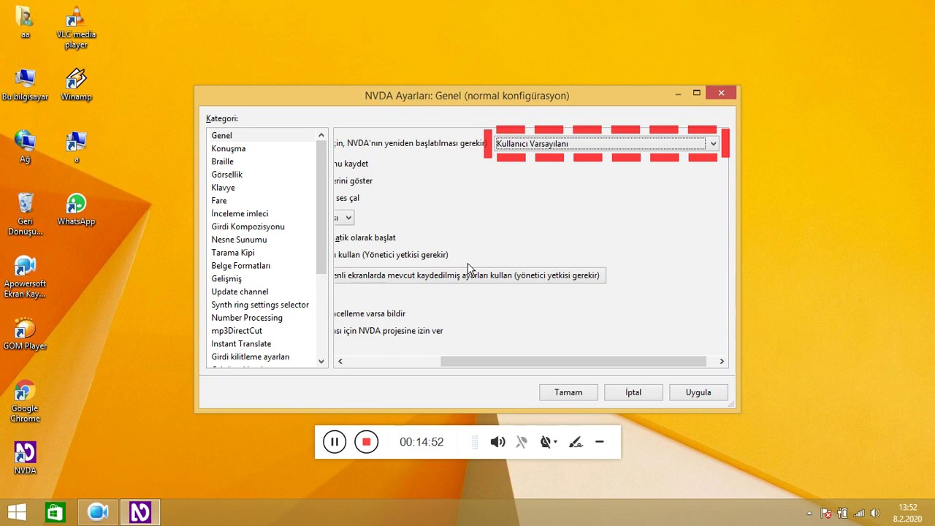
Step: Look through the Dil seçimi options, checking the entries starting with I and going from Çince (Basitleştirilmiş, Çin) to Vietnam dili
key("i")
key("i")
key("i")
key("i")
key("i")
key("Up")
key("Up")
key("Up")
key("Up")
key("Up")
key("Up")
key("Up")
key("Up")
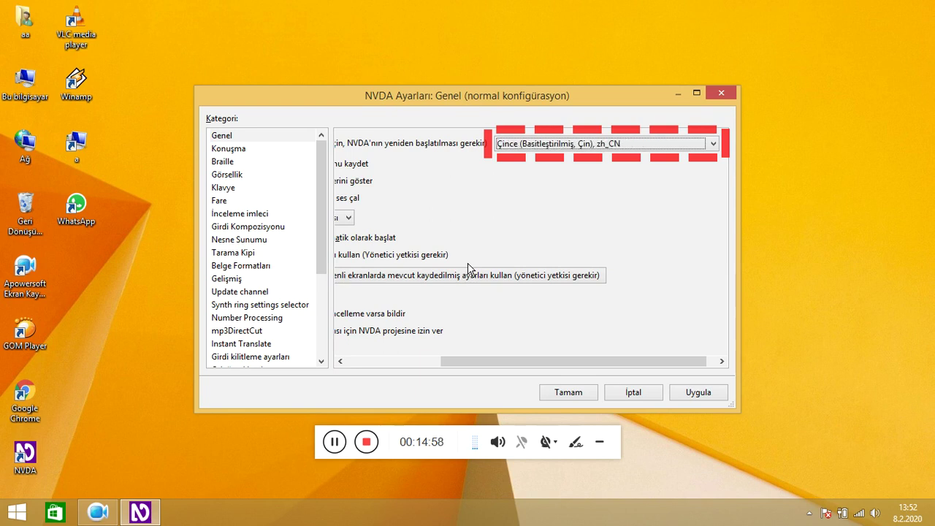
key("Up")
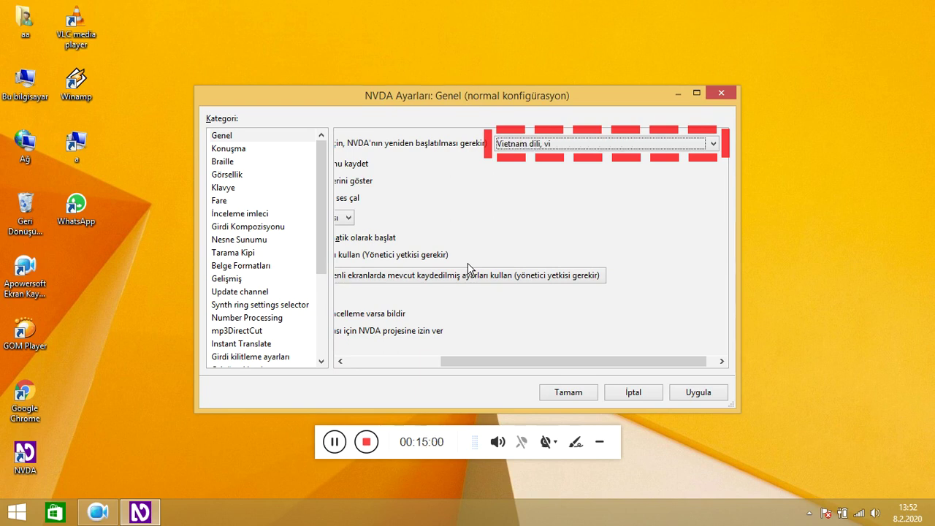
Step: Continue backwards through the interface languages from Vietnam dili to Norveç Dili, Nynorsk (Norveç)
key("Up")
key("Up")
key("Up")
key("Up")
key("Up")
key("Up")
key("Up")
key("Up")
key("Up")
key("Up")
key("Up")
key("Up")
key("Up")
key("Up")
key("Up")
key("Up")
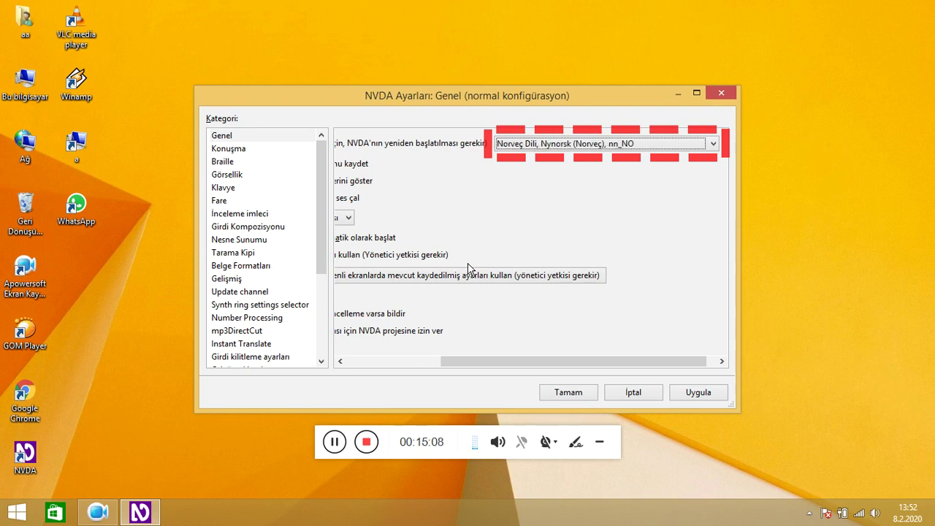
Step: Review the interface languages from Merkezi Kürtçe through Kuzey Kürtçesi to Gürcüce
key("Up")
key("Up")
key("Up")
key("Up")
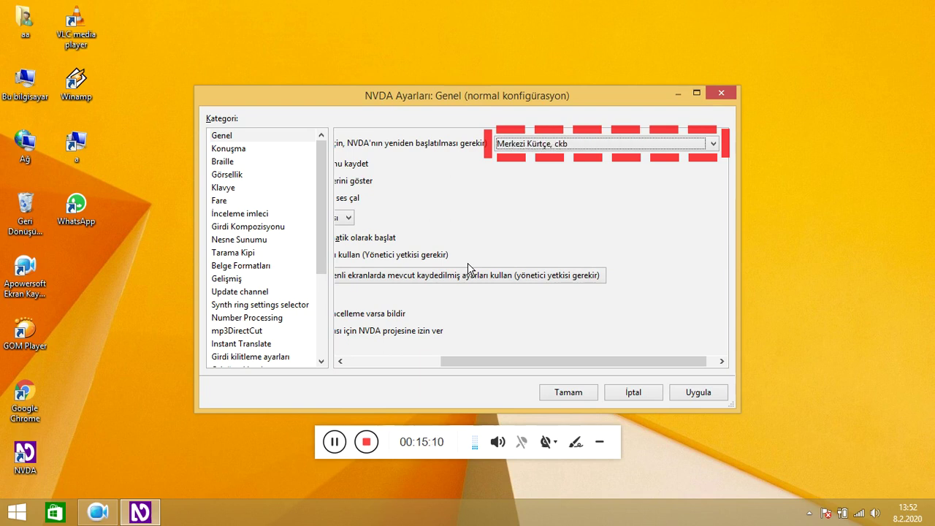
key("Down")
key("Up")
key("Up")
key("Up")
key("Up")
key("Up")
key("Up")
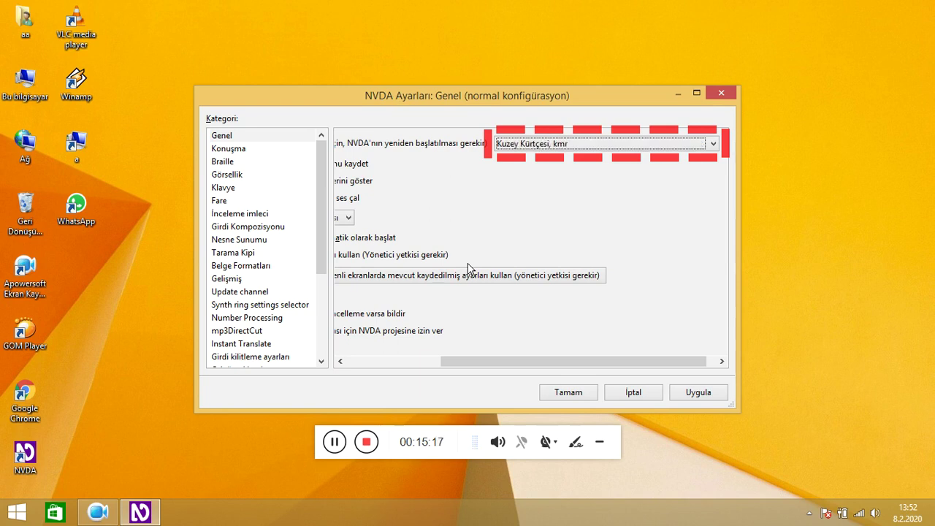
key("Up")
key("Up")
key("Up")
key("Up")
key("Up")
key("Up")
key("Up")
key("Up")
key("Up")
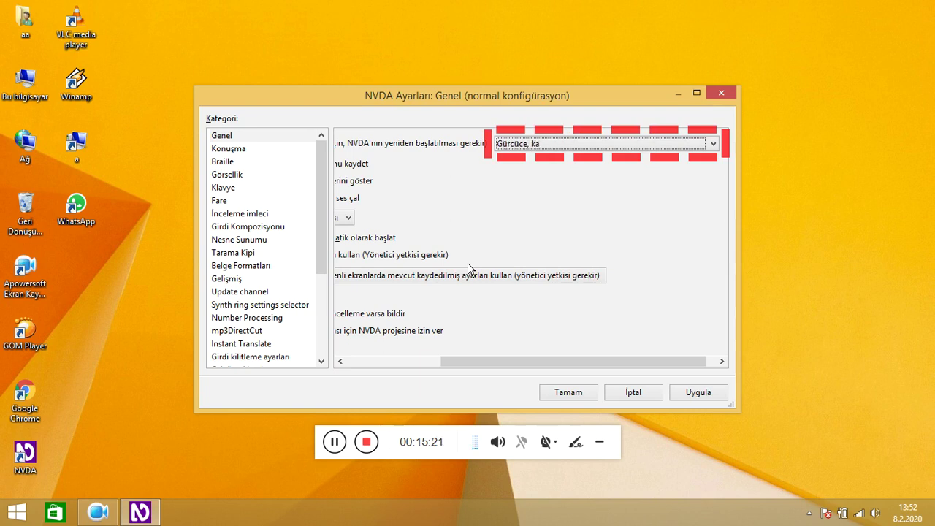
Step: Review the remaining interface languages from Gürcüce back to Afrikaner dili (Güney Afrika)
key("Up")
key("Up")
key("Up")
key("Up")
key("Up")
key("Up")
key("Up")
key("Up")
key("Up")
key("Up")
key("Up")
key("Up")
key("Up")
key("Up")
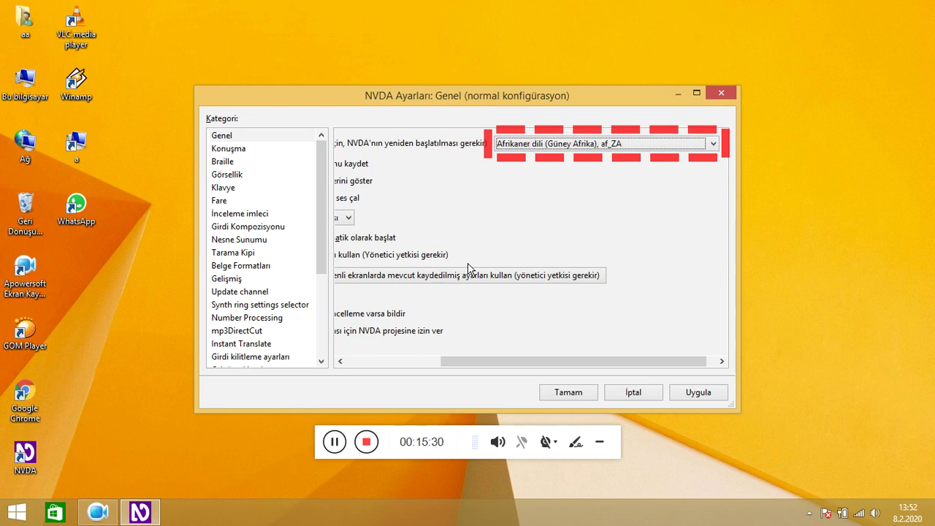
Step: Set the Dil seçimi option back to Kullanıcı Varsayılanı after skimming the languages around Kuzey Kürtçesi
key("Page_Down")
key("Page_Down")
key("Page_Down")
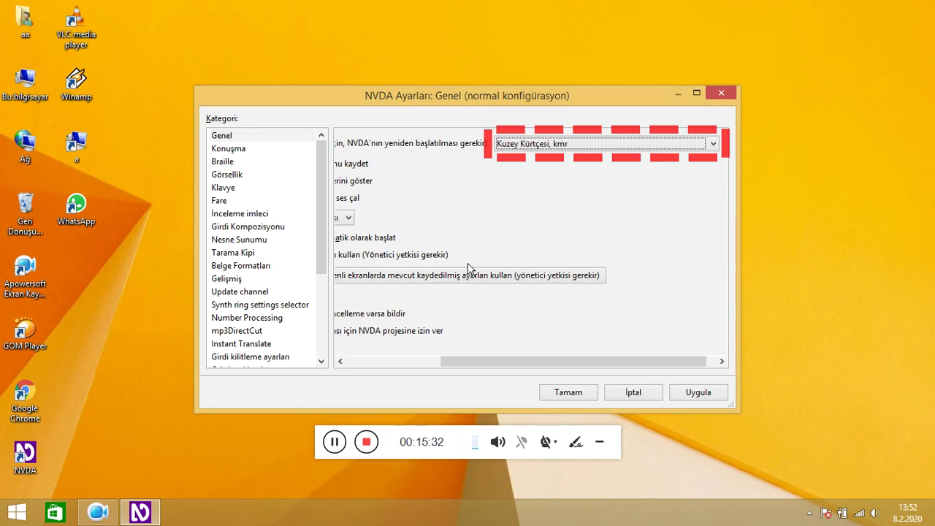
key("Up")
key("Up")
key("Up")
key("Up")
key("Up")
key("Up")
key("Home")
Step: Review the other Genel settings from saving the configuration on exit to usage data collection, returning to the category list
key("Tab")
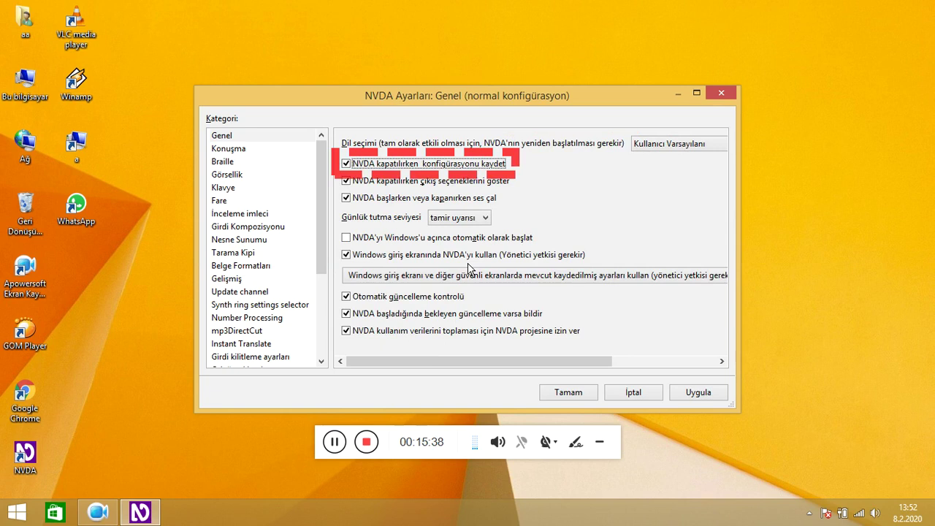
key("Down")
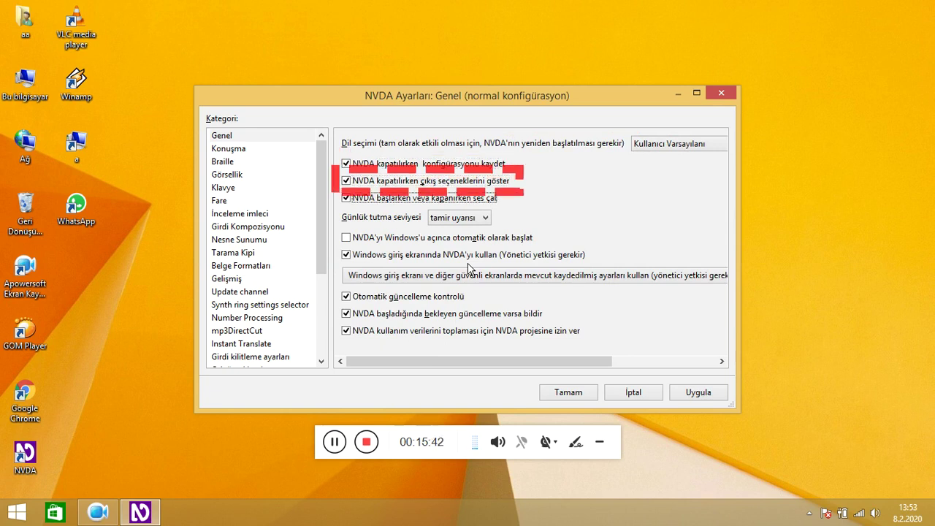
key("Tab")
key("Tab")
key("Tab")
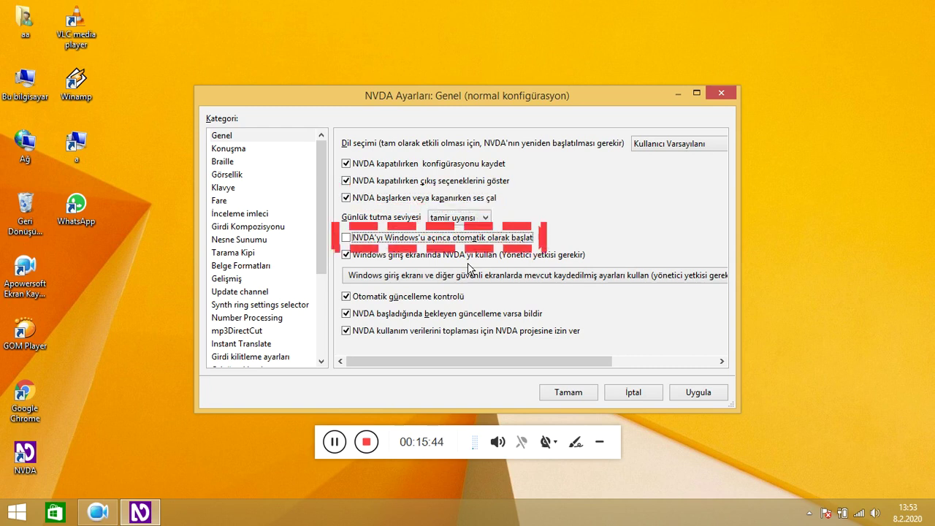
key("Tab")
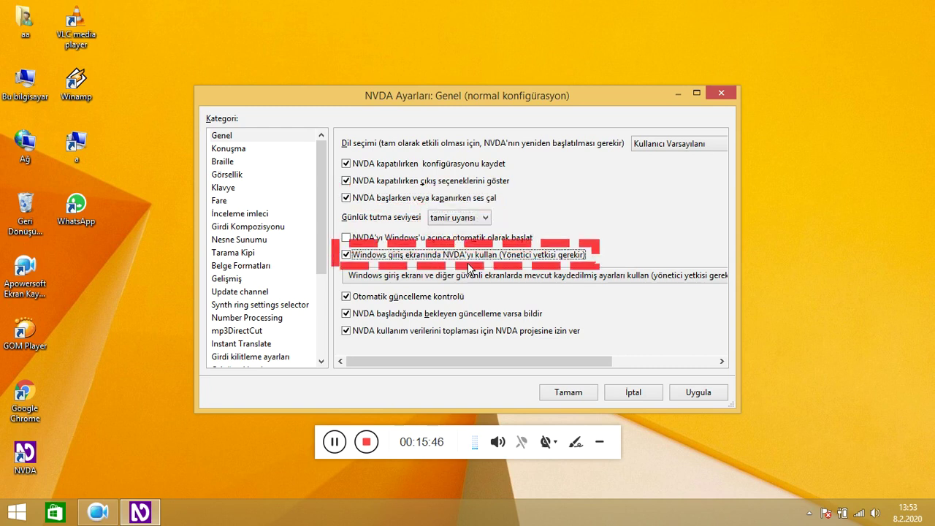
key("Tab")
key("Tab")
key("Tab")
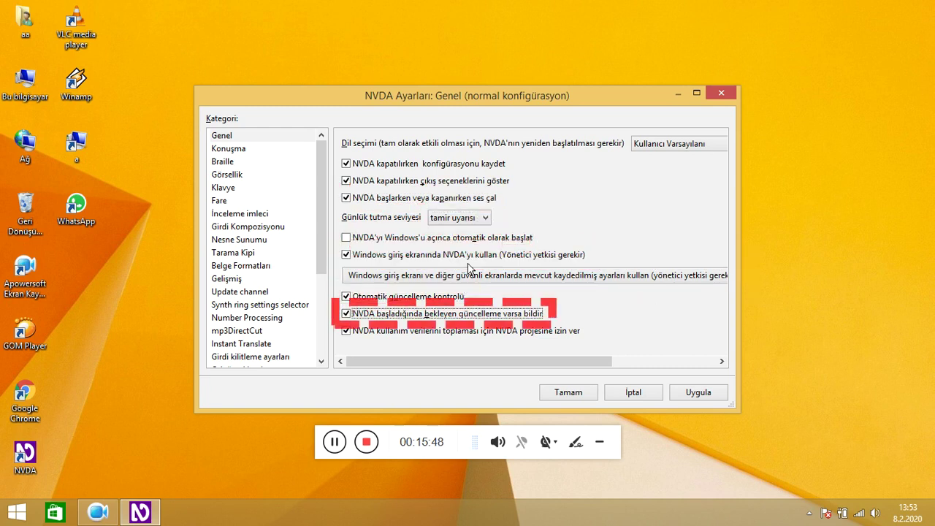
key("Tab")
key("Tab")
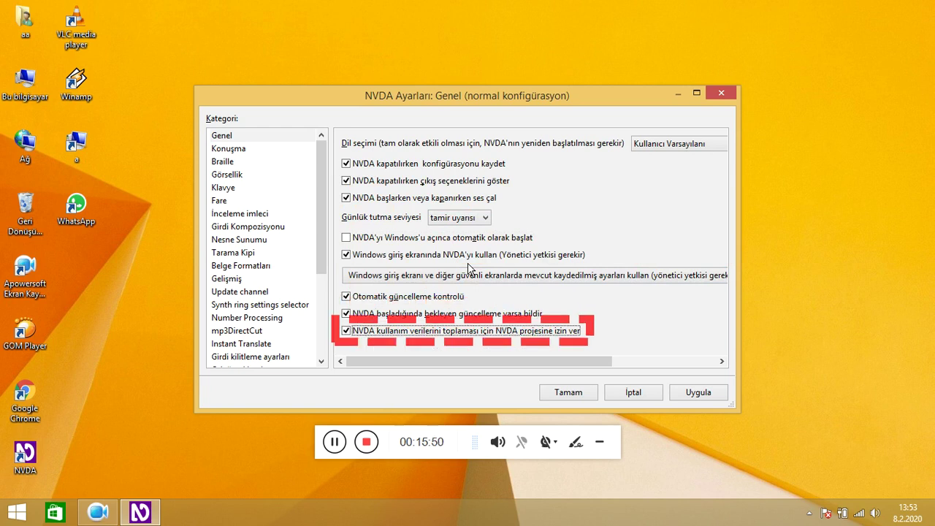
key("Tab")
key("Tab")
key("Tab")
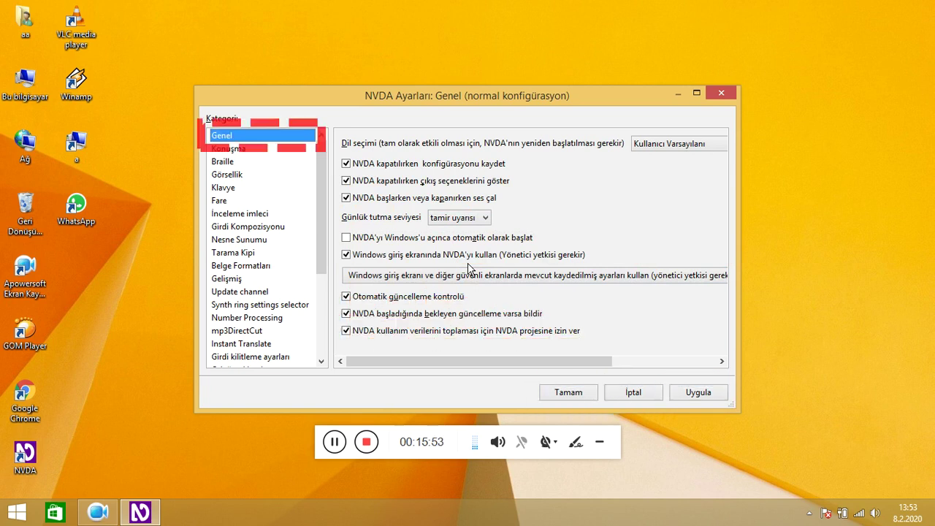
Step: Select the Braille category and review its settings from Braille ekran through the output and input tables to İmleç sinyali
key("Down")
key("Down")
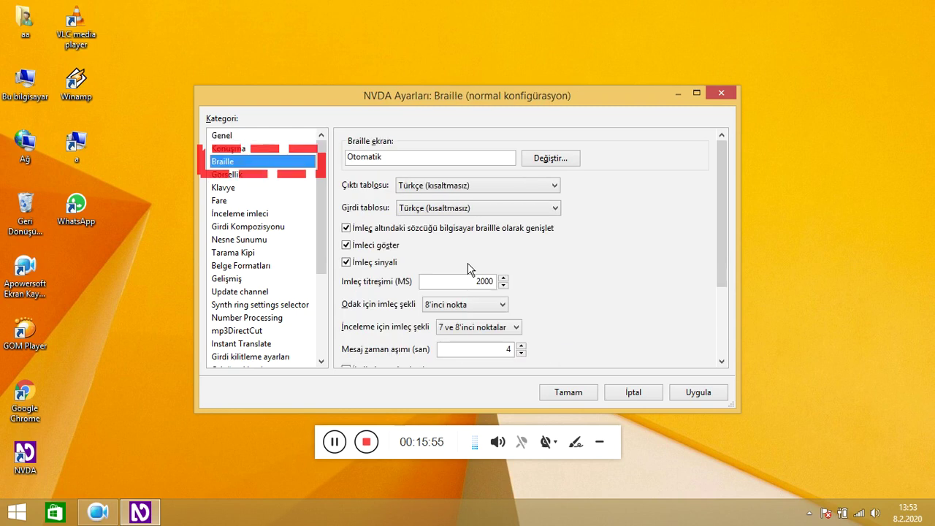
key("Tab")
key("Tab")
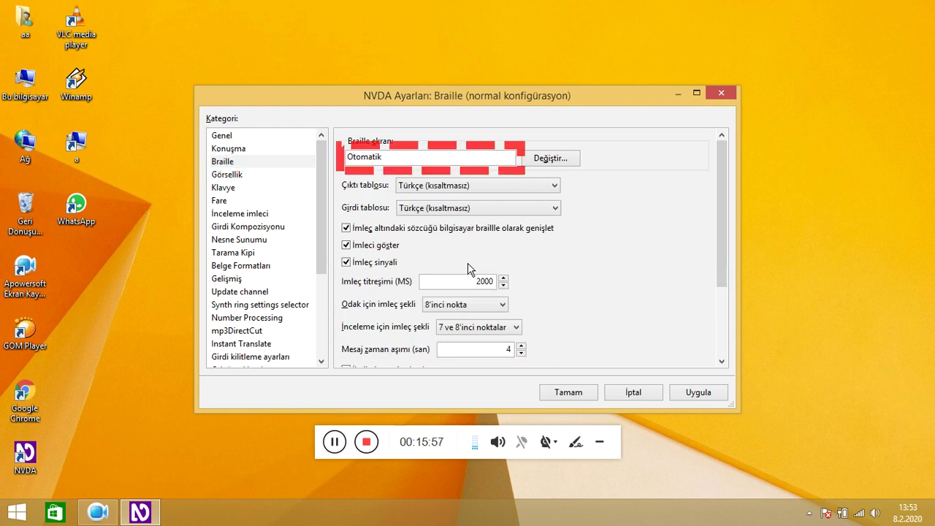
key("Tab")
key("Tab")
key("Tab")
key("Tab")
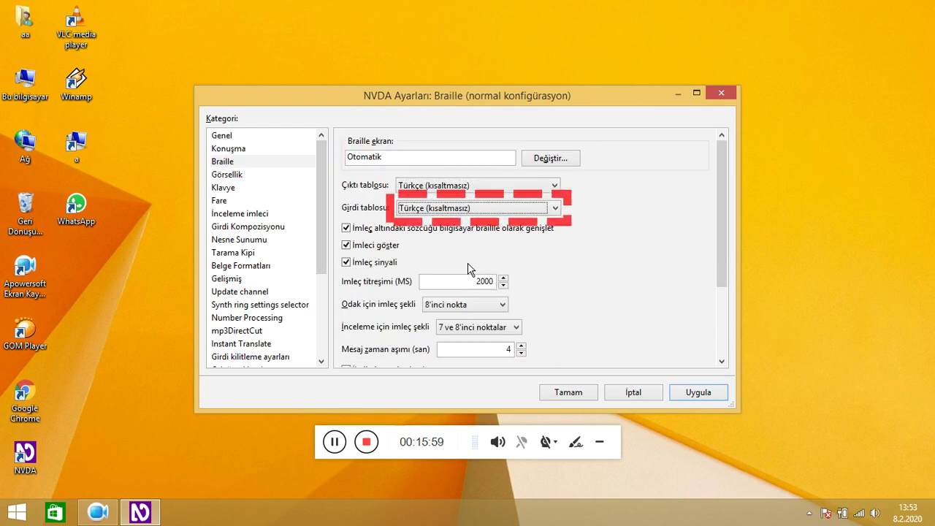
key("Tab")
key("Tab")
key("Tab")
key("Tab")
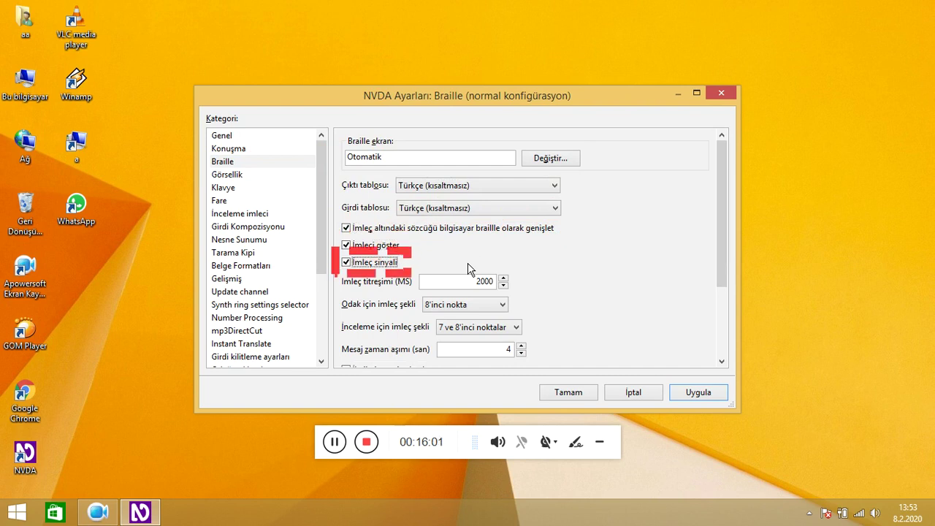
Step: Review the remaining Braille settings from İmleç titreşimi (MS) to Odak içerik sunumu, ending on Uygula
key("Tab")
key("Tab")
key("Tab")
key("Tab")
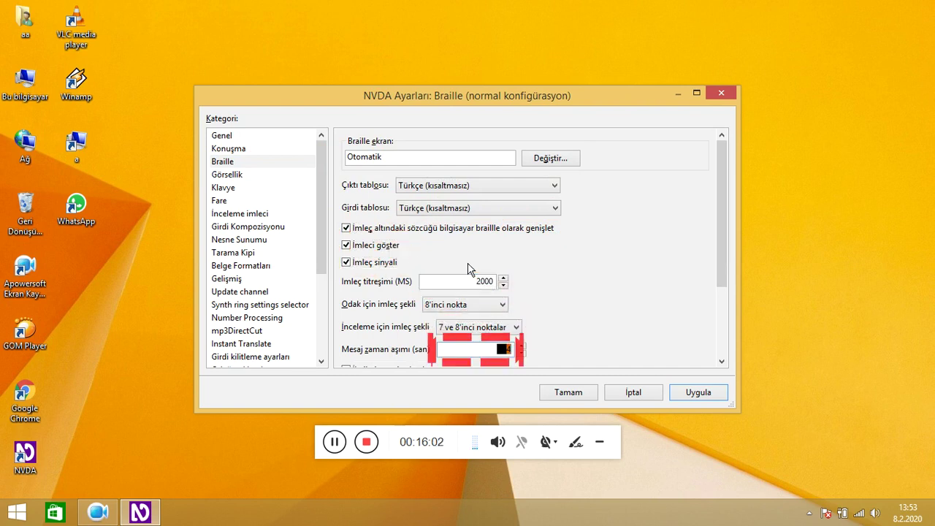
key("Tab")
key("Tab")
key("Tab")
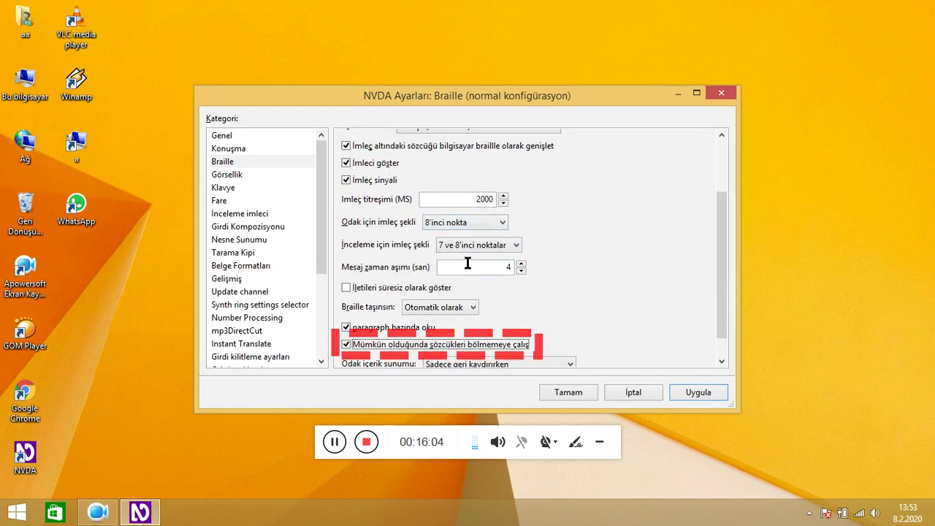
key("Tab")
key("Tab")
key("Tab")
key("Tab")
key("Tab")
key("Tab")
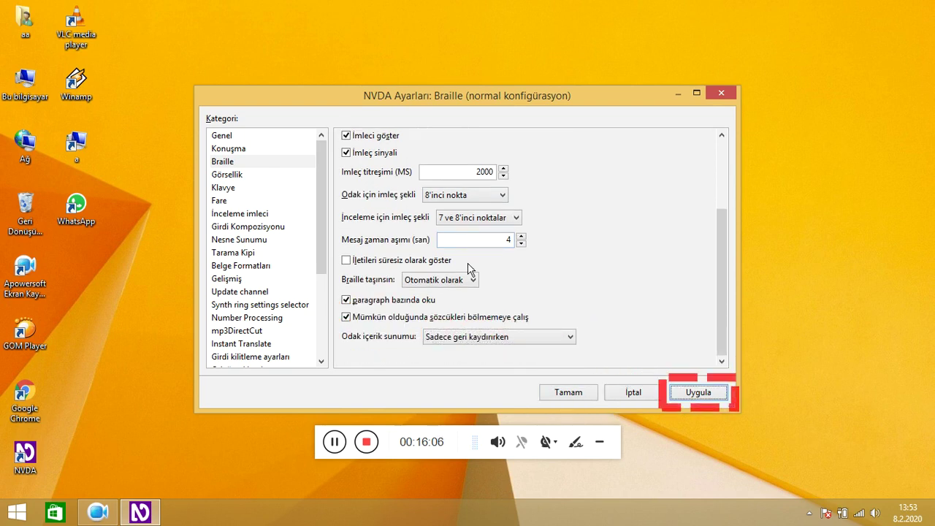
Step: Go through the Braille settings a second time, from the category list down to Odak içerik sunumu
key("Tab")
key("Tab")
key("Tab")
key("Tab")
key("Tab")
key("Tab")
key("Tab")
key("Tab")
key("Tab")
key("Tab")
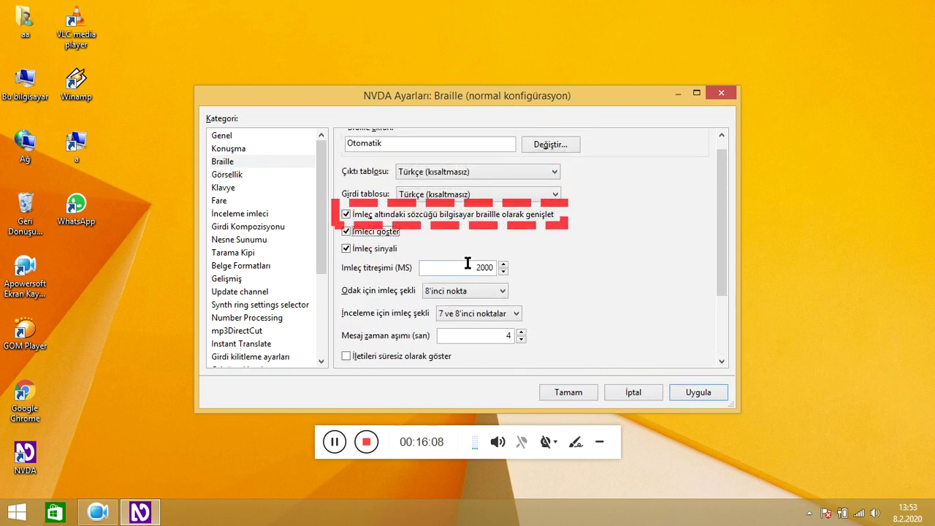
key("Tab")
key("Tab")
key("Tab")
key("Tab")
key("Tab")
key("Tab")
key("Tab")
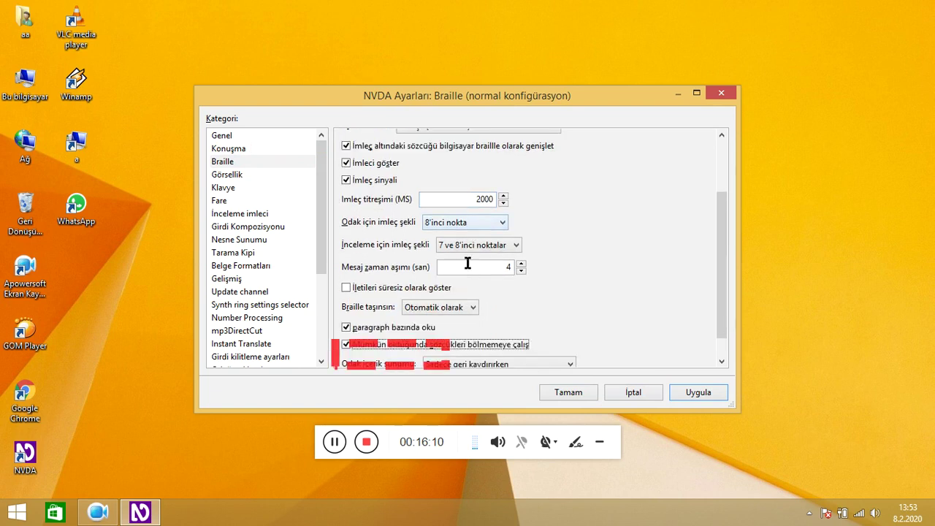
Step: Look past the Görsellik and Fare categories, return to Klavye and move to its Klavye düzeni setting
key("Down")
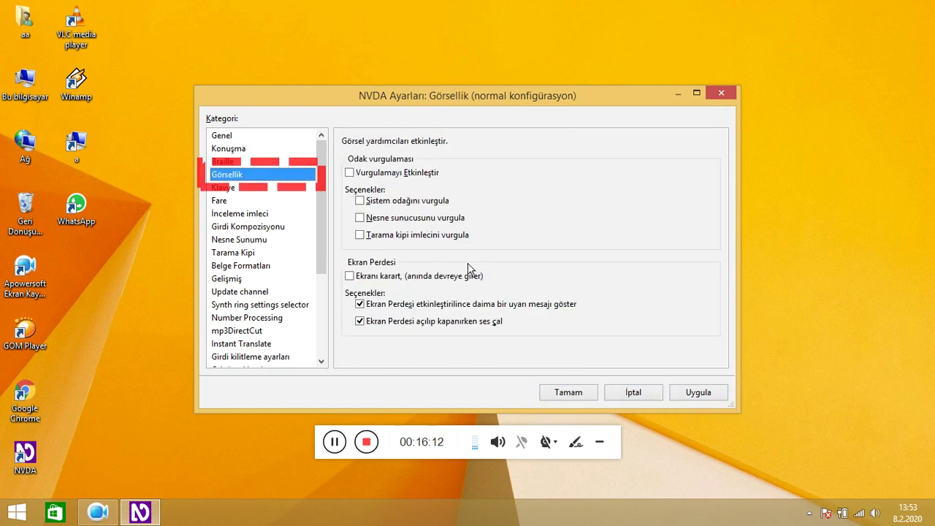
key("Down")
key("Down")
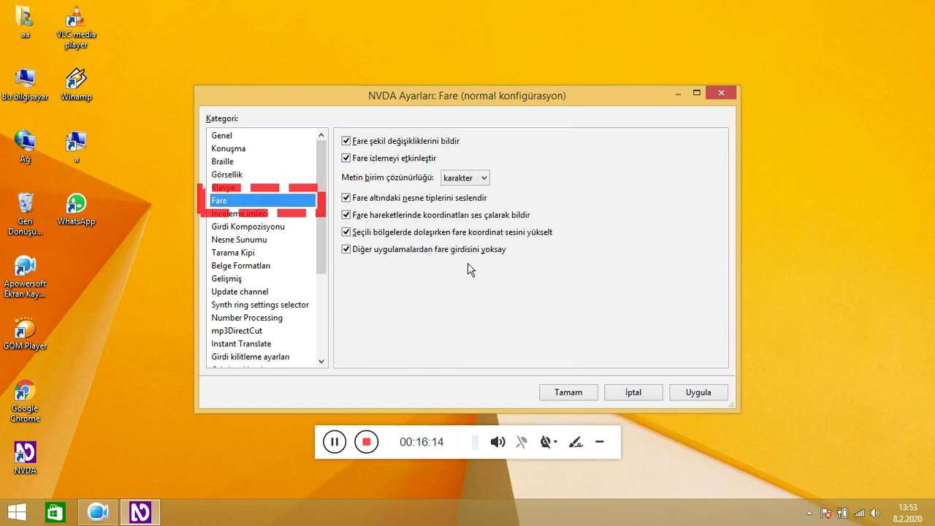
key("Up")
key("Tab")
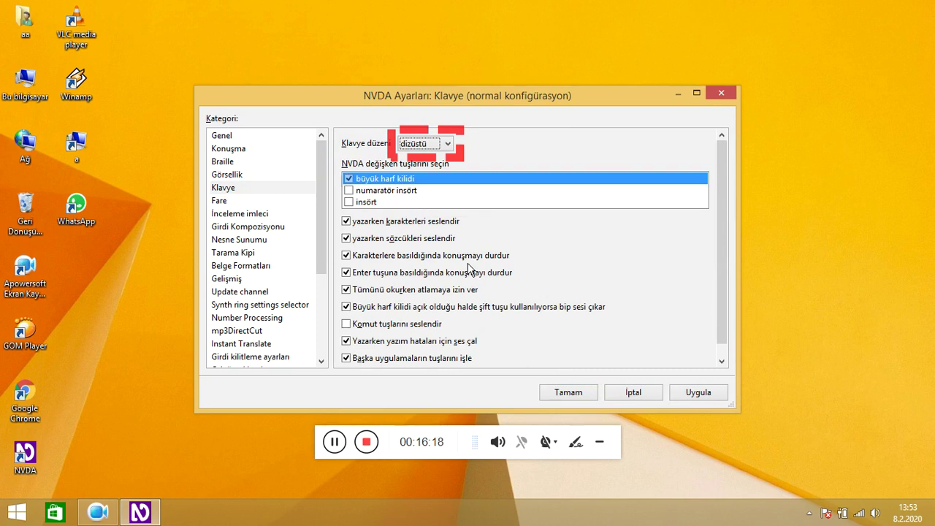
Step: Review the Klavye settings from the NVDA modifier keys to Başka uygulamaların tuşlarını işle, ending on İptal
key("Tab")
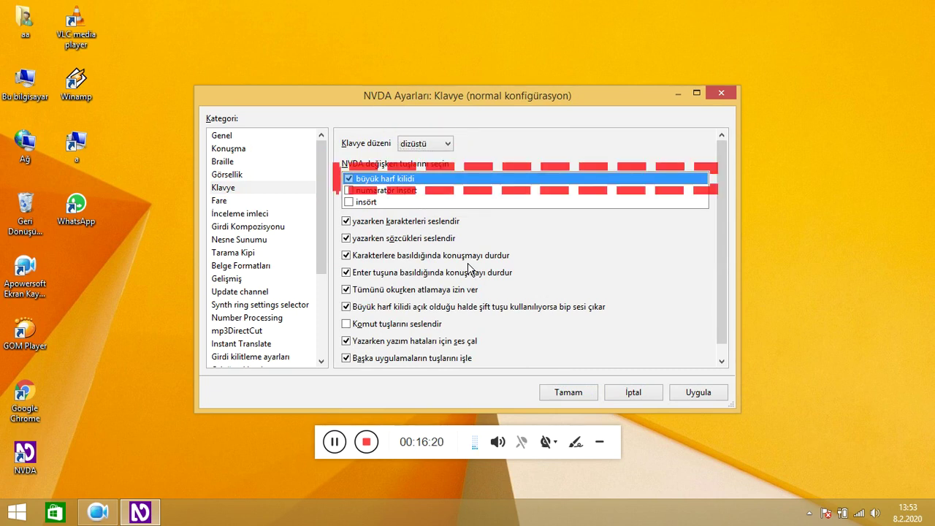
key("Tab")
key("Tab")
key("Tab")
key("Tab")
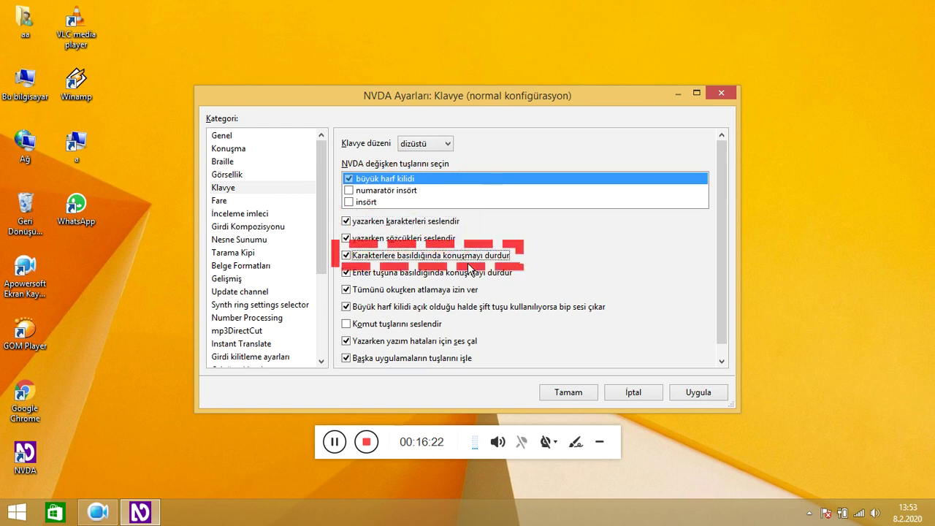
key("Tab")
key("Tab")
key("Tab")
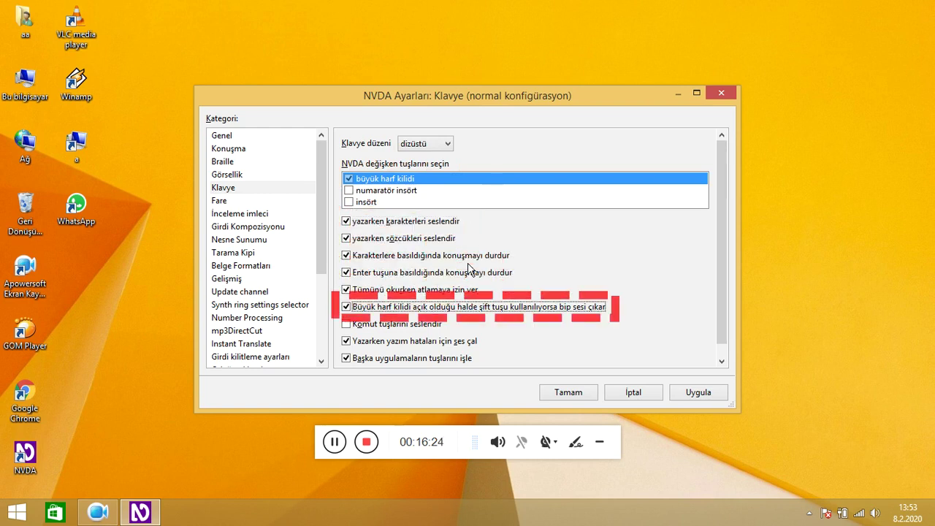
key("Tab")
key("Tab")
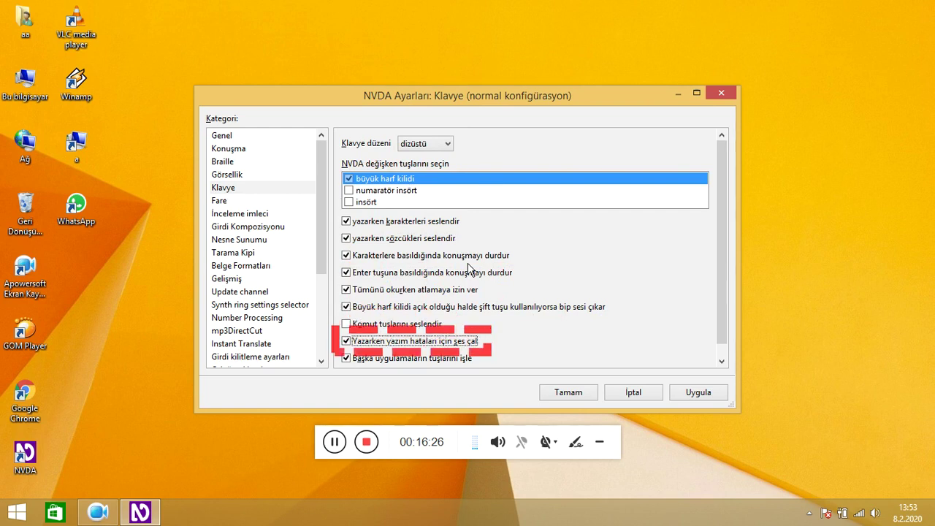
key("Tab")
key("Tab")
key("Tab")
key("Tab")
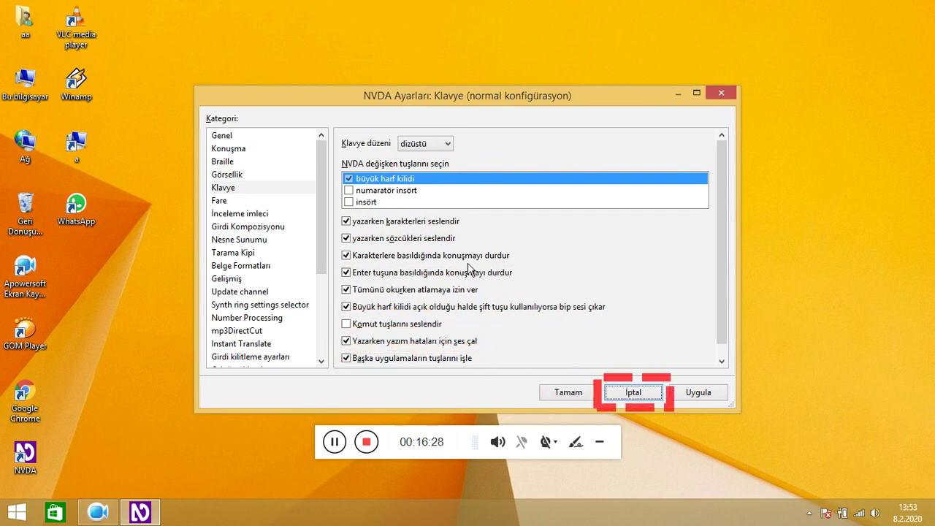
Step: Review the Fare settings from Fare şekil değişikliklerini bildir to Diğer uygulamalardan fare girdisini yoksay, returning to the category list
key("Down")
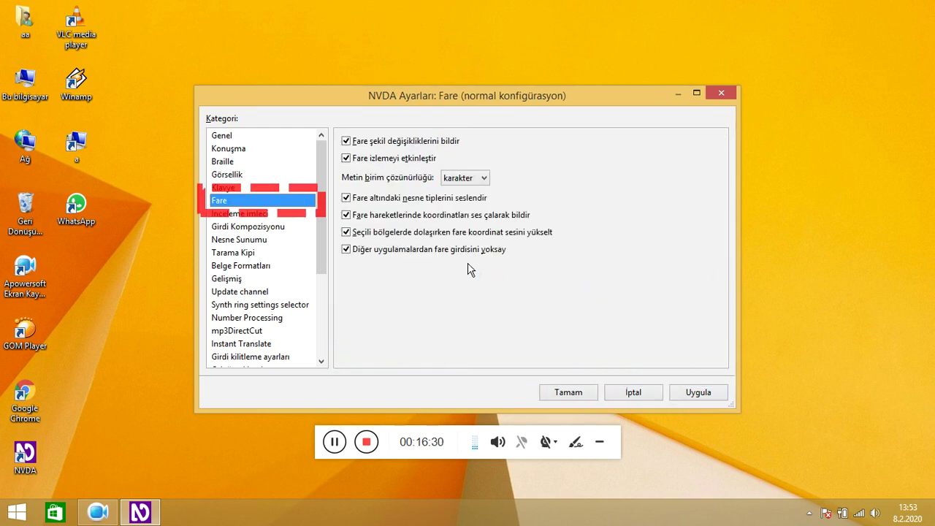
key("Tab")
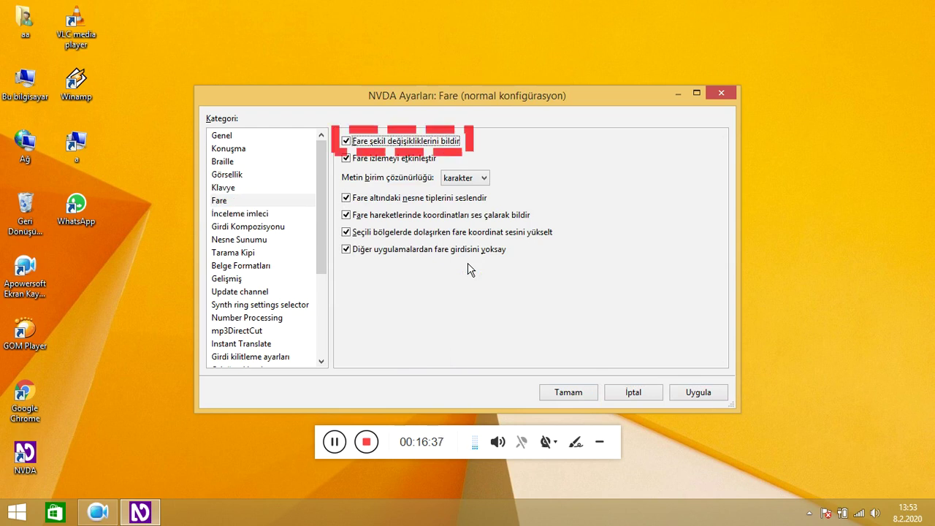
key("Tab")
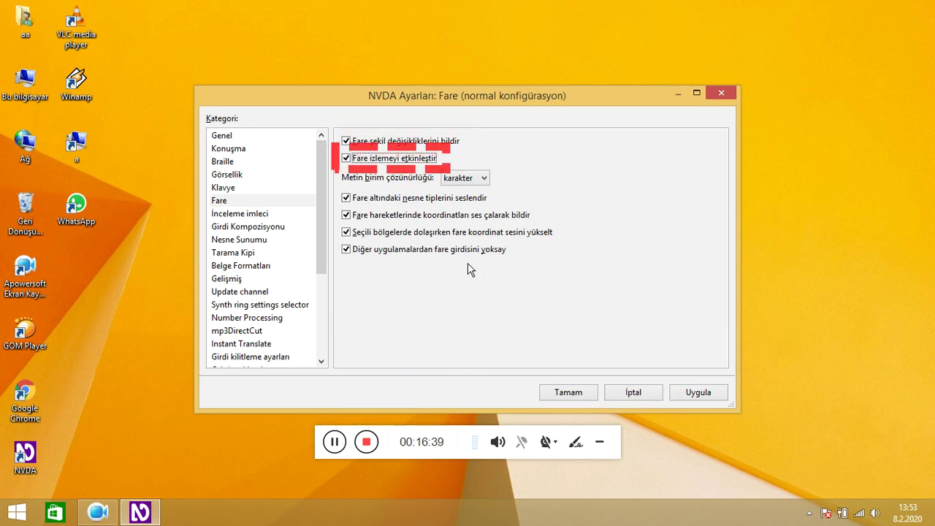
key("Tab")
key("Tab")
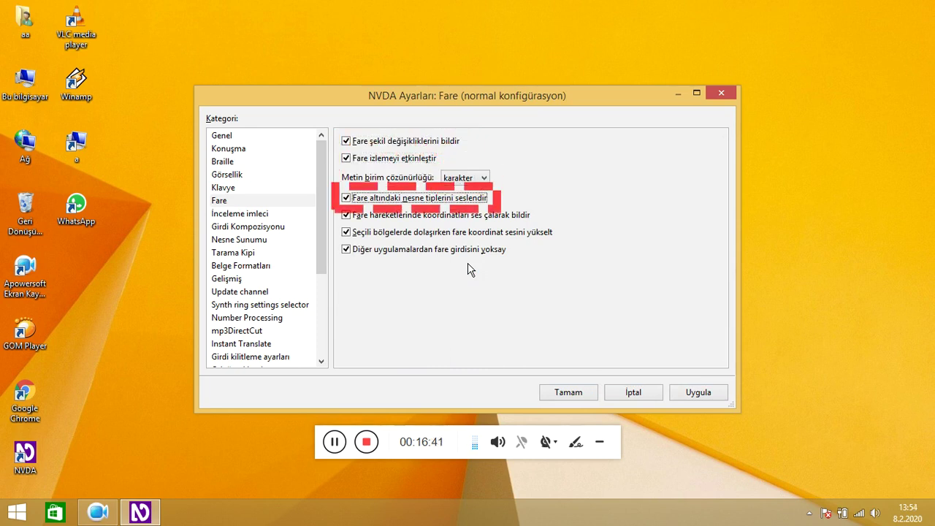
key("Tab")
key("Tab")
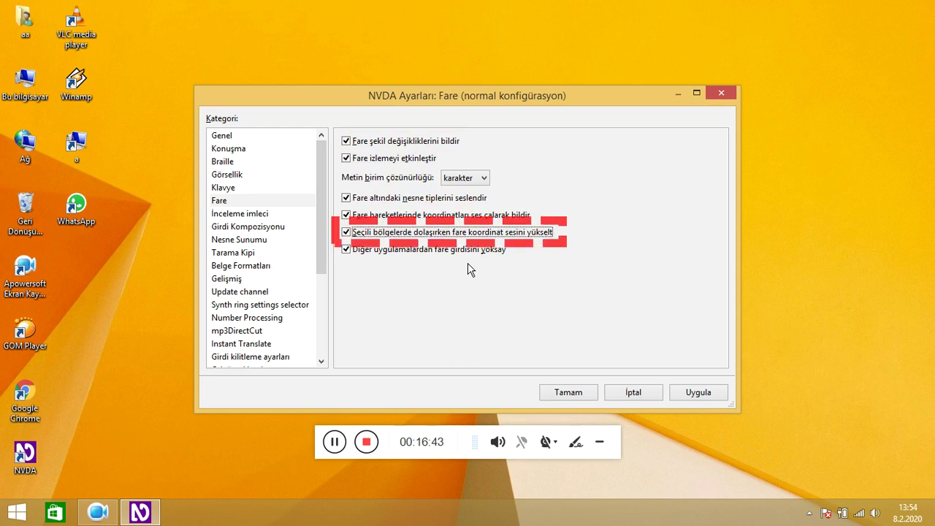
key("Tab")
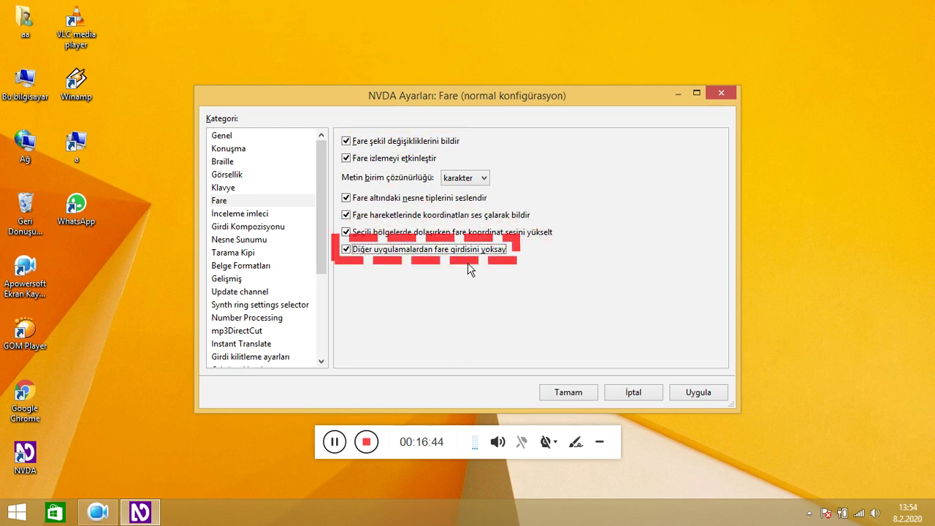
key("Tab")
key("Tab")
key("Tab")
key("Tab")
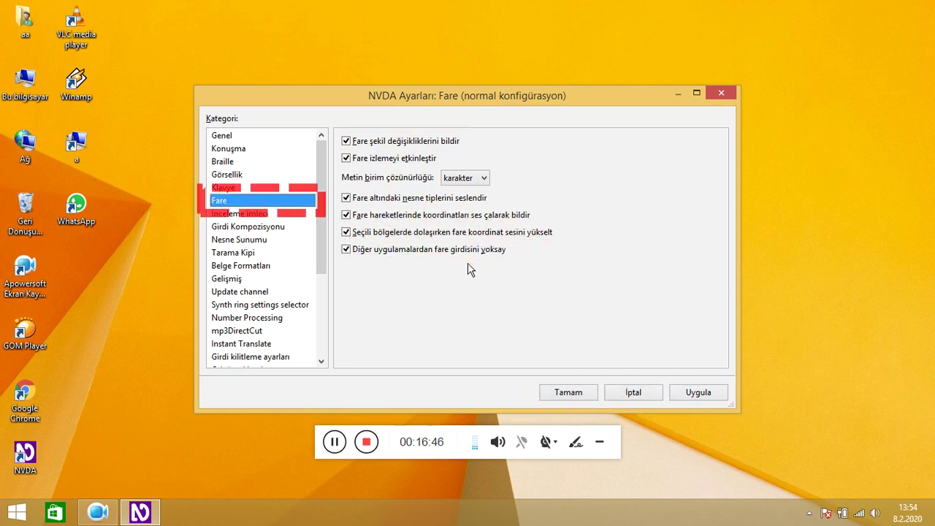
Step: Look through the settings categories from İnceleme imleci down to Synth ring settings selector
key("Down")
key("Down")
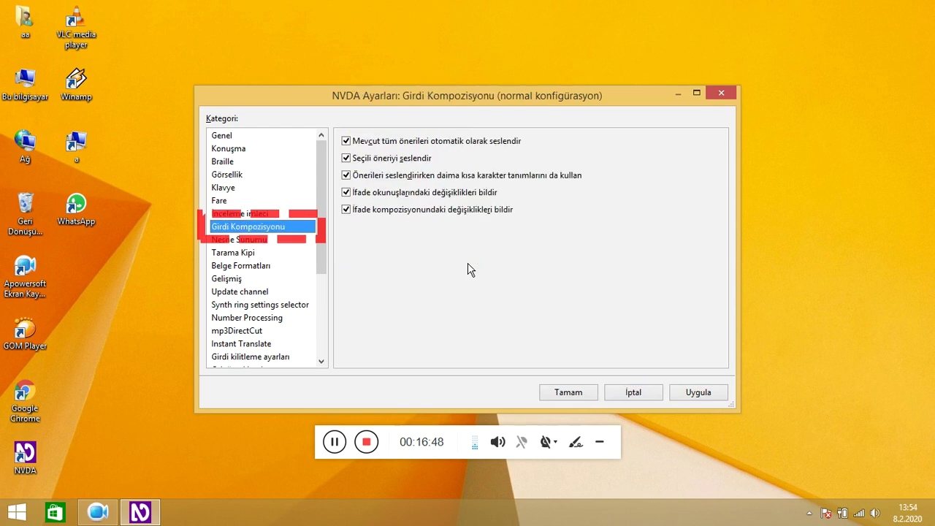
key("Down")
key("Down")
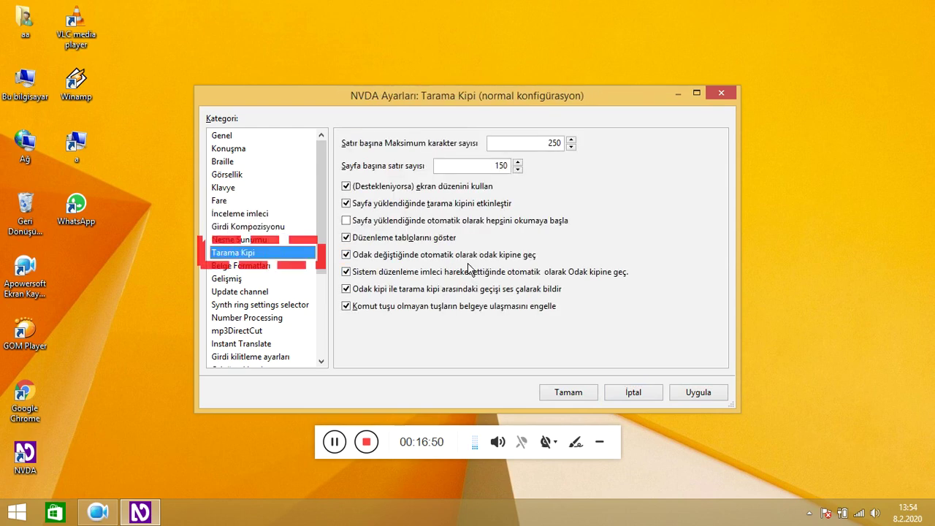
key("Down")
key("Down")
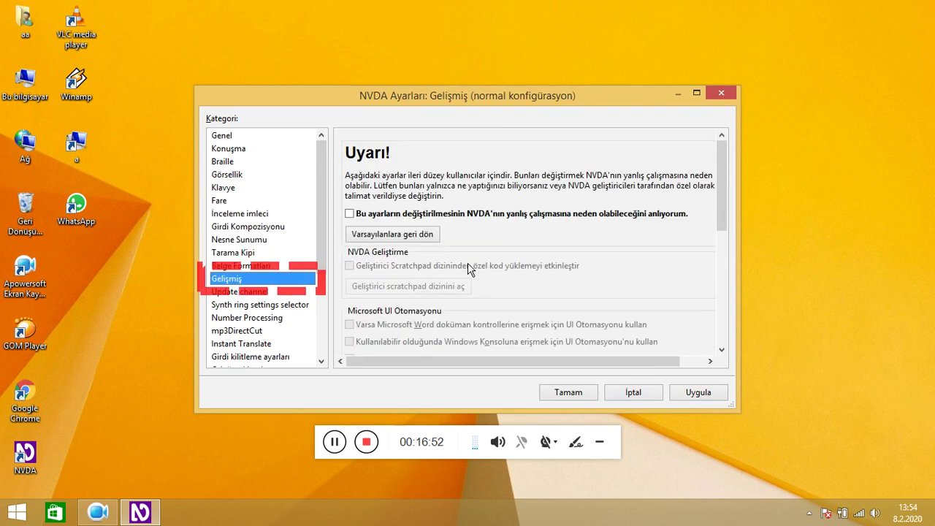
key("Down")
key("Down")
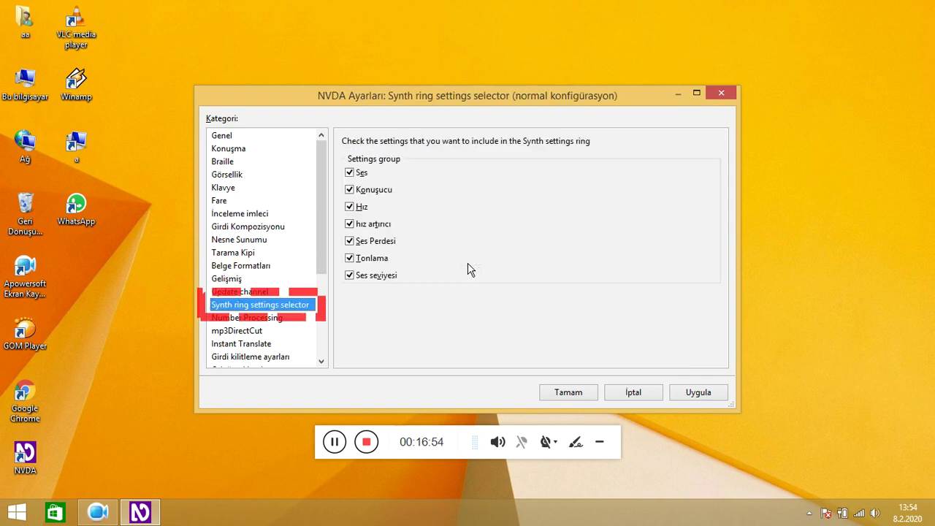
Step: Return to the Update channel category and set the update channel to Stable
key("Up")
key("Tab")
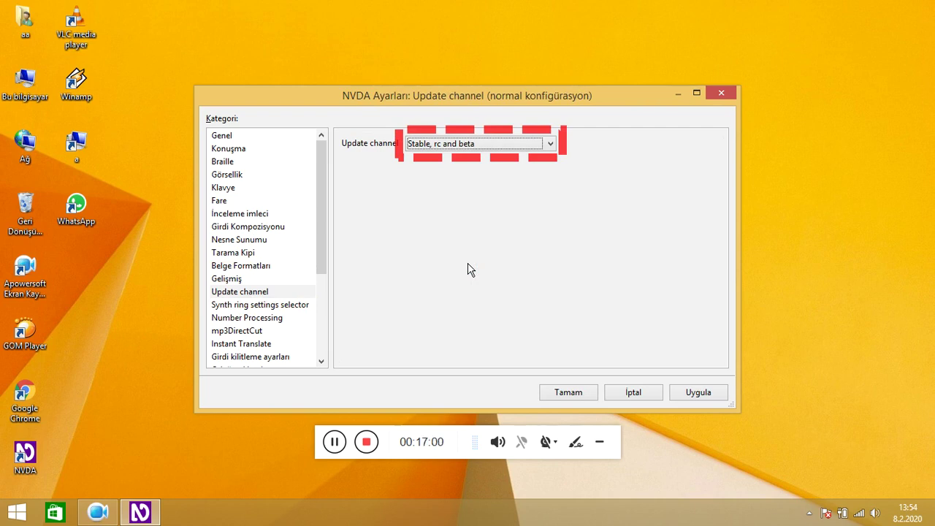
key("Up")
key("Tab")
key("Tab")
key("Tab")
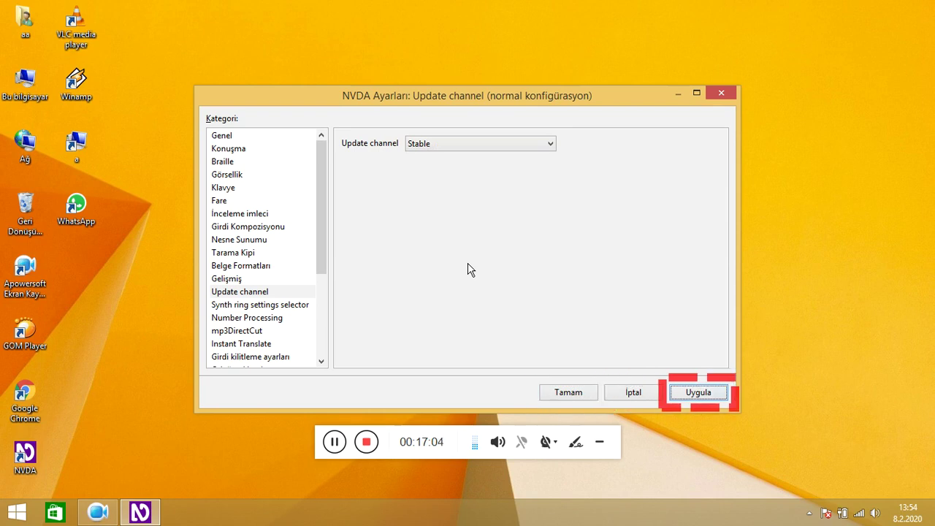
Step: Look through the add-on categories from Synth ring settings selector down to Delayed character descriptions
key("Tab")
key("Down")
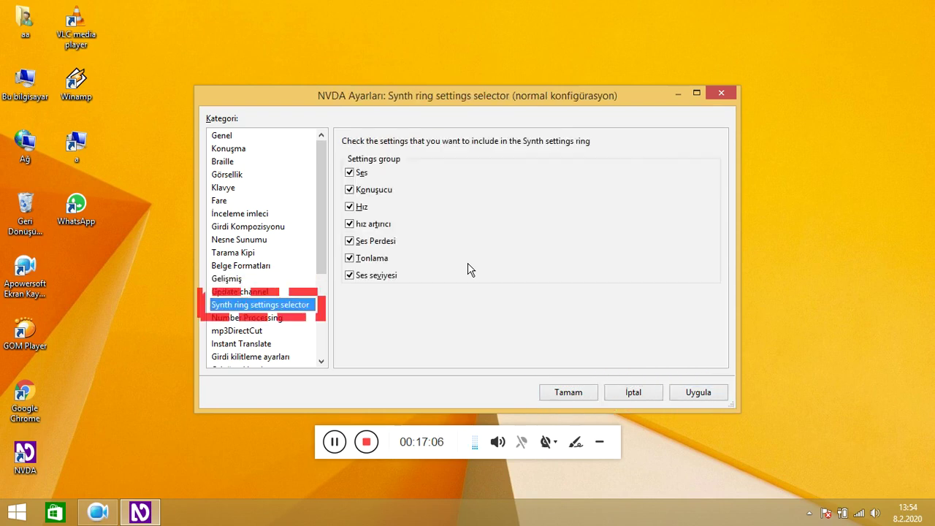
key("Down")
key("Down")
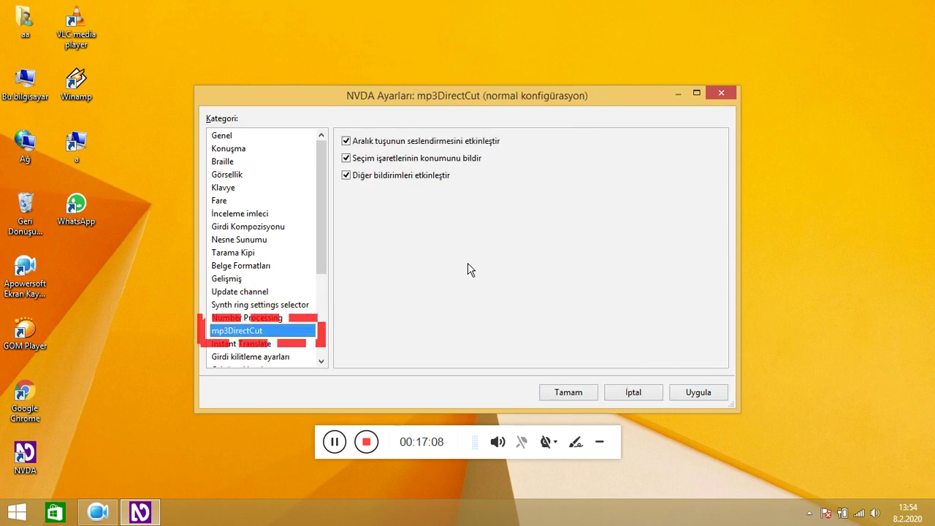
key("Down")
key("Down")
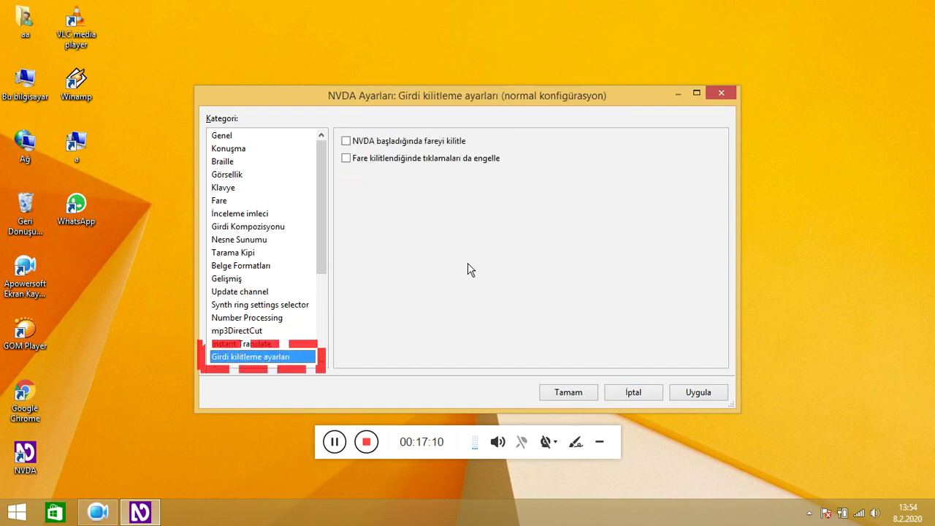
key("Down")
key("Down")
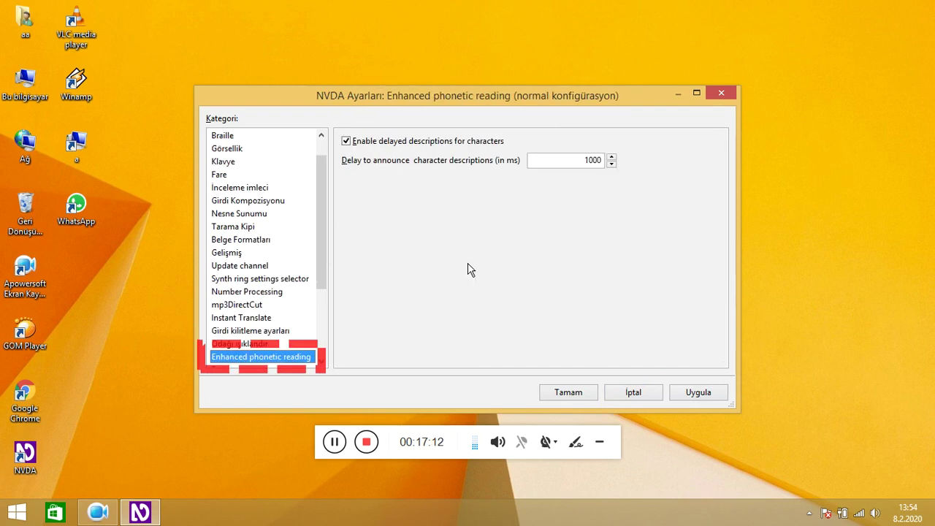
key("Down")
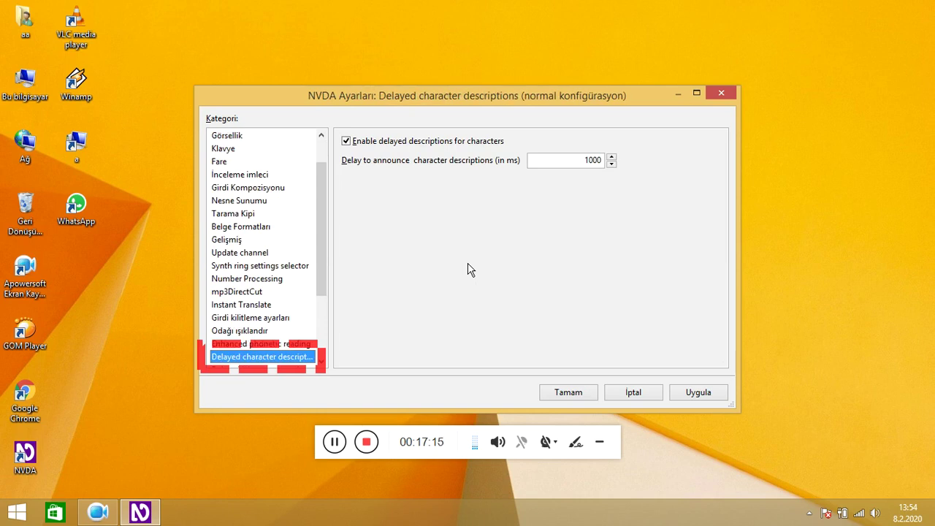
Step: Look through the remaining add-on categories from Debug Helper down to Eklenti Güncelleyici
key("Down")
key("Down")
key("Down")
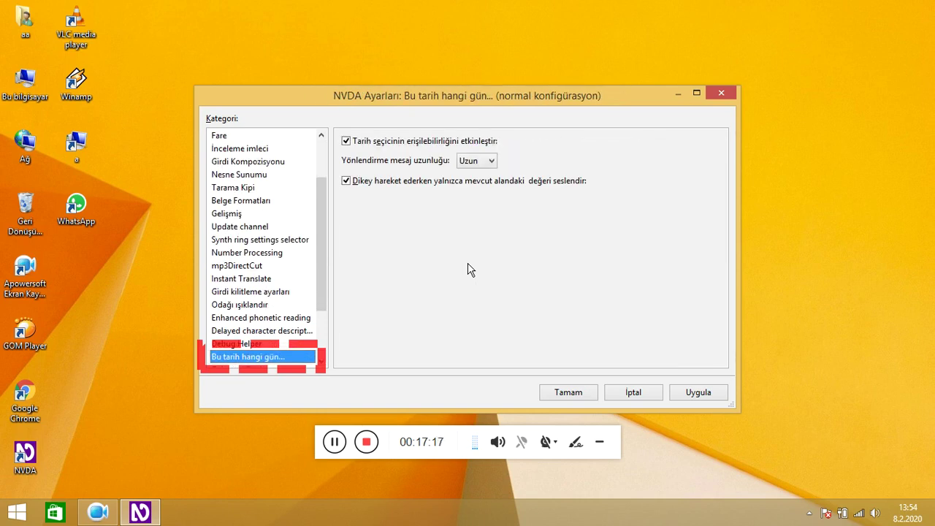
key("Down")
key("Down")
key("Down")
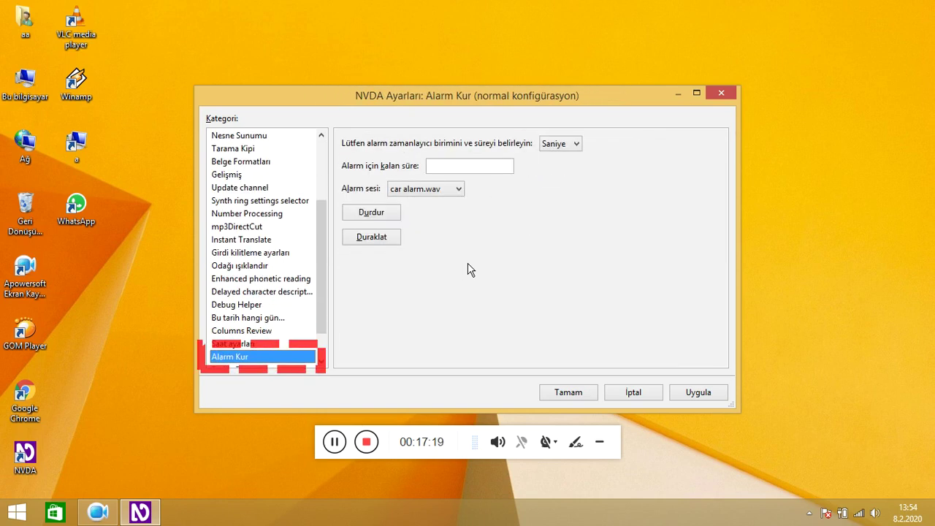
key("Down")
key("Down")
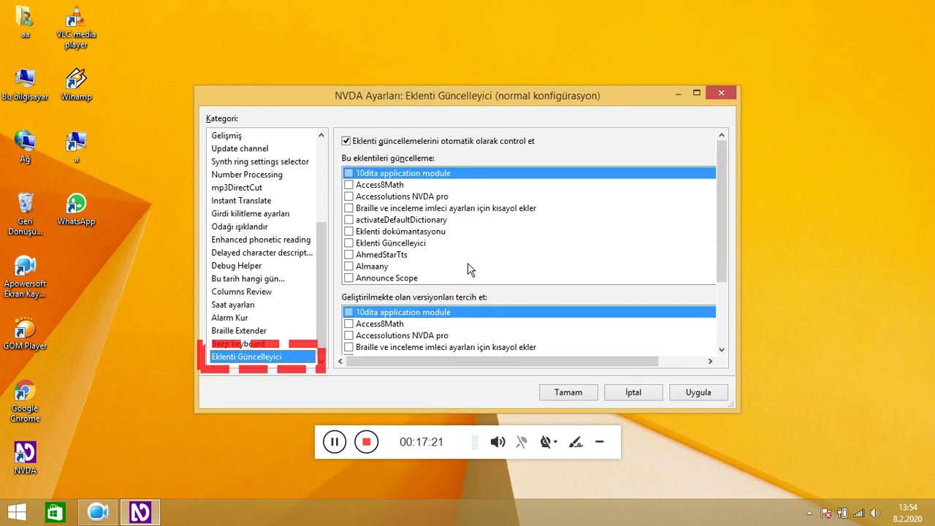
Step: Pass through the Eklenti Güncelleyici lists, save the settings with Tamam and postpone the offered NVDA update with Daha sonra hatırlat
key("Tab")
key("Tab")
key("Tab")
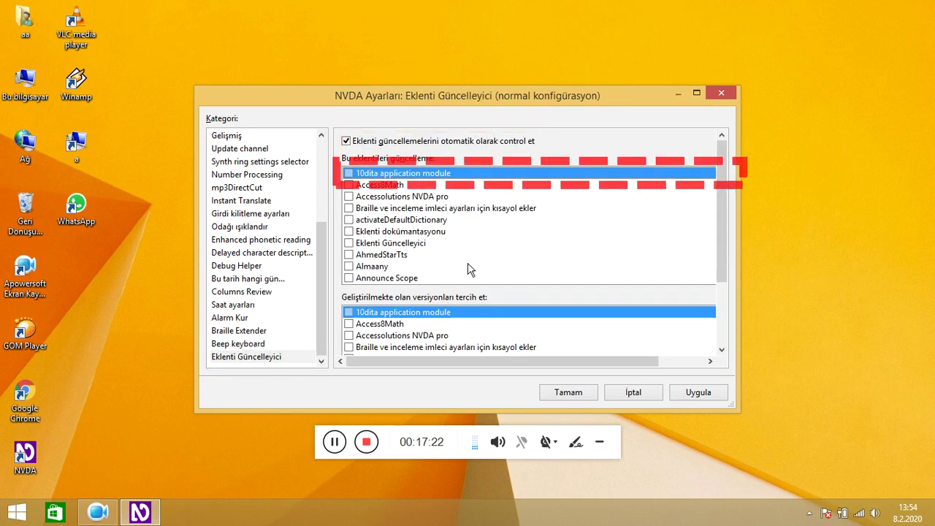
key("Tab")
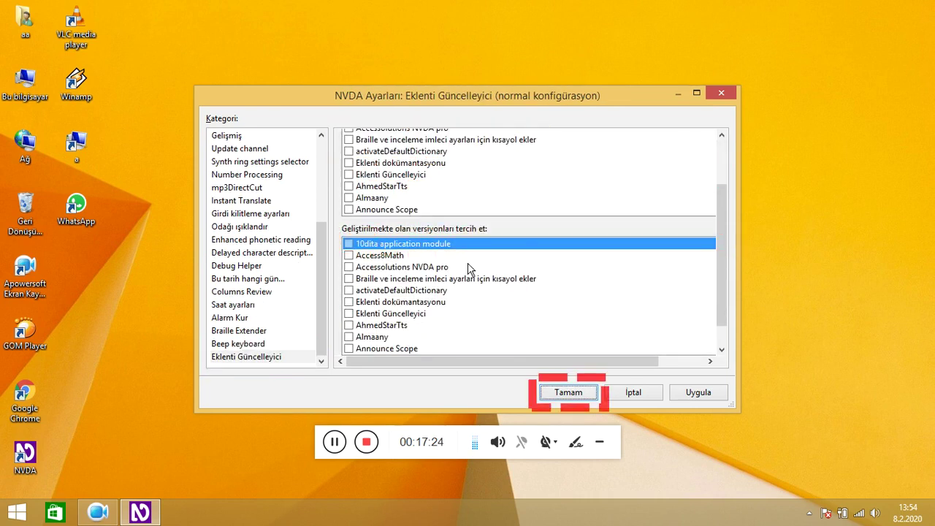
key("Return")
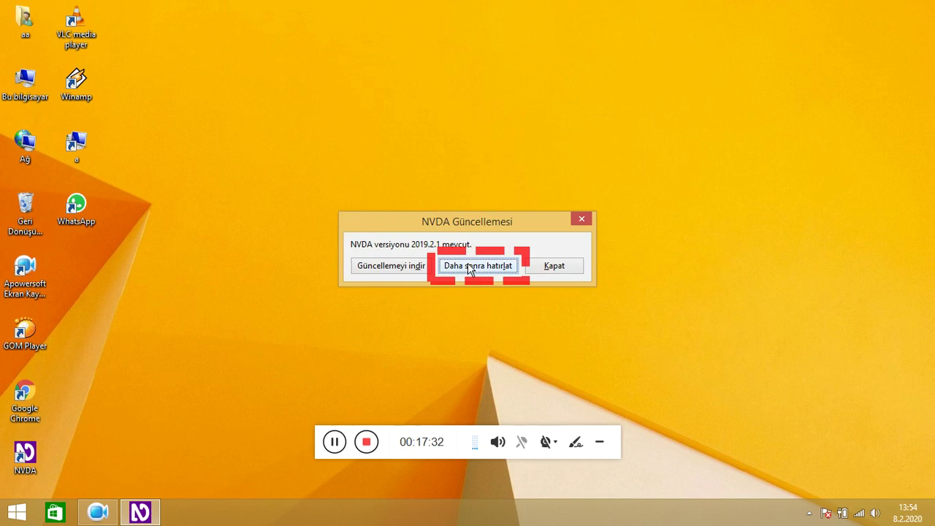
left_click(470, 267)
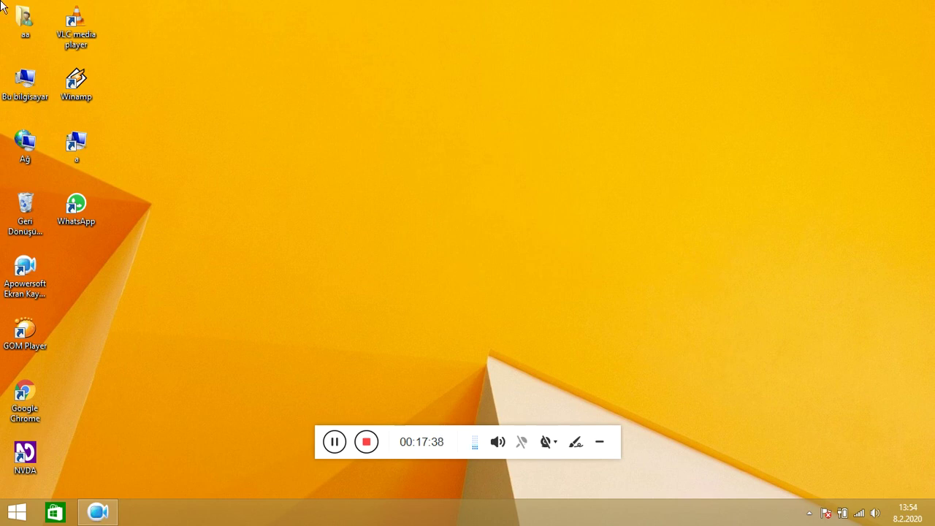
Step: Look through NVDA's Tercihler entries down to Weather Plus Ayarları and its options, and back out
key("insert+n")
key("Right")
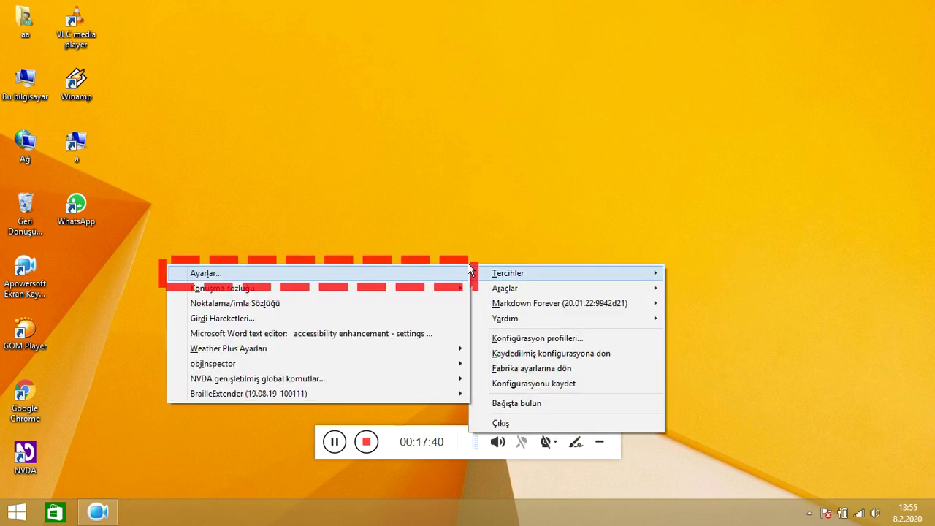
key("Down")
key("Down")
key("Down")
key("Down")
key("Down")
key("Right")
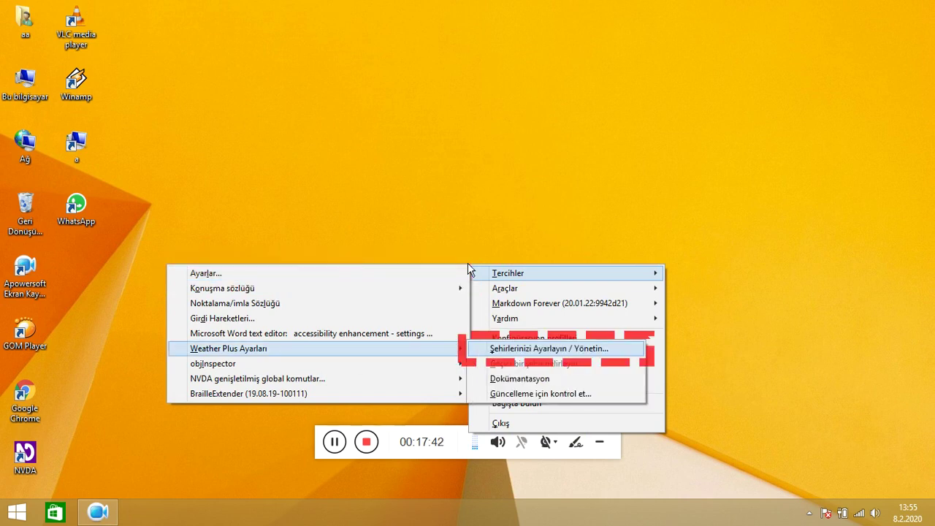
key("Escape")
key("Escape")
Step: Open the Konuşma category of NVDA's settings, set the eSpeak NG voice to Uzbek and save
key("Right")
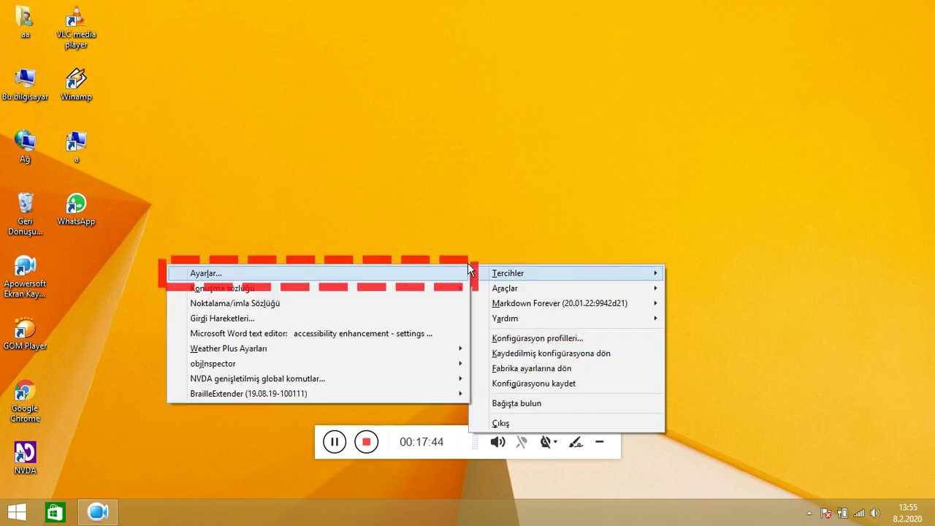
key("Return")
key("Down")
key("Tab")
key("Tab")
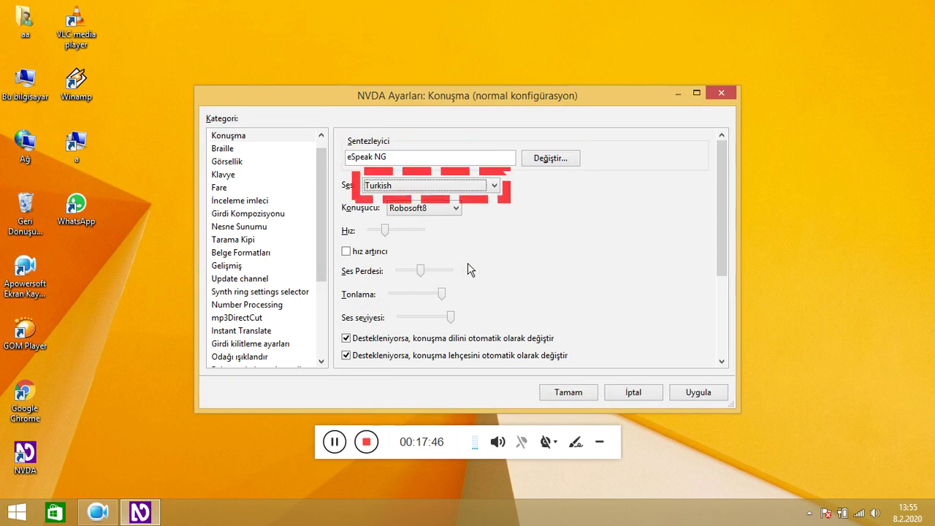
key("Tab")
key("Up")
key("Down")
key("Down")
key("Tab")
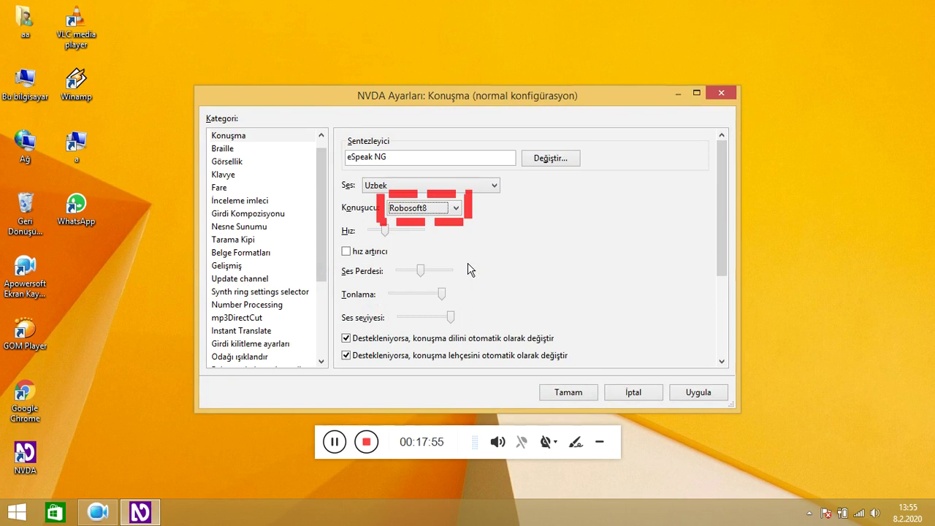
key("Return")
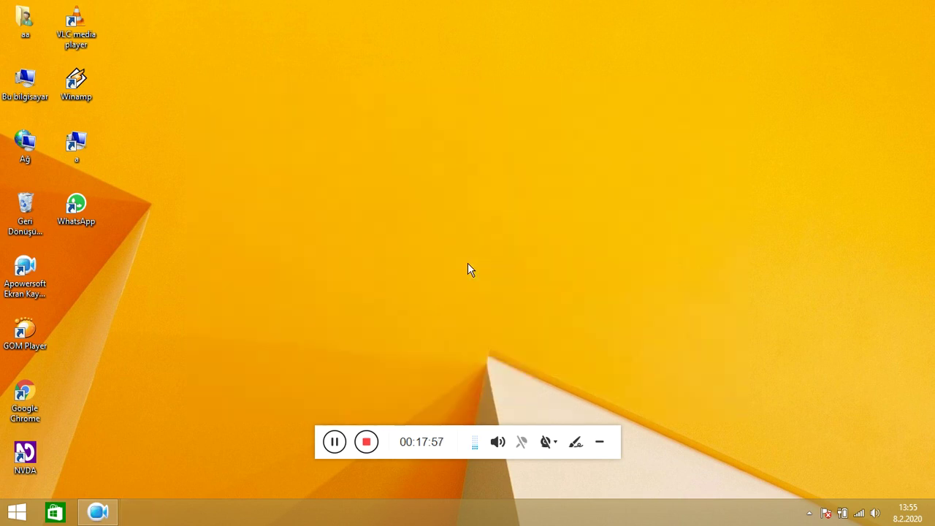
Step: Look through the entries of NVDA's Tercihler submenu from Ayarlar down to BrailleExtender
key("Insert+n")
key("Down")
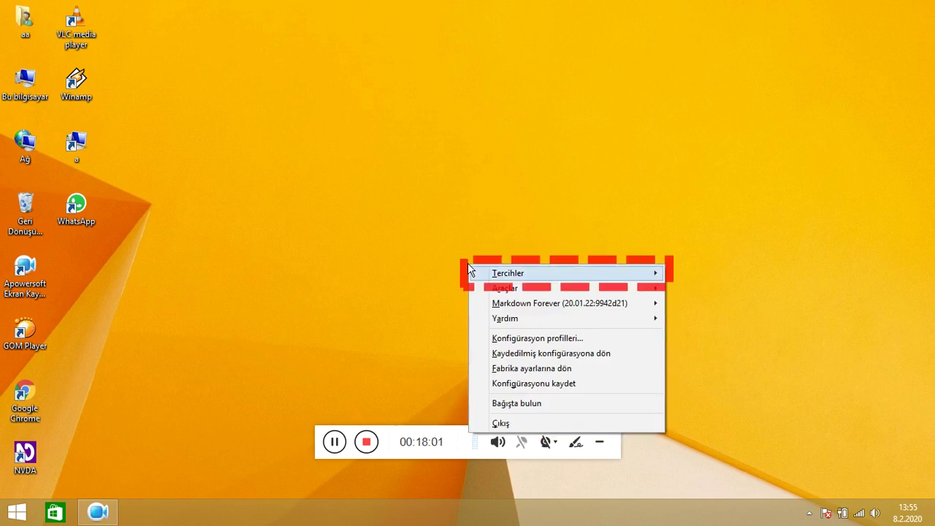
key("Right")
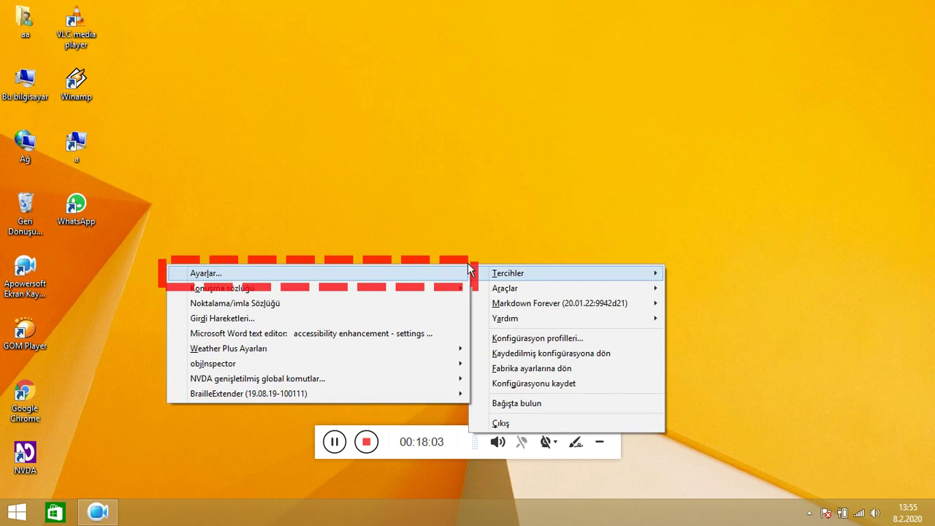
key("Down")
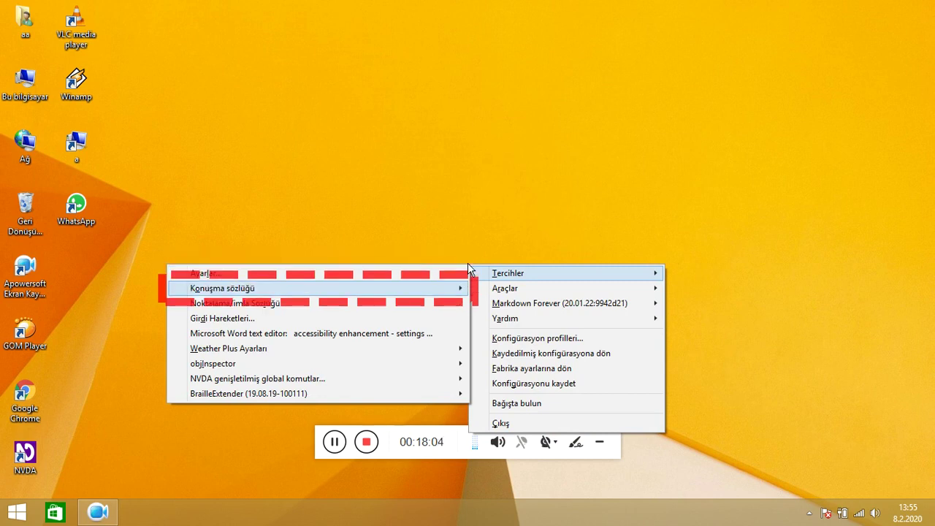
key("Down")
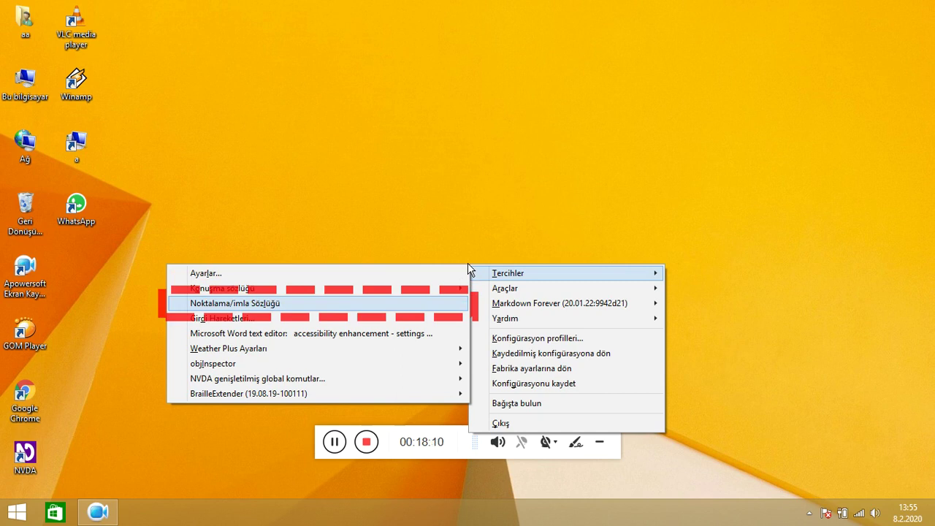
key("Down")
key("Down")
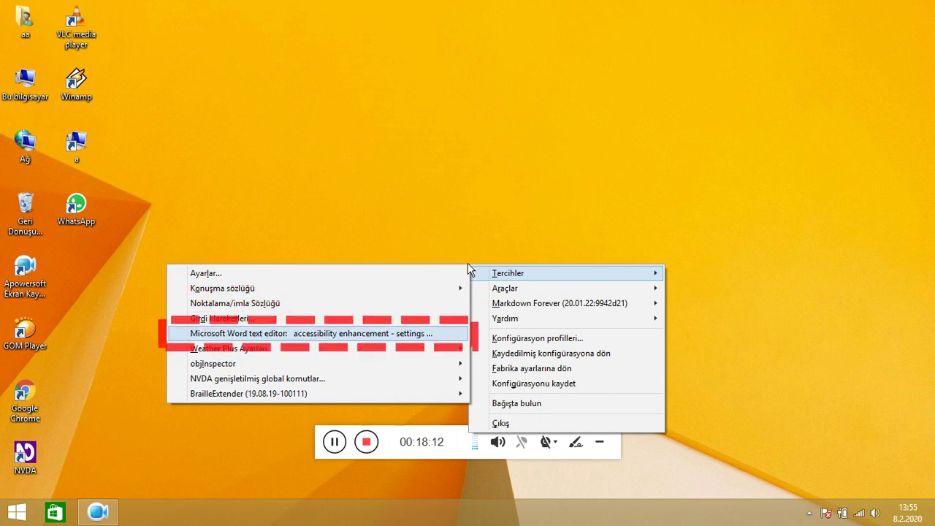
key("Down")
key("Down")
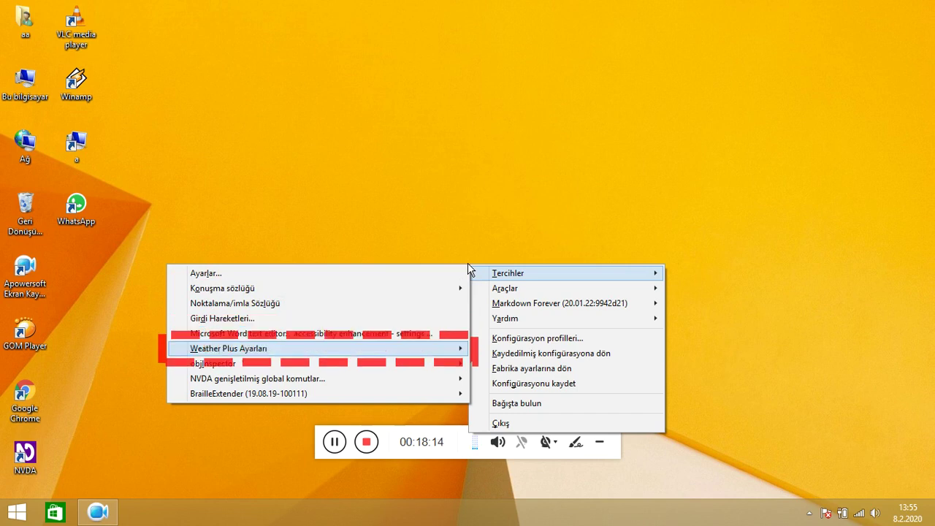
key("Down")
key("Down")
key("Down")
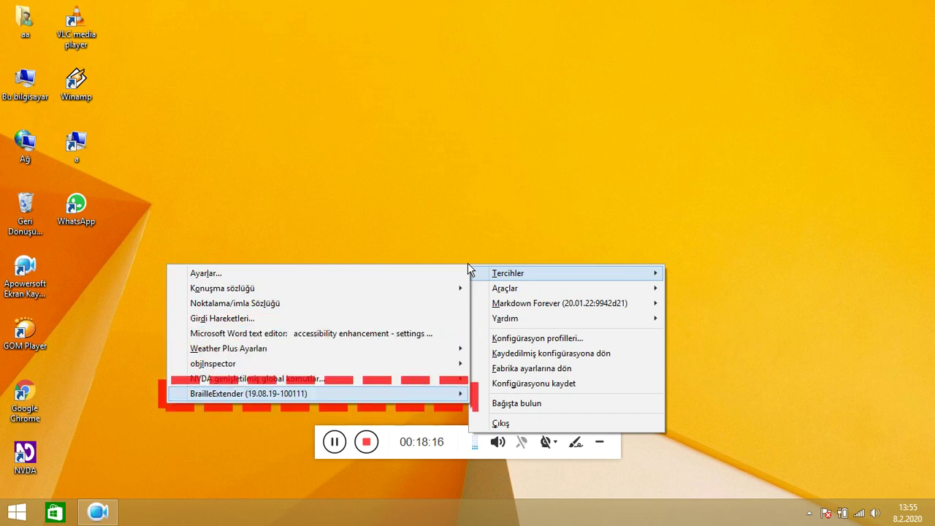
Step: Open the Konuşma category of NVDA's settings and pass the synthesizer and voice fields to reach the Konuşucu choice
key("Return")
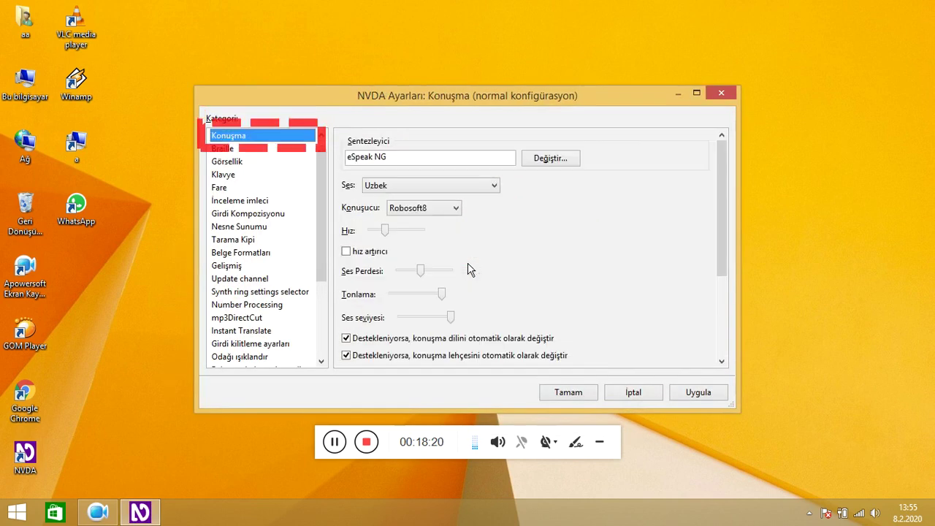
key("Tab")
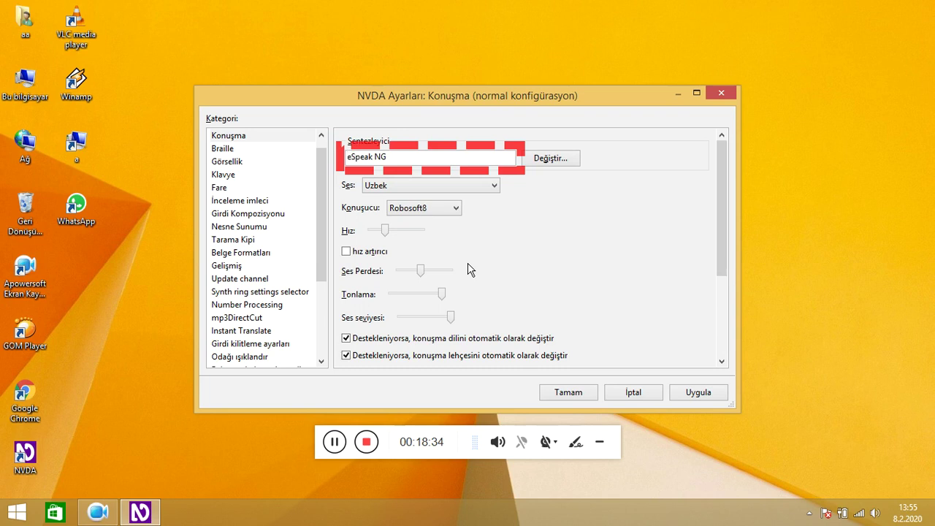
key("Tab")
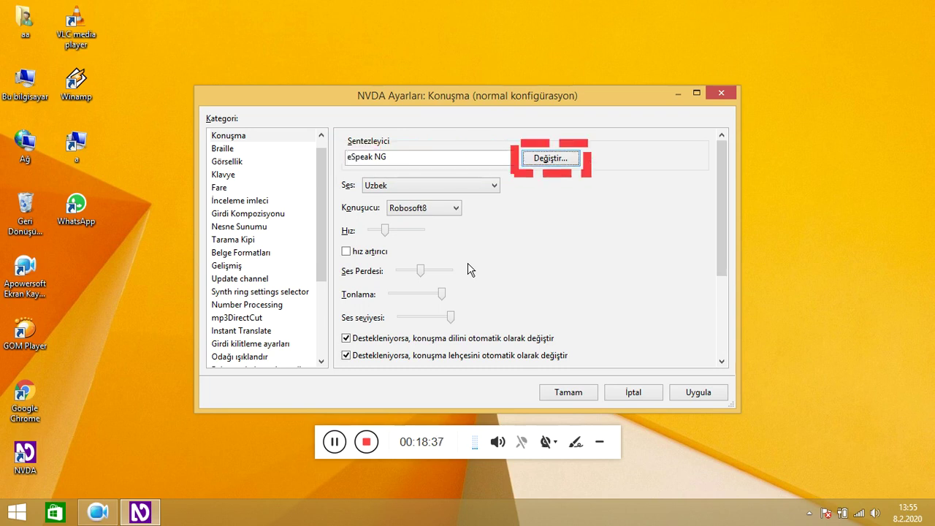
key("Tab")
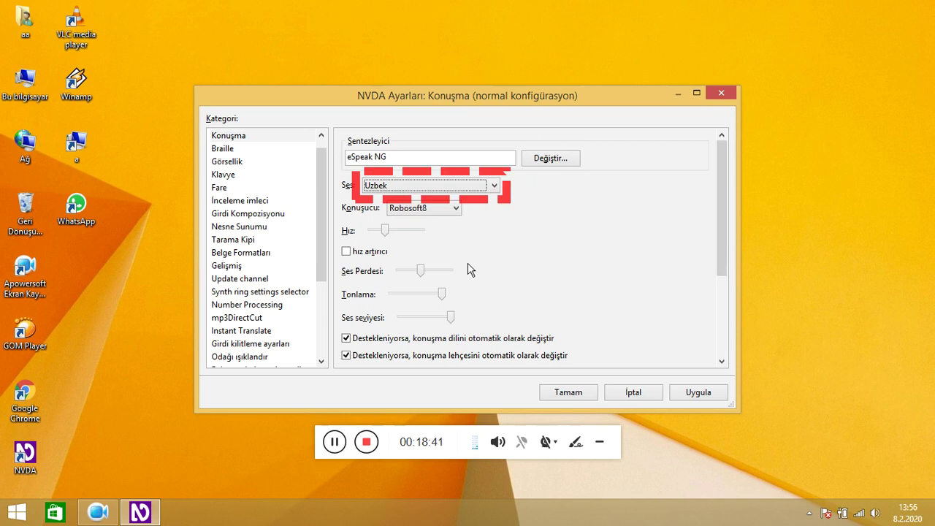
key("Tab")
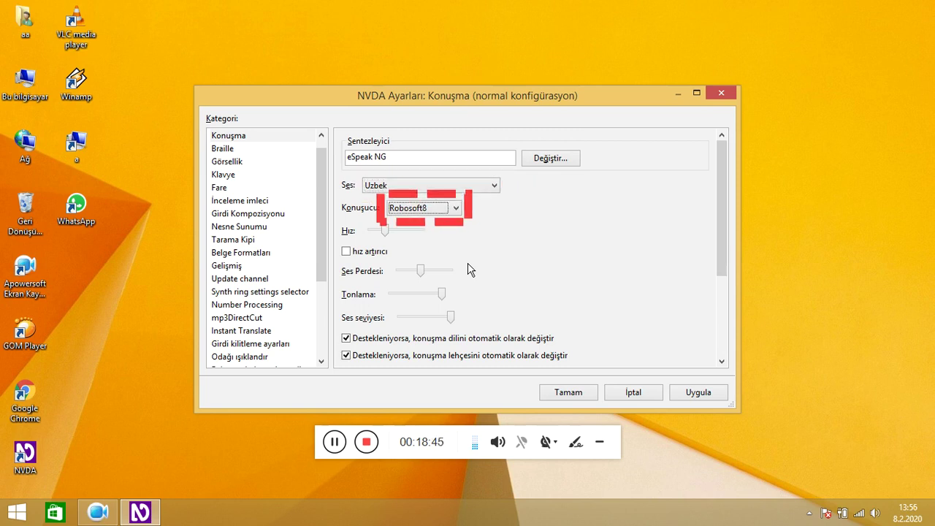
Step: Try out other Konuşucu variants for the Uzbek voice and return to Robosoft8
key("Down")
key("Down")
key("Down")
key("Down")
key("Down")
key("Down")
key("Down")
key("Down")
key("Down")
key("Down")
key("Up")
key("Up")
key("Up")
key("Up")
key("Up")
key("Up")
key("Up")
key("Up")
key("Up")
key("Up")
key("Up")
key("Up")
key("Up")
key("Up")
key("Down")
key("Down")
key("Down")
key("Up")
key("Down")
key("Up")
key("Down")
key("Down")
Step: Look through the remaining Konuşma options, from Hız to the capital letter settings, and come back around to Ses Perdesi
key("Tab")
key("Tab")
key("Tab")
key("Tab")
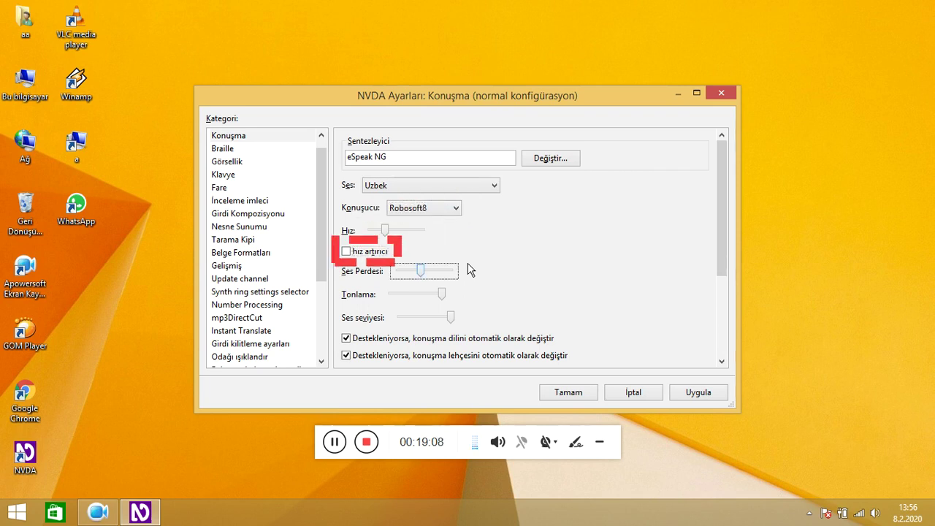
key("Tab")
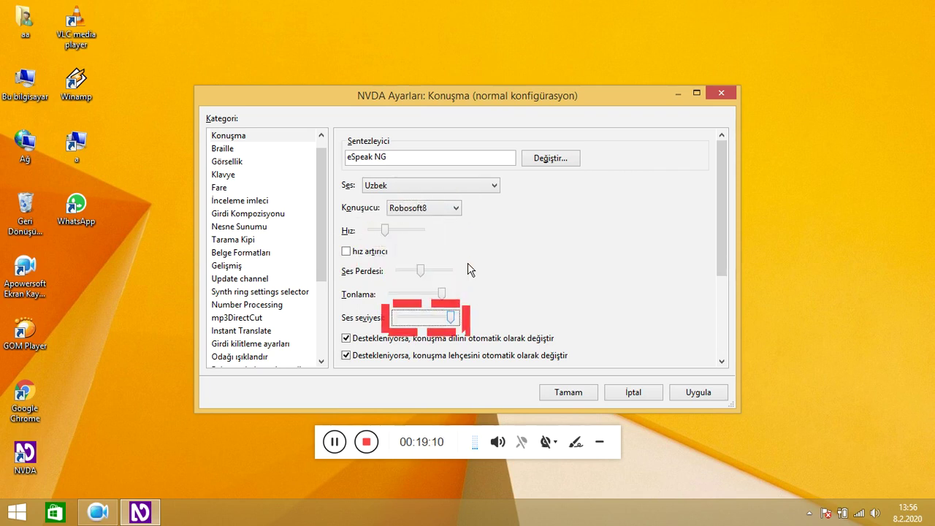
key("Tab")
key("Tab")
key("Tab")
key("Tab")
key("Tab")
key("Tab")
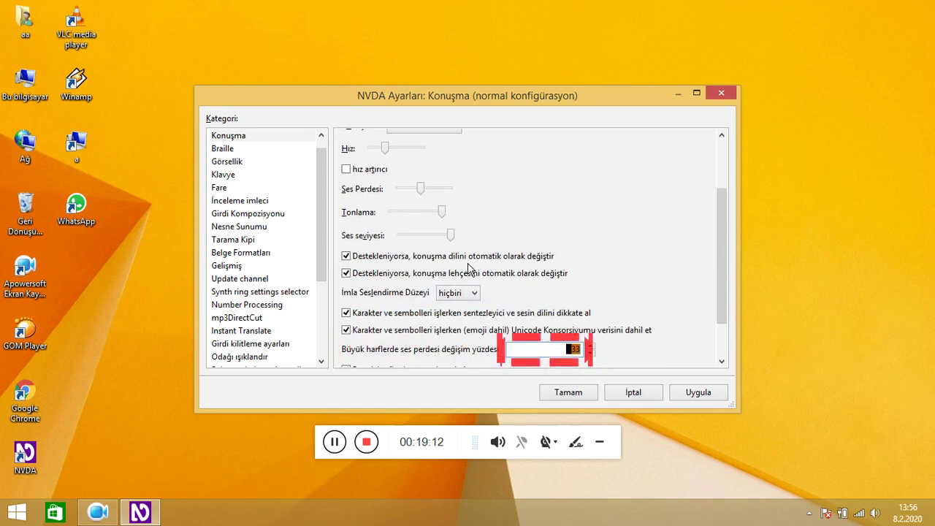
key("Tab")
key("Tab")
key("Tab")
key("Tab")
key("Tab")
key("Tab")
key("Tab")
key("Tab")
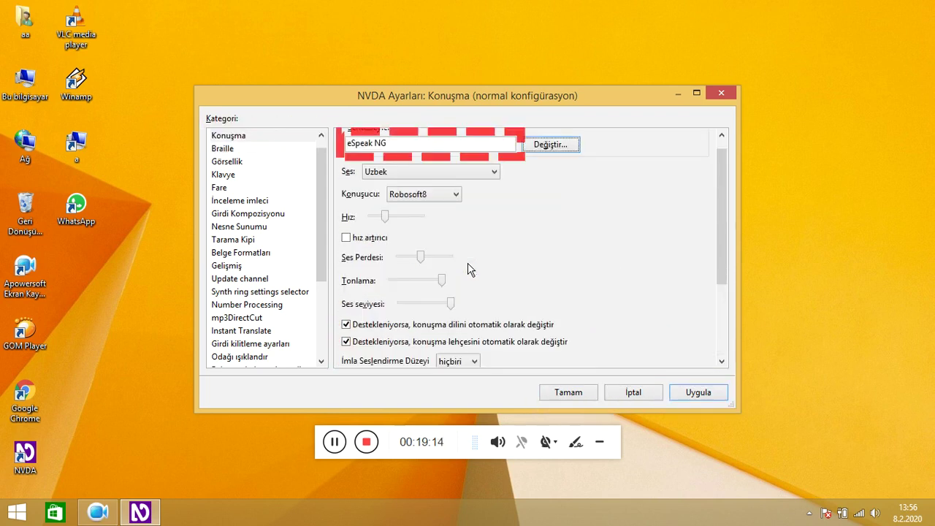
key("Tab")
key("Tab")
key("Tab")
key("Tab")
key("Tab")
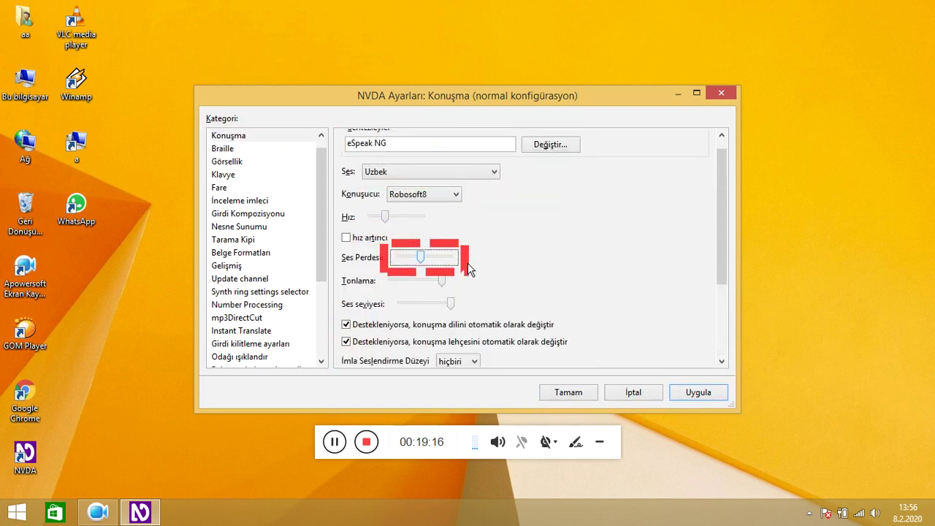
Step: Lower the Tonlama slider of the eSpeak NG voice to its minimum
key("Tab")
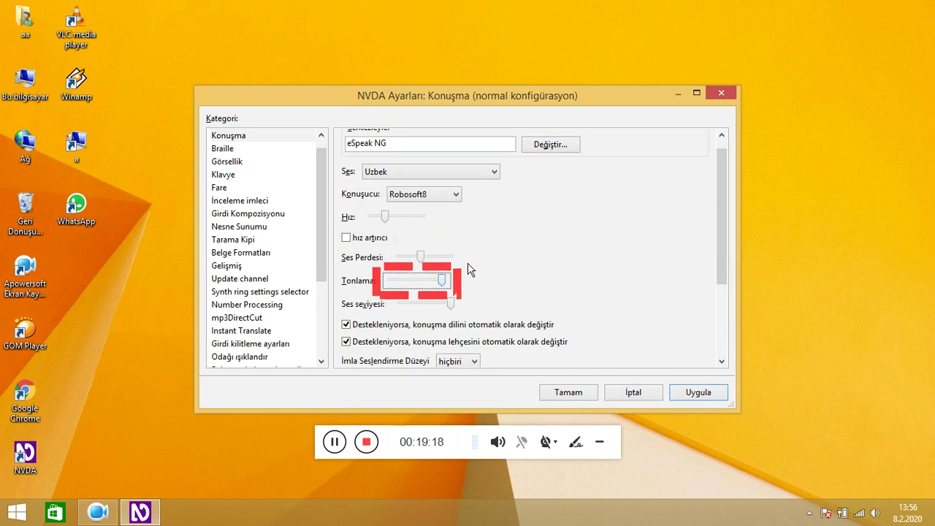
key("Left")
key("Left")
key("Left")
key("Left")
key("Left")
key("Left")
key("Left")
key("Left")
key("Left")
key("Left")
key("Left")
key("Left")
key("Left")
key("Left")
key("Left")
key("Left")
key("Left")
key("Left")
key("Left")
key("Left")
key("Left")
key("Left")
key("Left")
key("Left")
key("Left")
key("Left")
key("Left")
key("Left")
key("Left")
key("Left")
key("Left")
key("Left")
key("Left")
key("Left")
key("Left")
key("Left")
key("Left")
key("Left")
key("Left")
key("Left")
key("Left")
Step: Look through the Konuşma options following Tonlama, including İmla Seslendirme Düzeyi and the capital letter options, and return to the category list
key("Tab")
key("Tab")
key("Tab")
key("Tab")
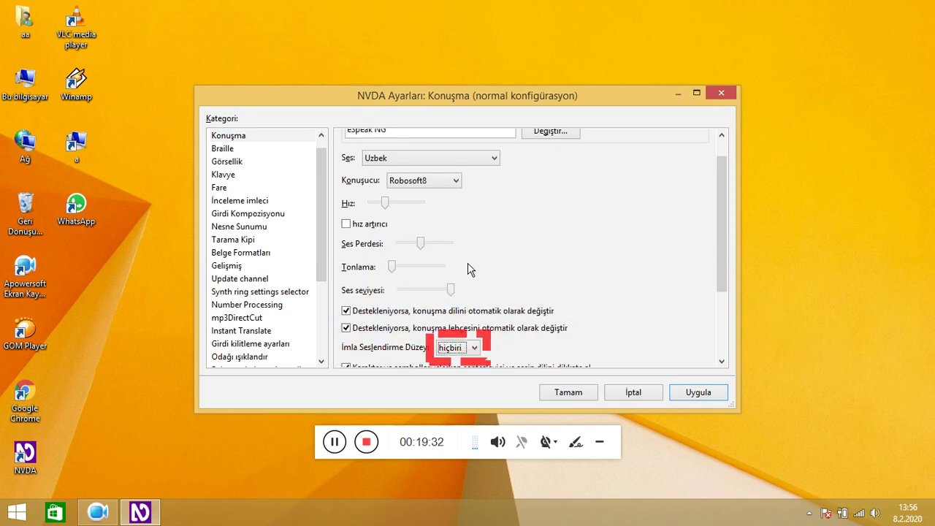
key("Tab")
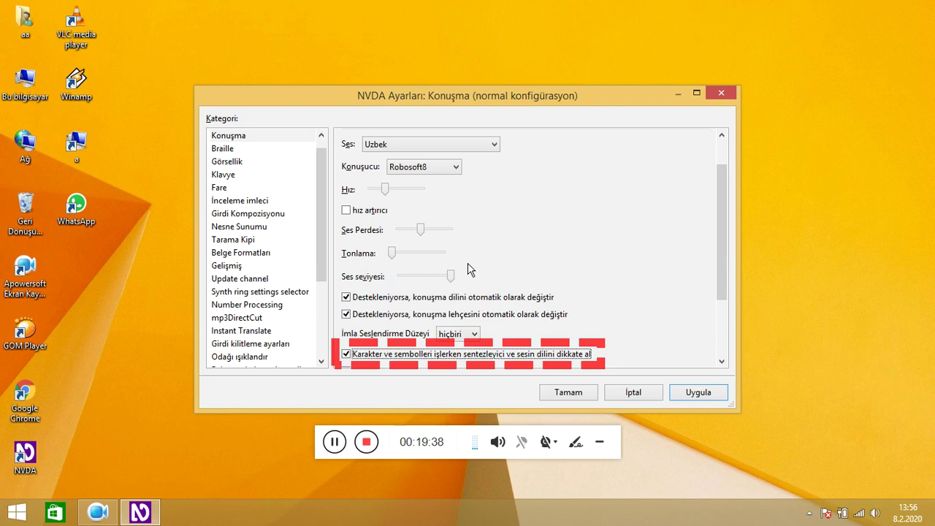
key("Tab")
key("Tab")
key("Tab")
key("Tab")
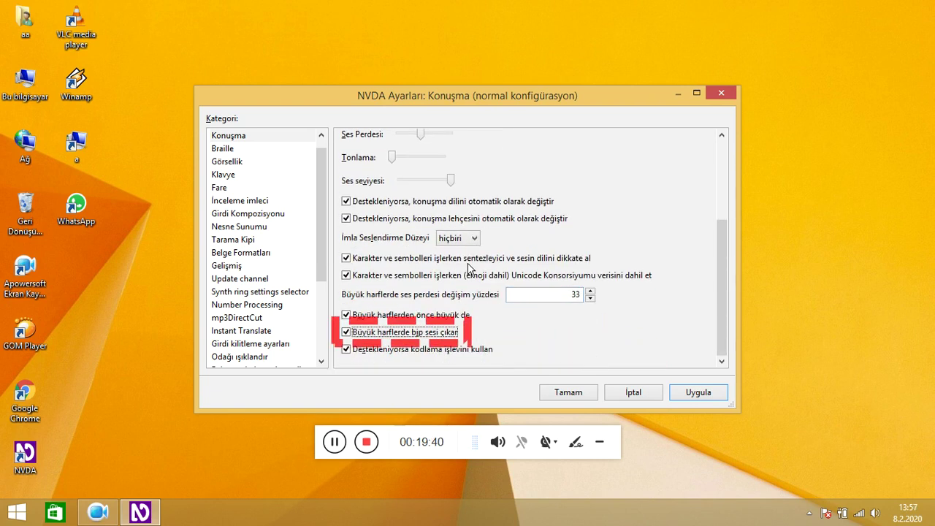
key("Tab")
key("Tab")
key("Tab")
key("Tab")
key("Tab")
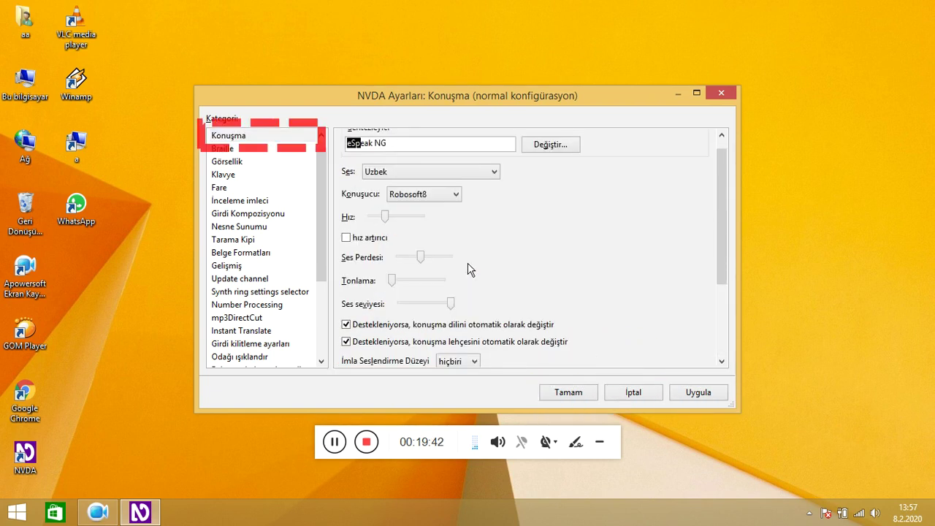
Step: Set the eSpeak NG voice (Ses) to Turkish
key("Tab")
key("Tab")
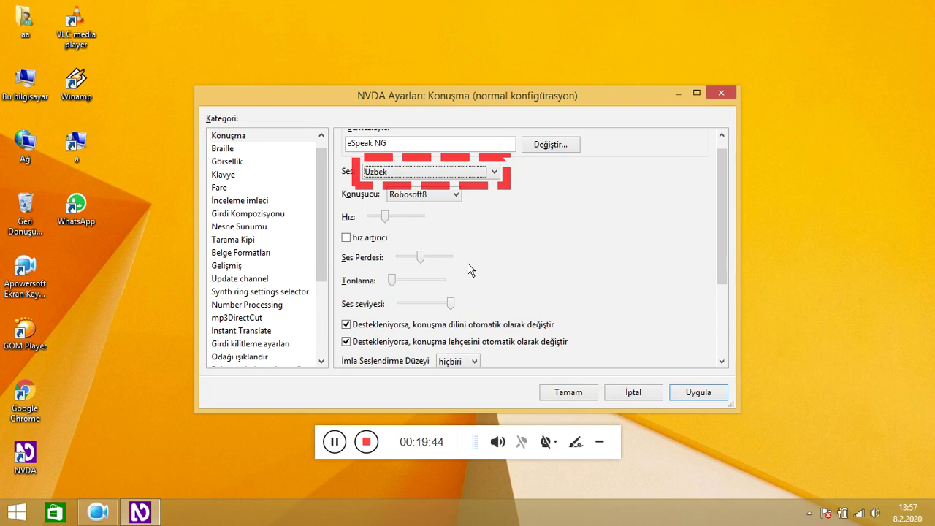
key("Up")
key("Up")
key("Up")
key("Up")
key("Up")
Step: Go over the remaining Konuşma options once more and save the speech settings
key("Tab")
key("Tab")
key("Tab")
key("Tab")
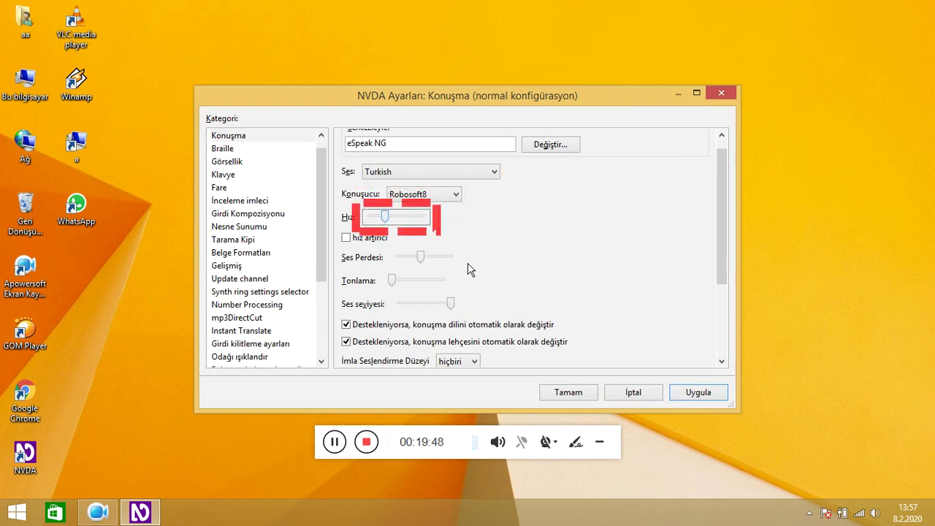
key("Tab")
key("Tab")
key("Tab")
key("Tab")
key("Tab")
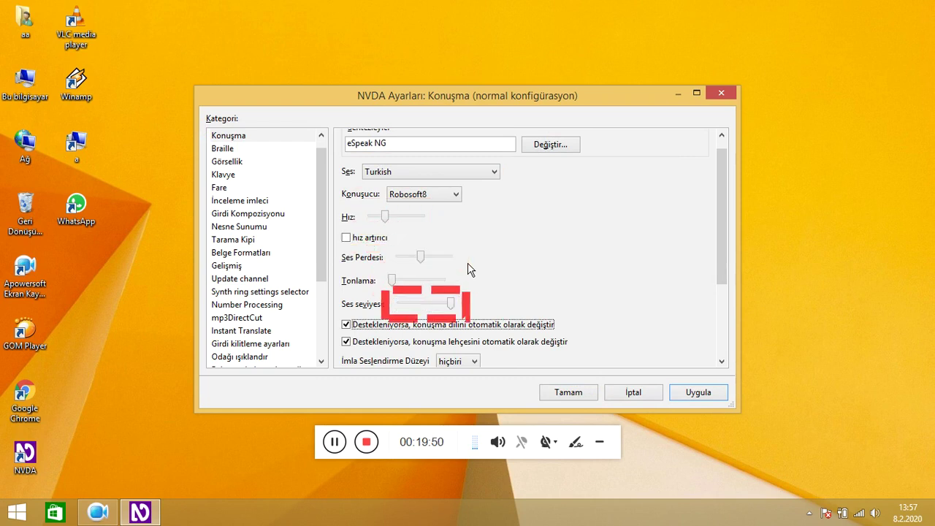
key("Tab")
key("Tab")
key("Tab")
key("Tab")
key("Tab")
key("Tab")
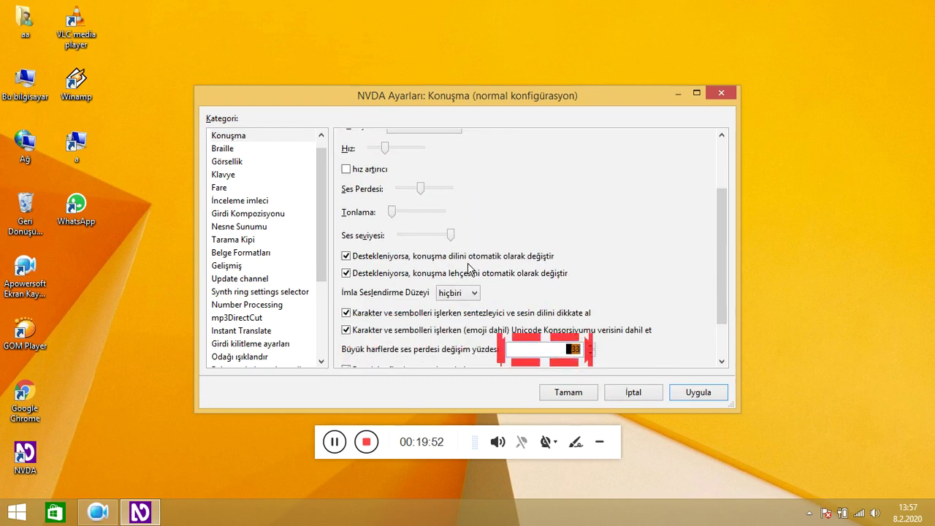
key("Return")
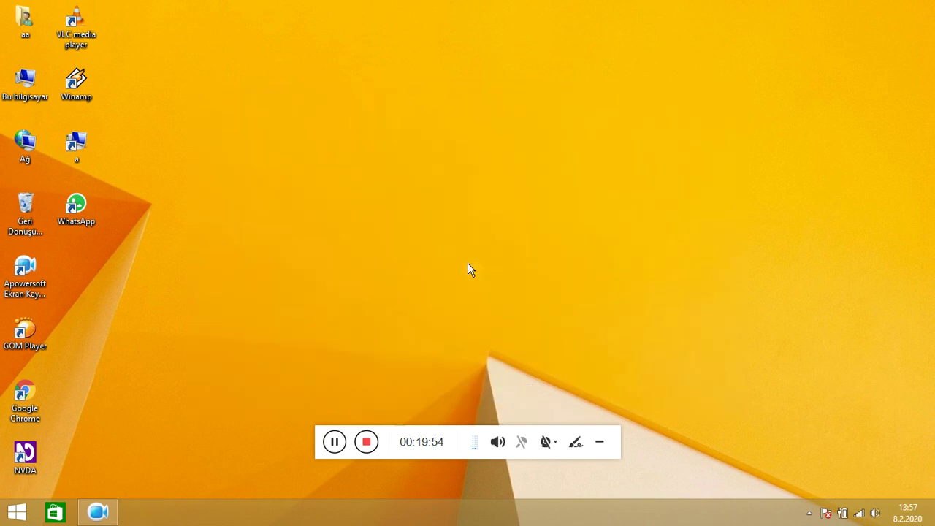